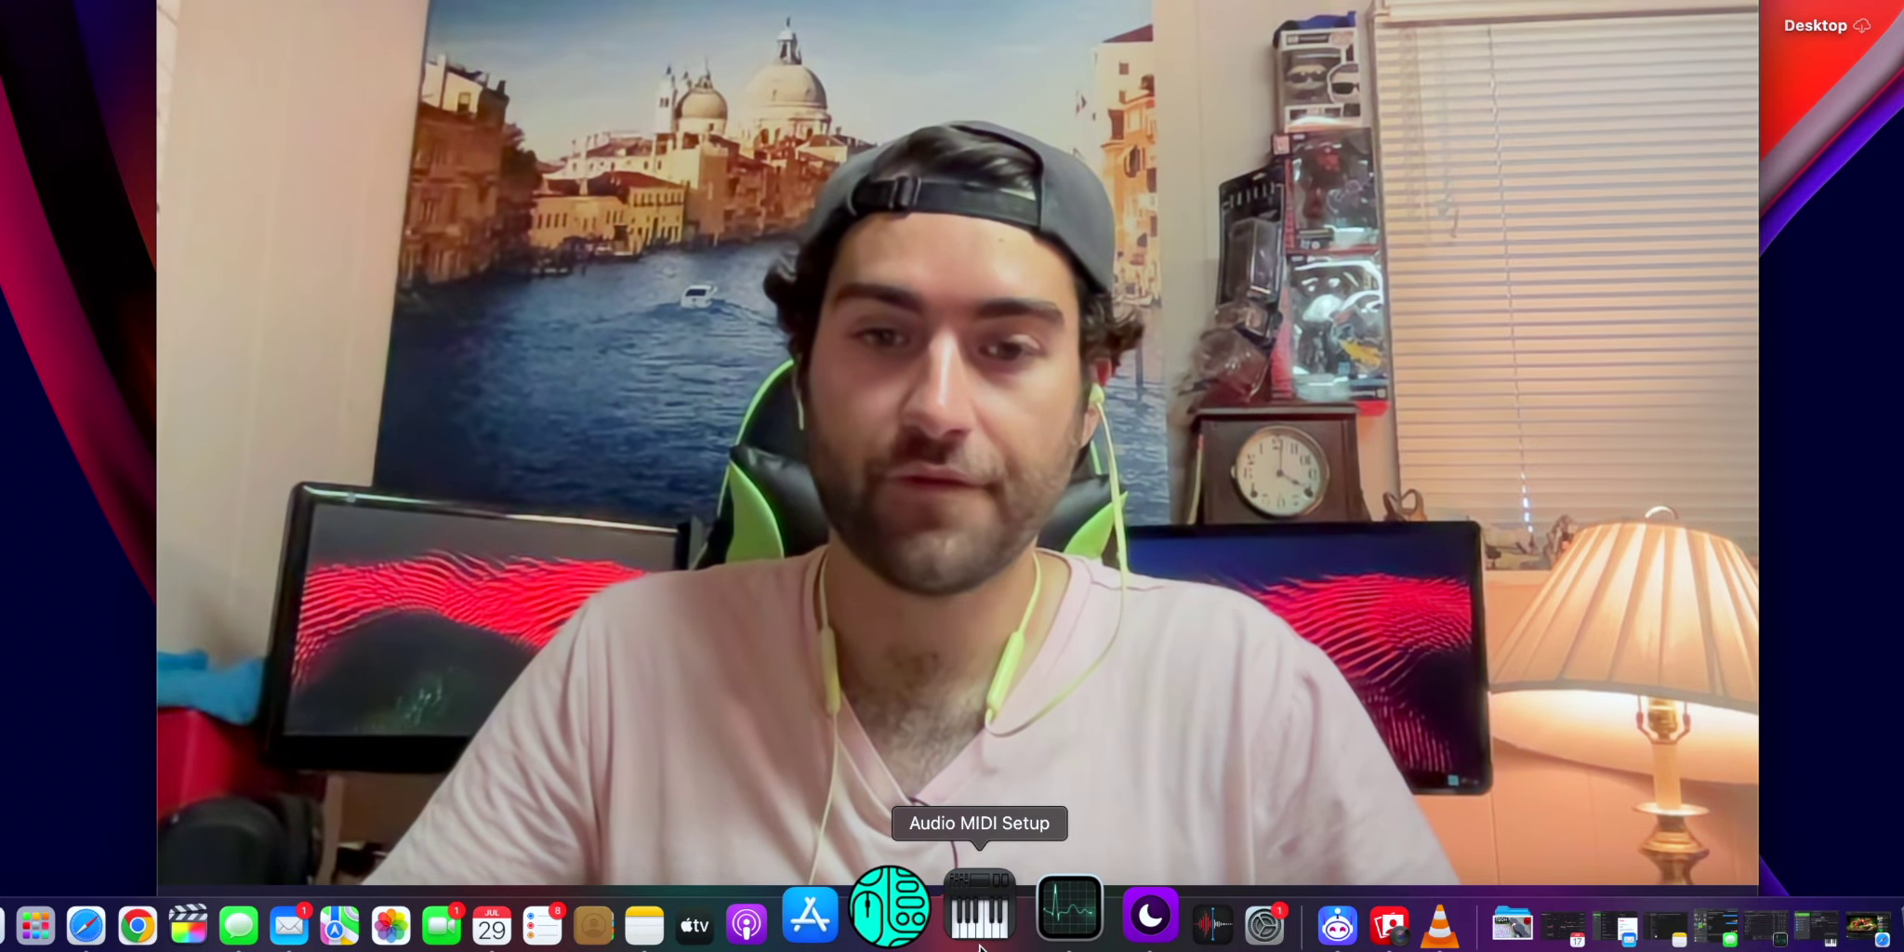
Search Spotlight for Audio MIDI Setup and launch it from the results
{"action": "left_click", "coordinate": [979, 930]}
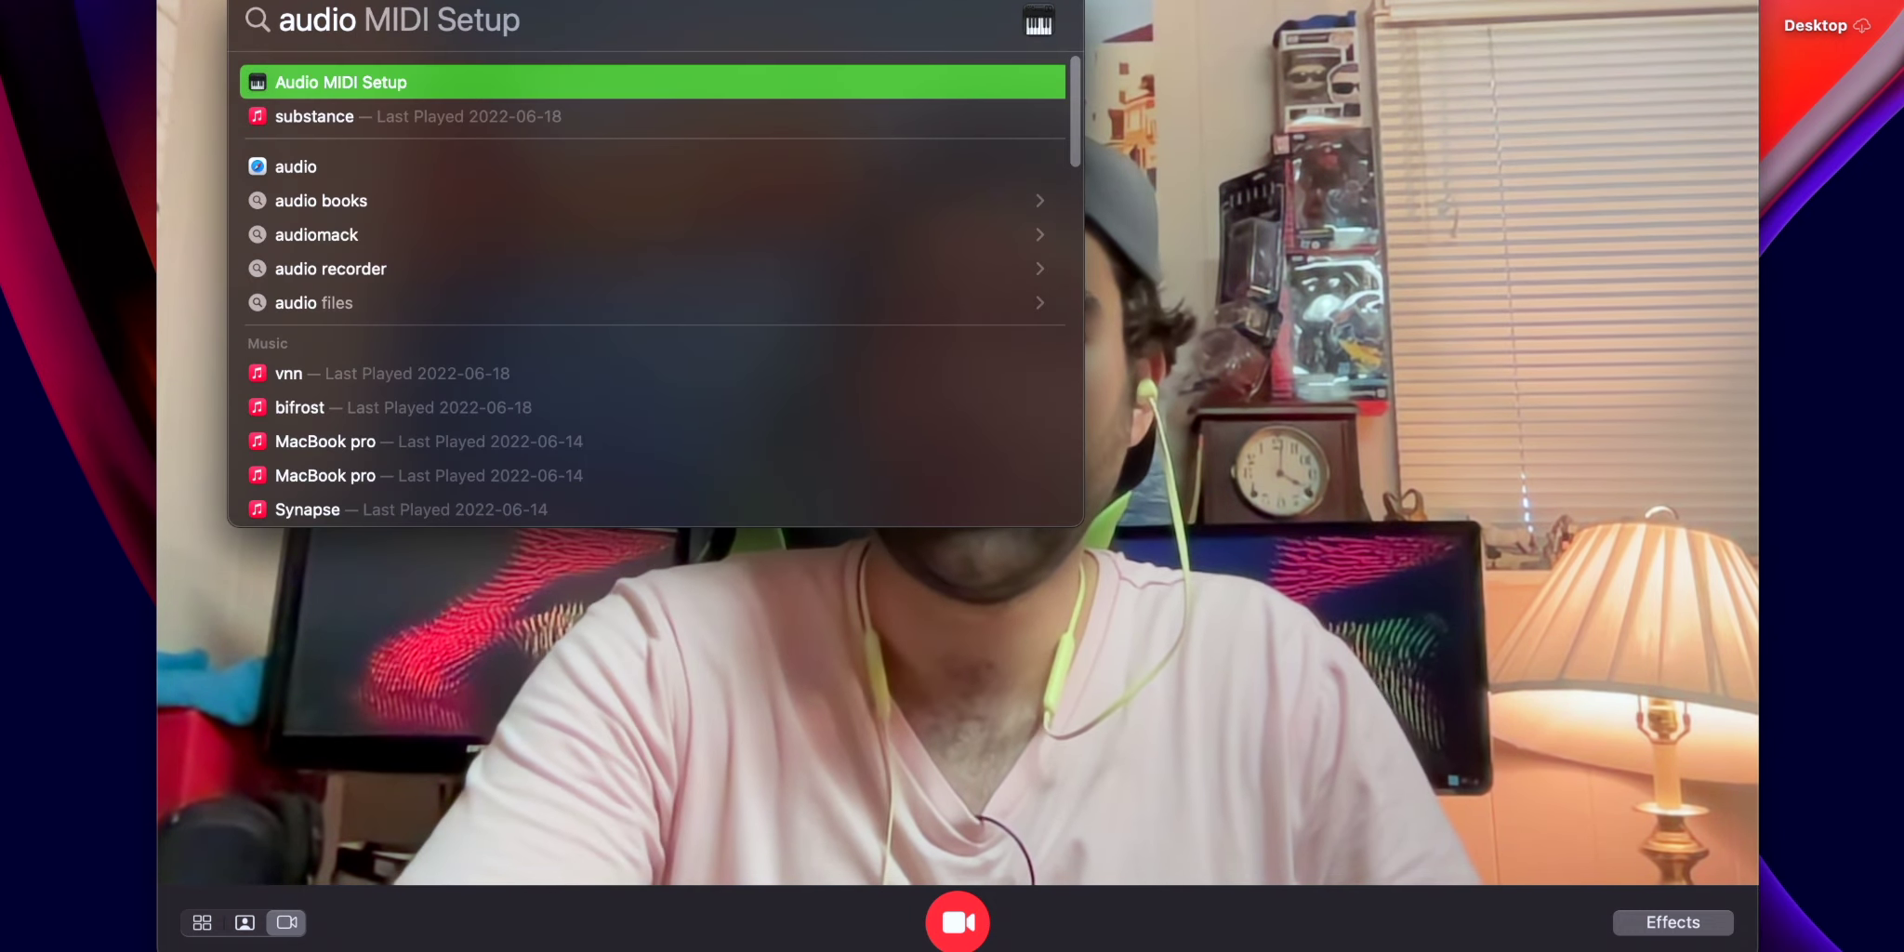
{"action": "left_click", "coordinate": [502, 82]}
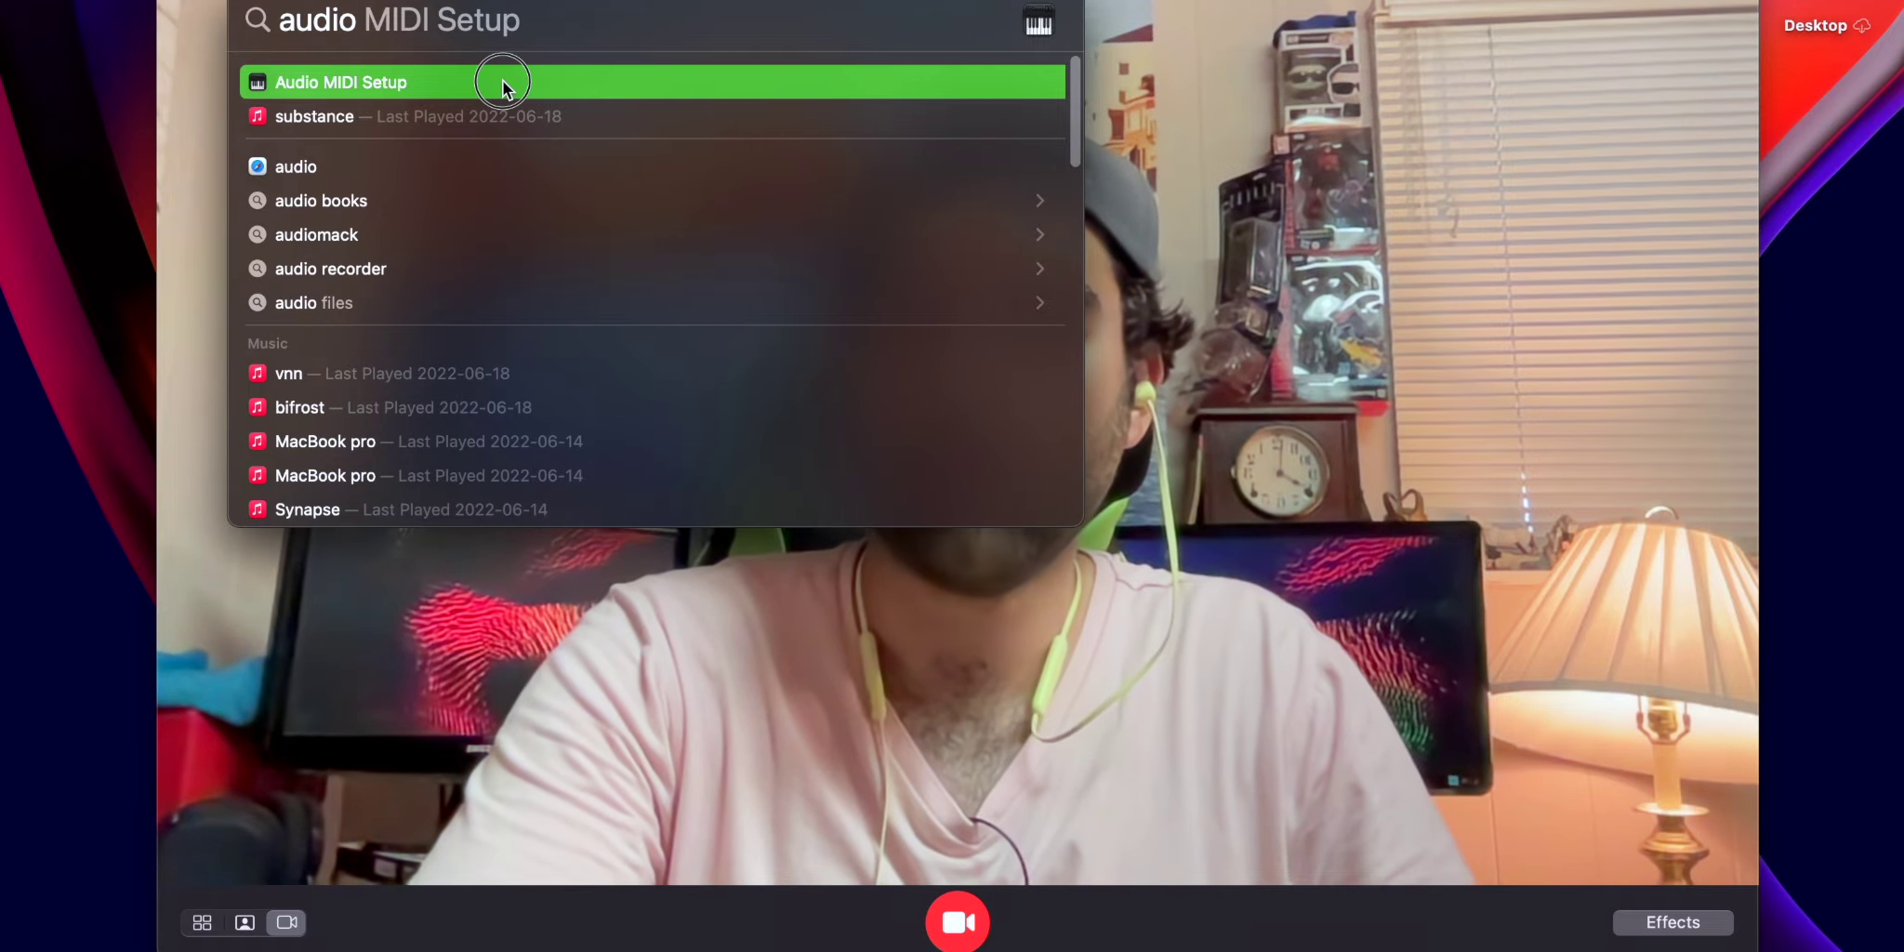
Minimize Audio Devices, then launch Audio MIDI Setup from Finder's Applications > Utilities folder
{"action": "left_click", "coordinate": [547, 78]}
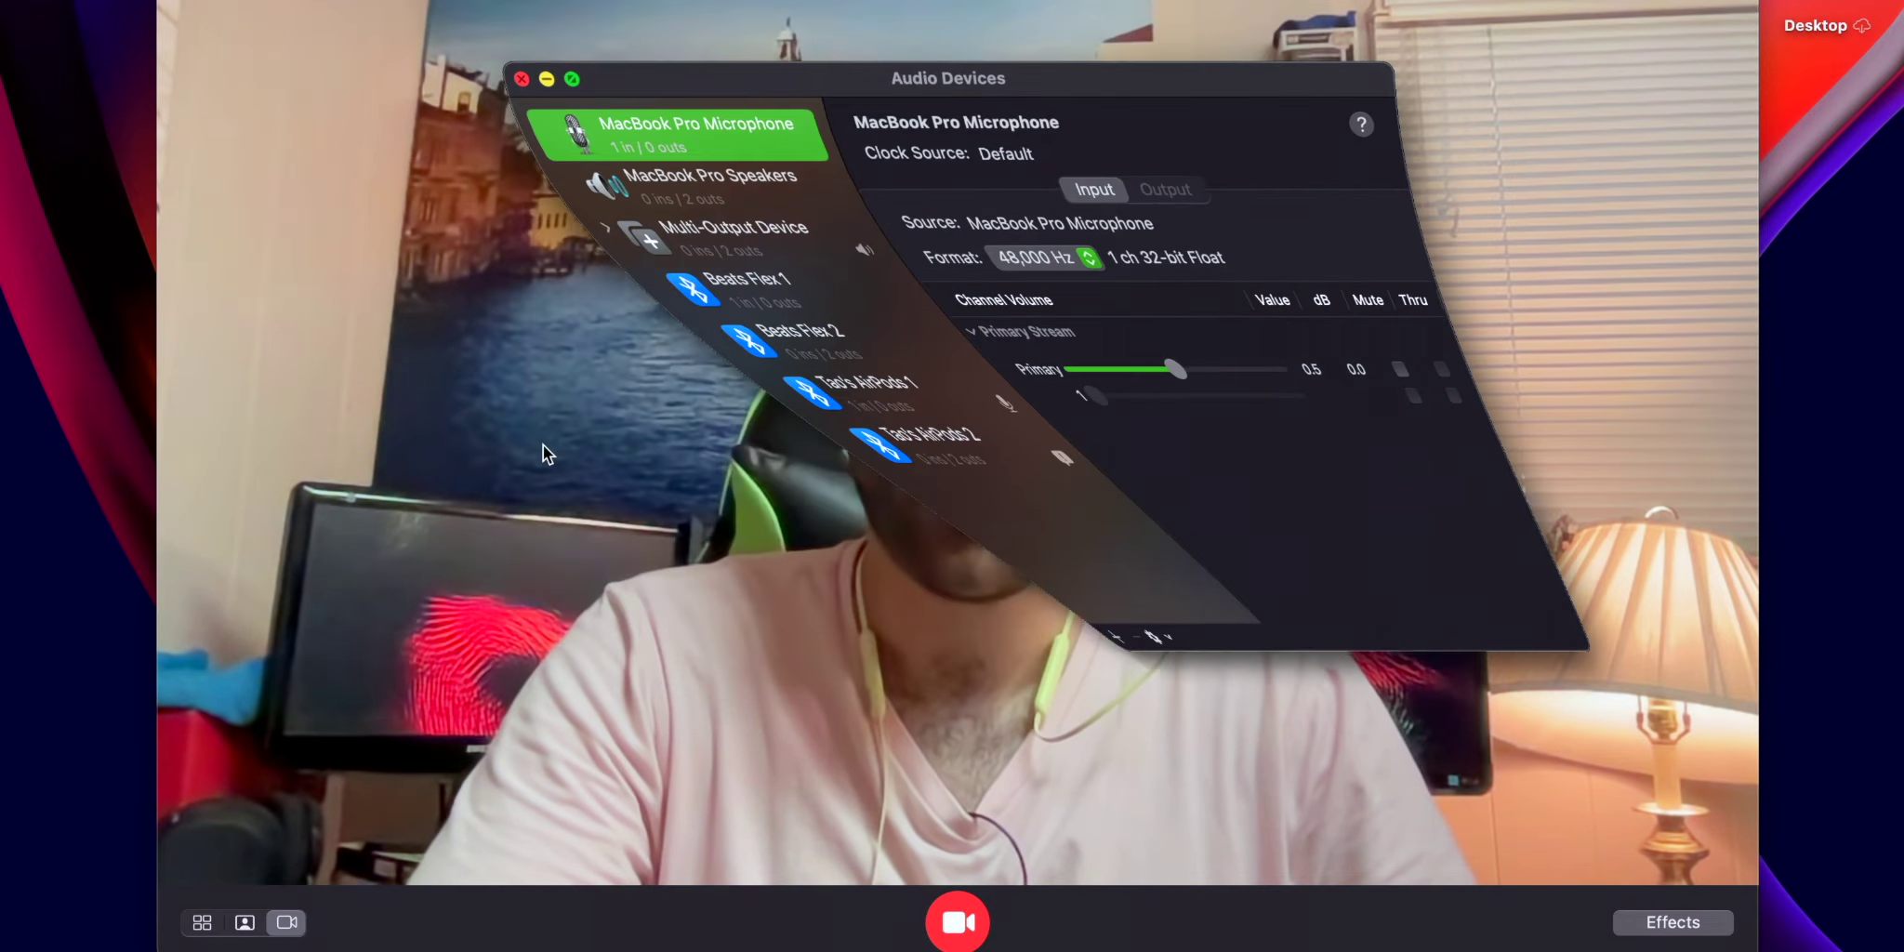
{"action": "left_click", "coordinate": [28, 930]}
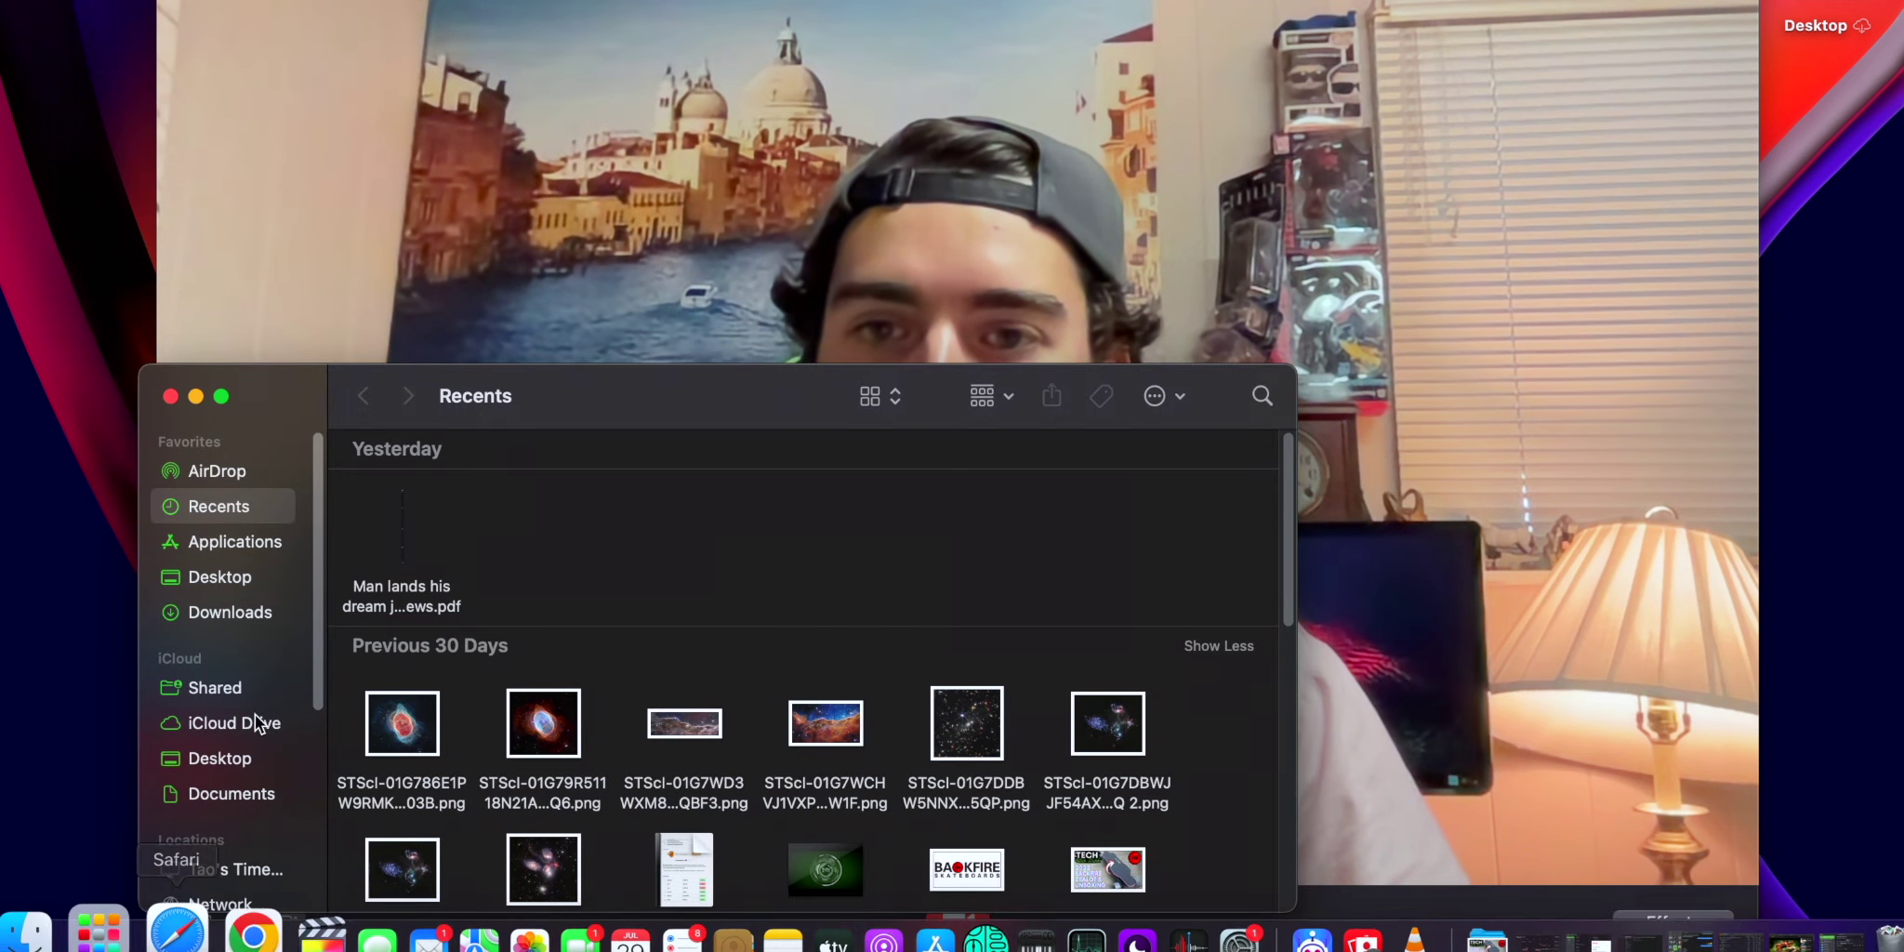
{"action": "left_click_drag", "start_coordinate": [539, 396], "coordinate": [722, 146]}
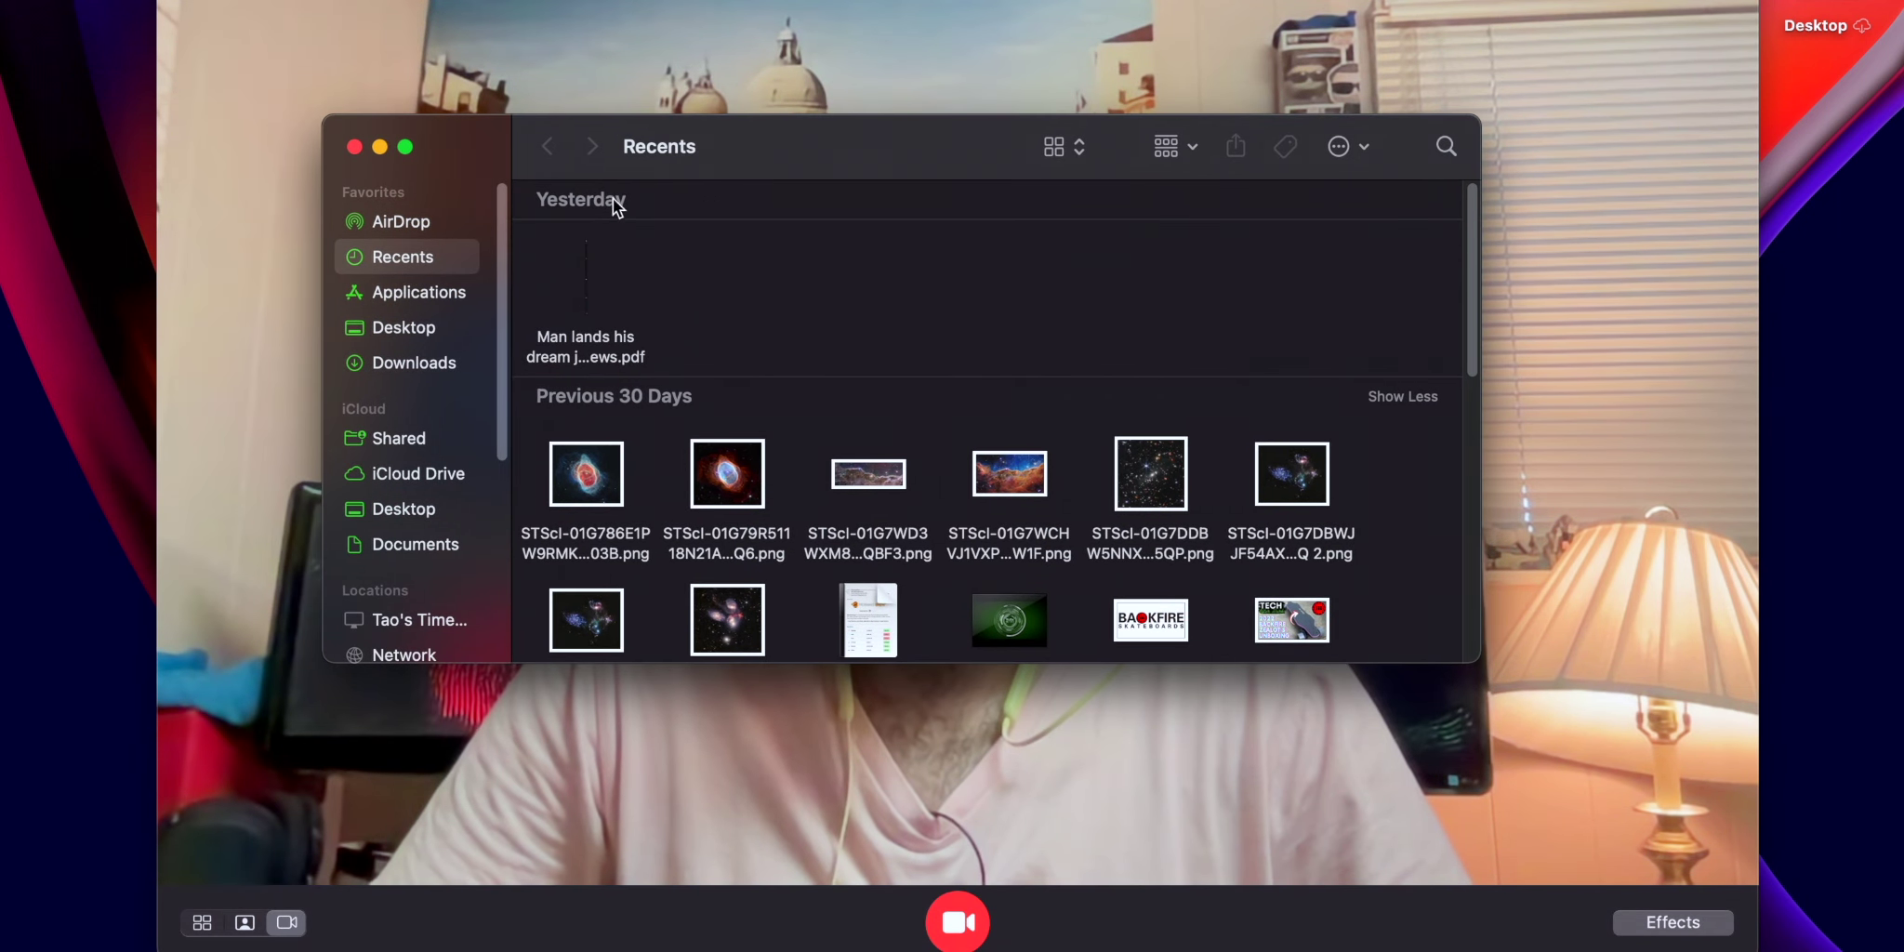
{"action": "left_click", "coordinate": [411, 296]}
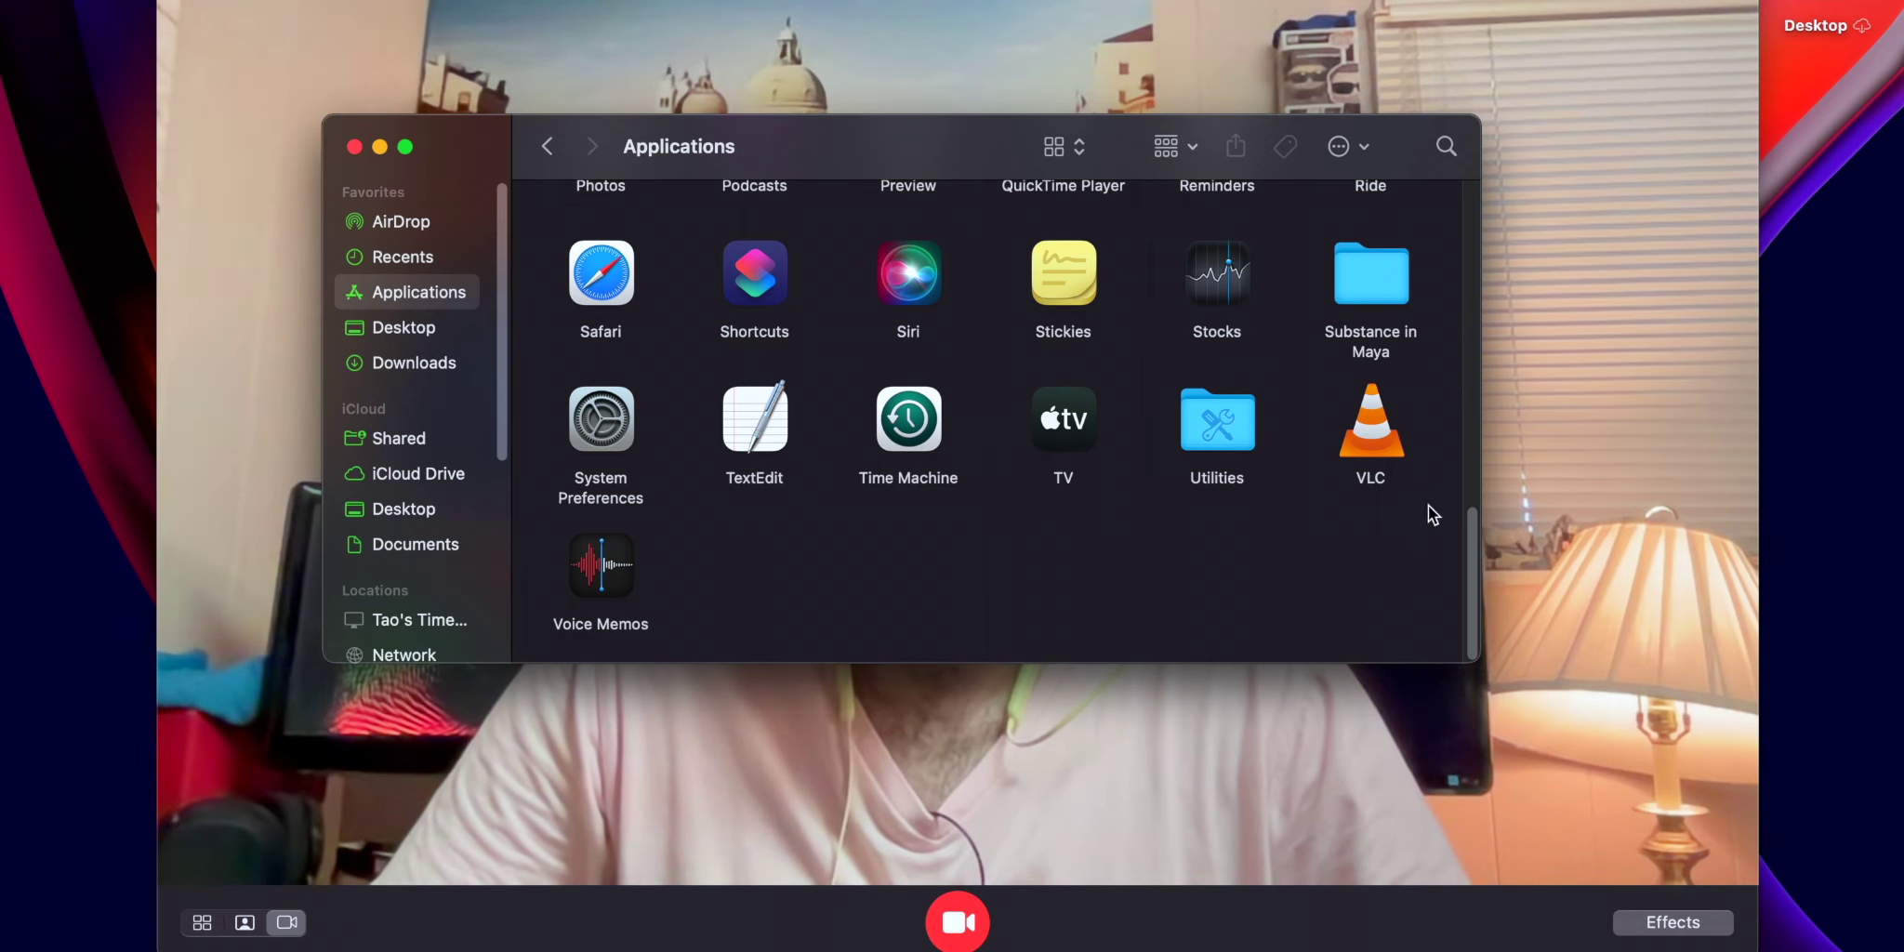
{"action": "scroll", "coordinate": [1237, 433], "scroll_direction": "up", "scroll_amount": 1}
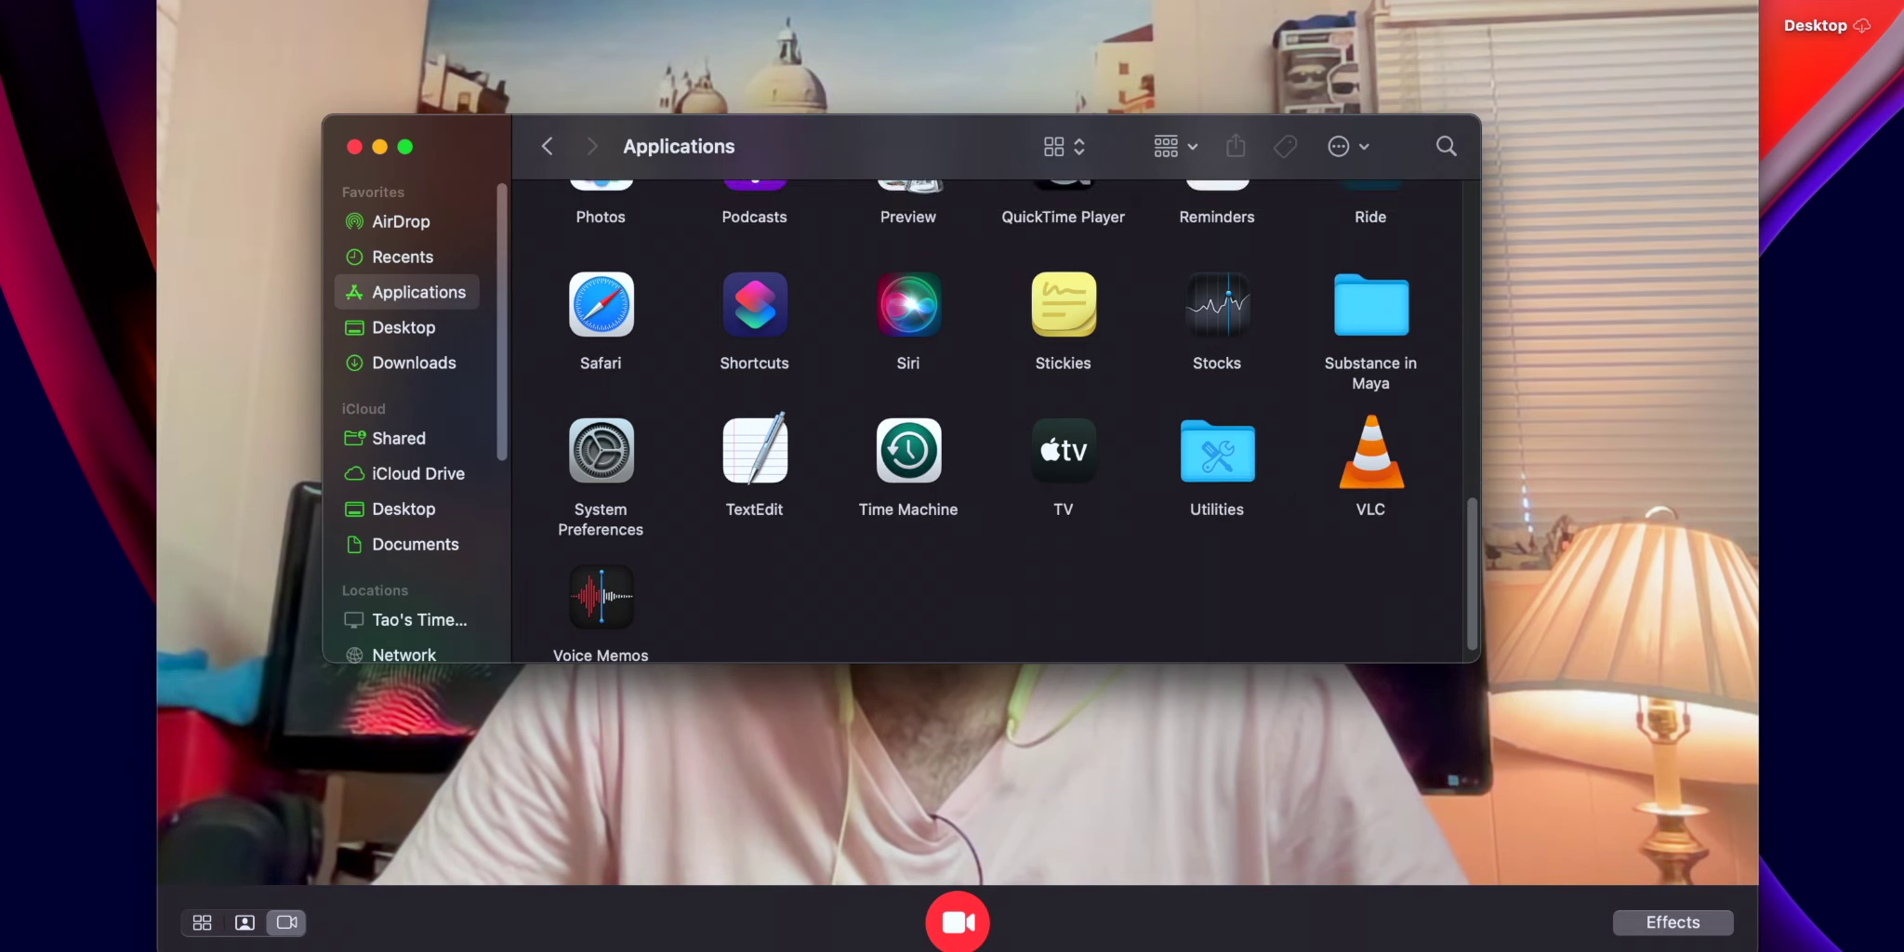
{"action": "scroll", "coordinate": [1236, 434], "scroll_direction": "up", "scroll_amount": 5}
{"action": "scroll", "coordinate": [1233, 432], "scroll_direction": "down", "scroll_amount": 5}
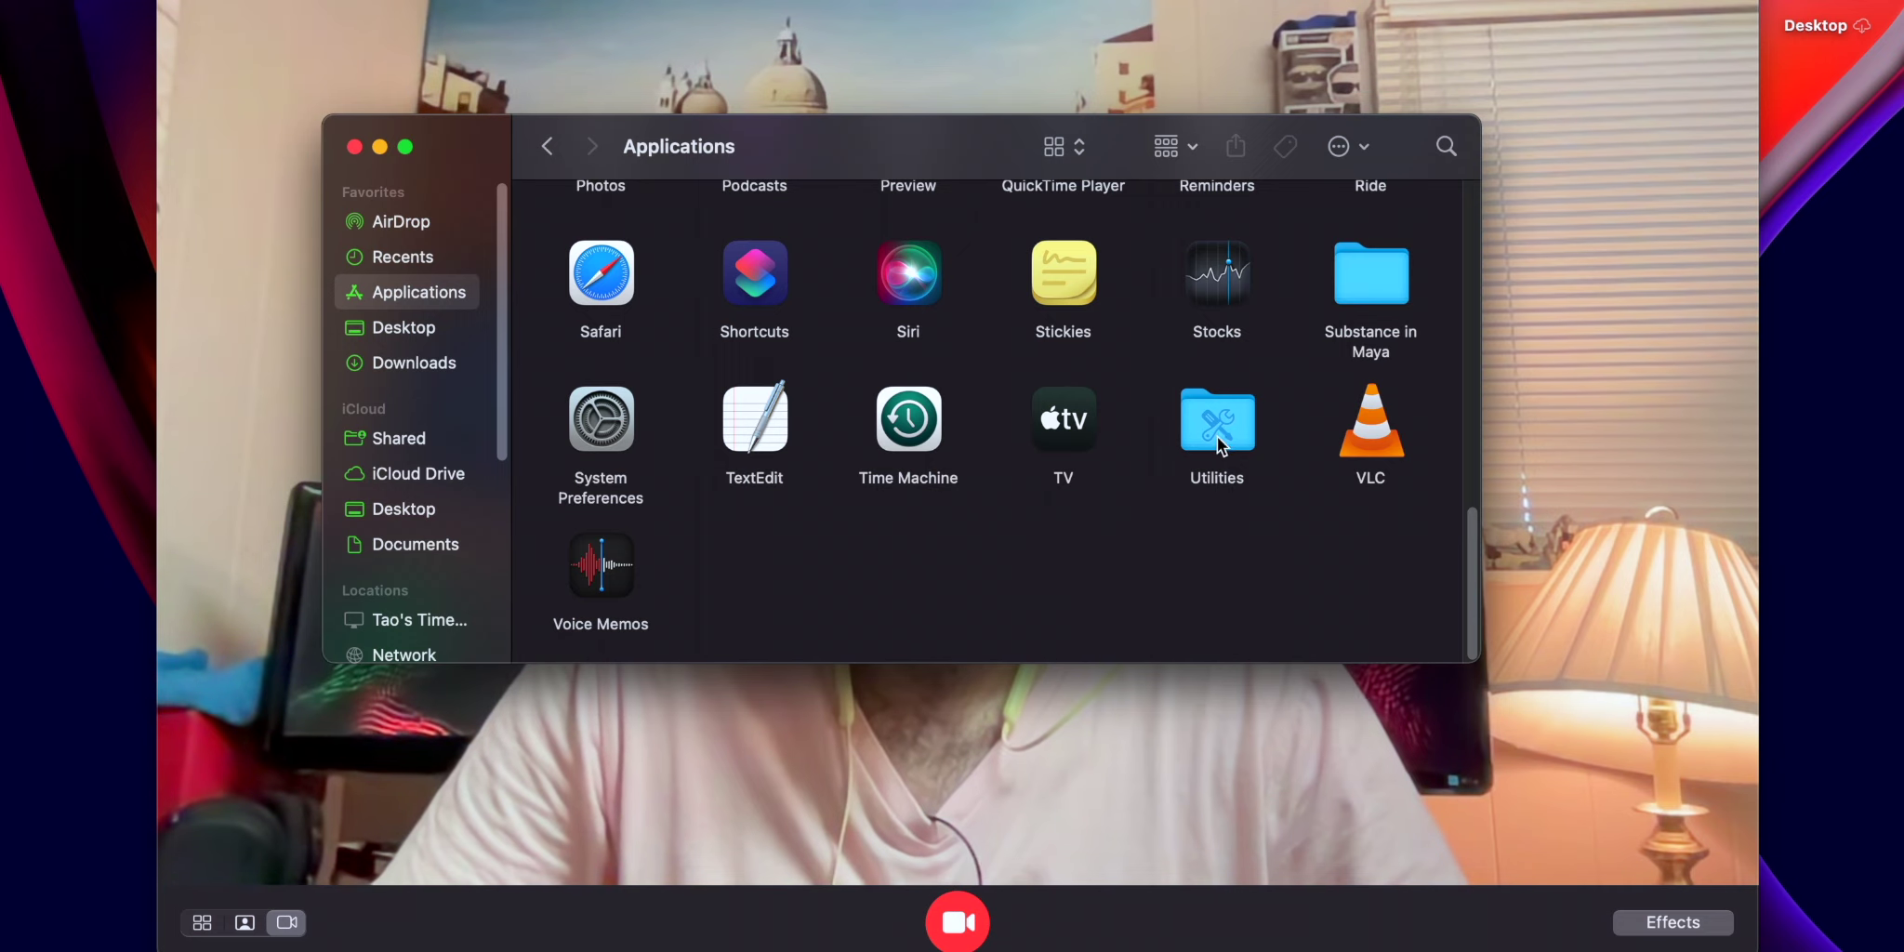
{"action": "double_click", "coordinate": [1217, 433]}
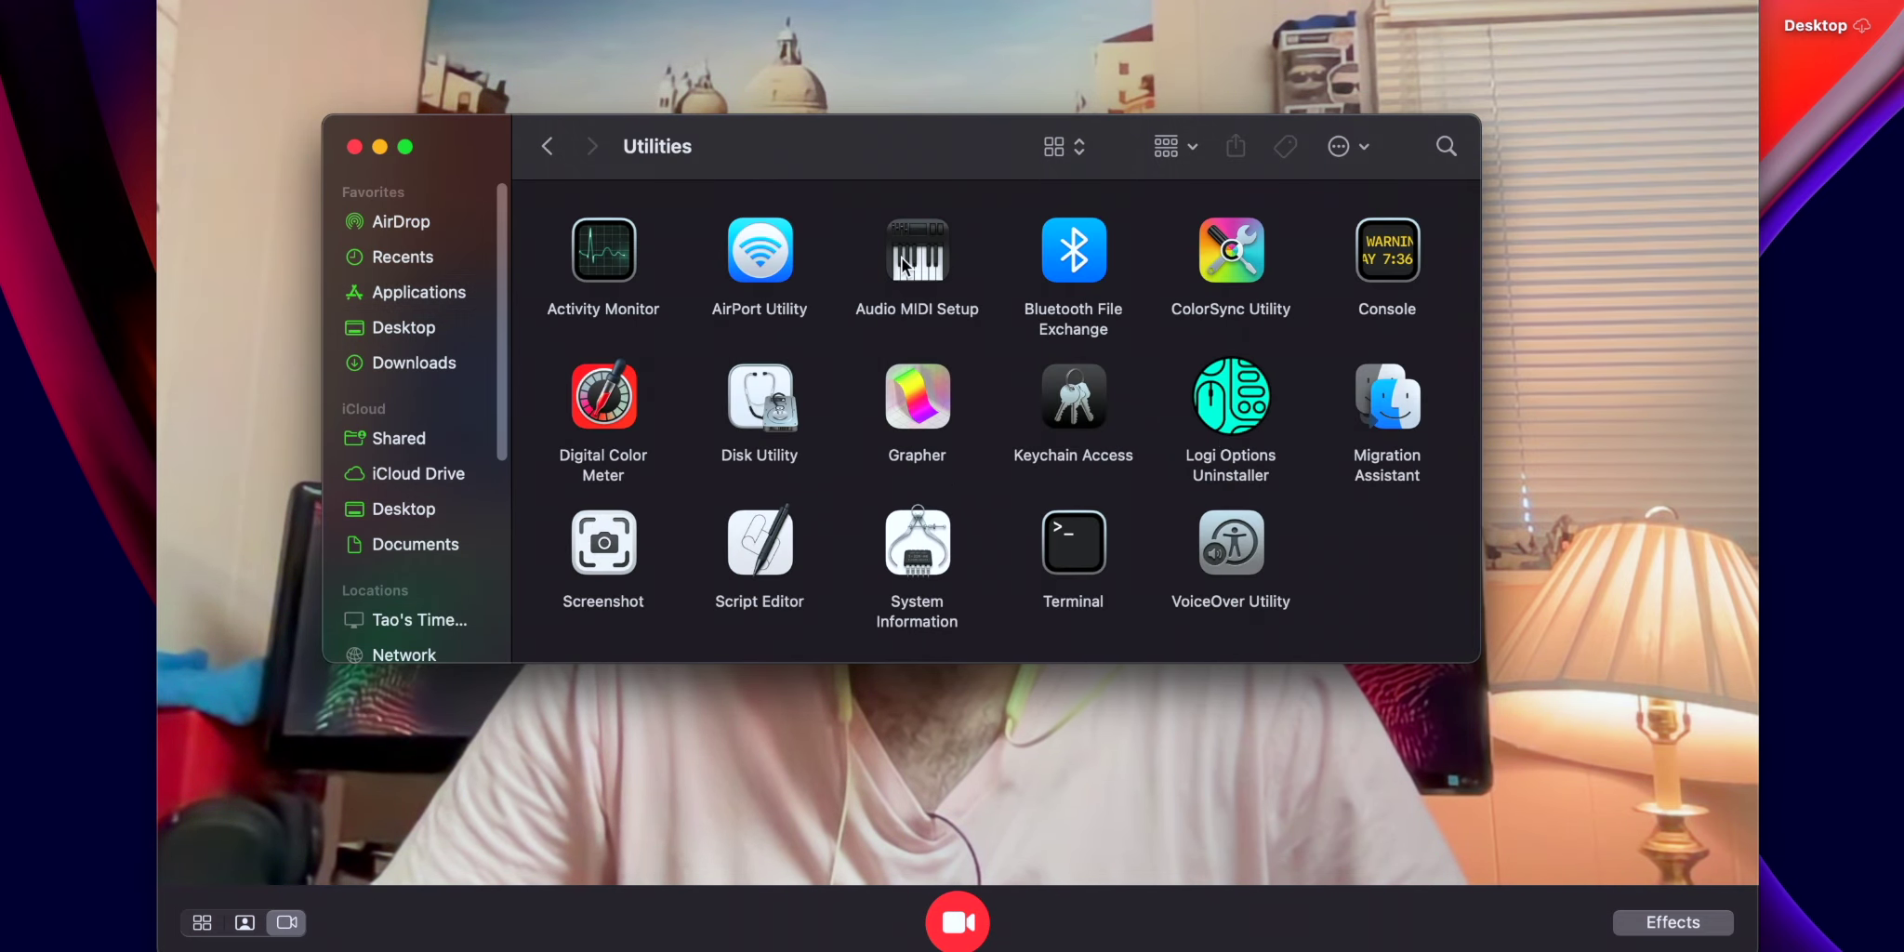
{"action": "double_click", "coordinate": [904, 265]}
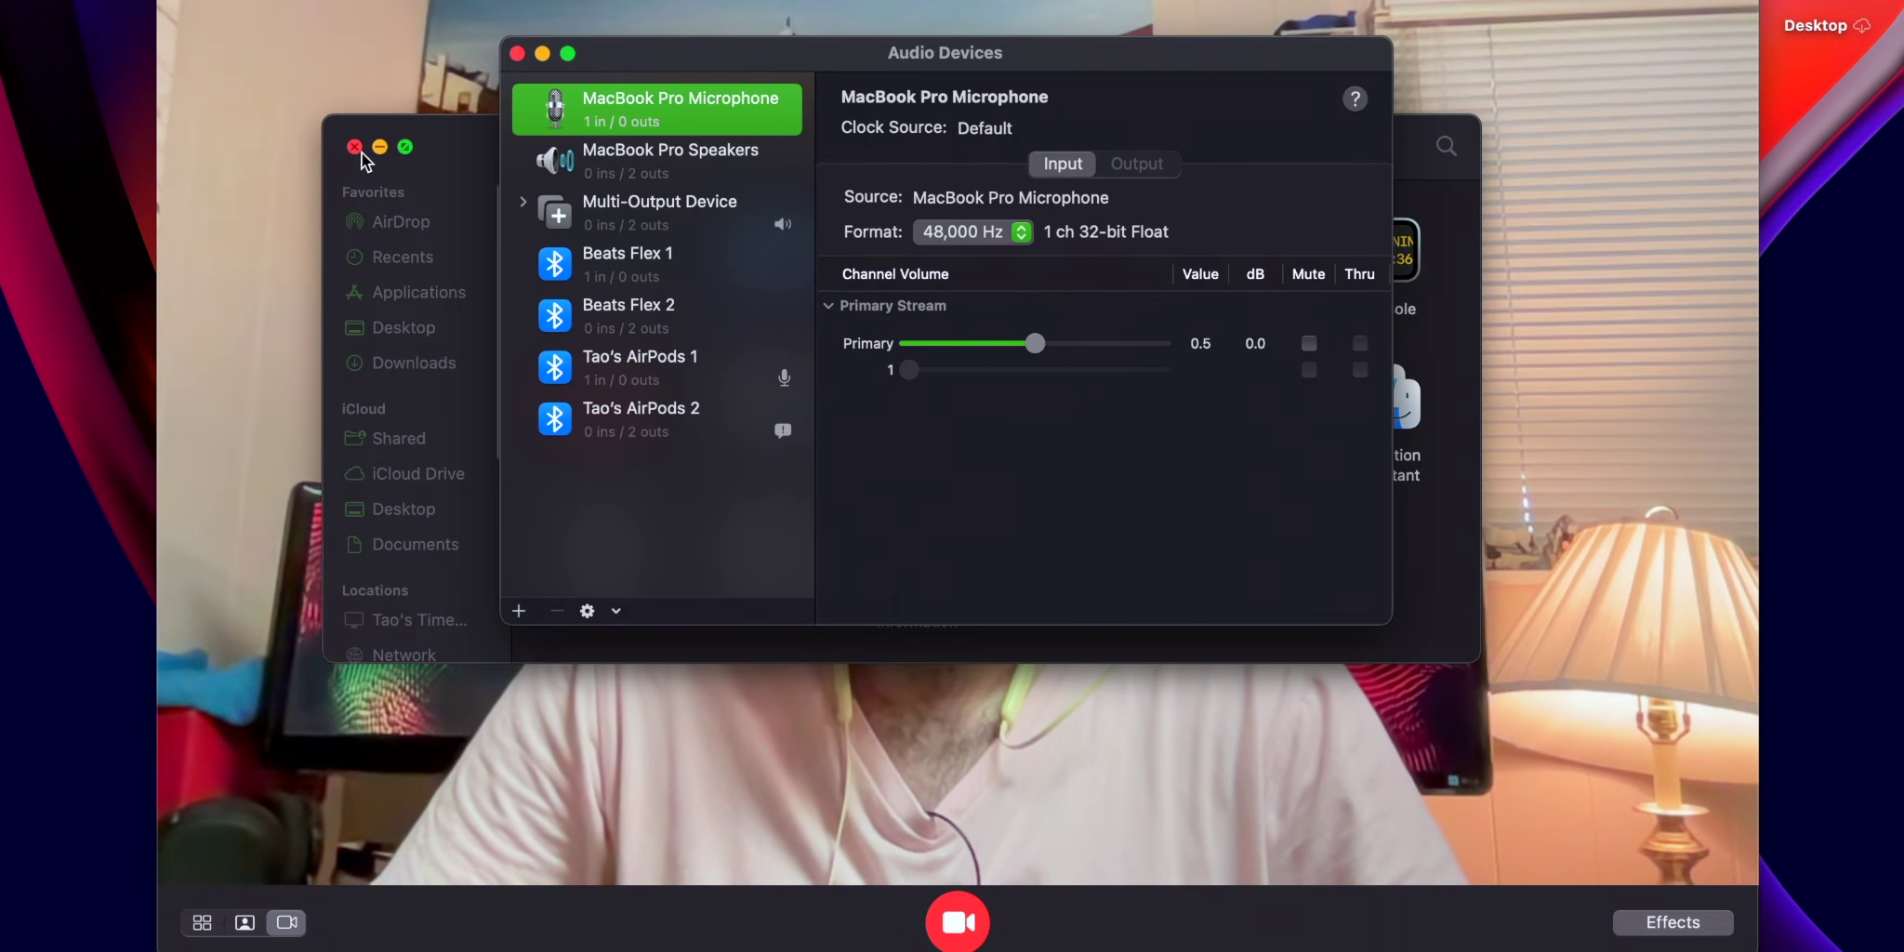
Close Finder and open Launchpad's Other folder to locate Audio MIDI Setup
{"action": "left_click", "coordinate": [355, 147]}
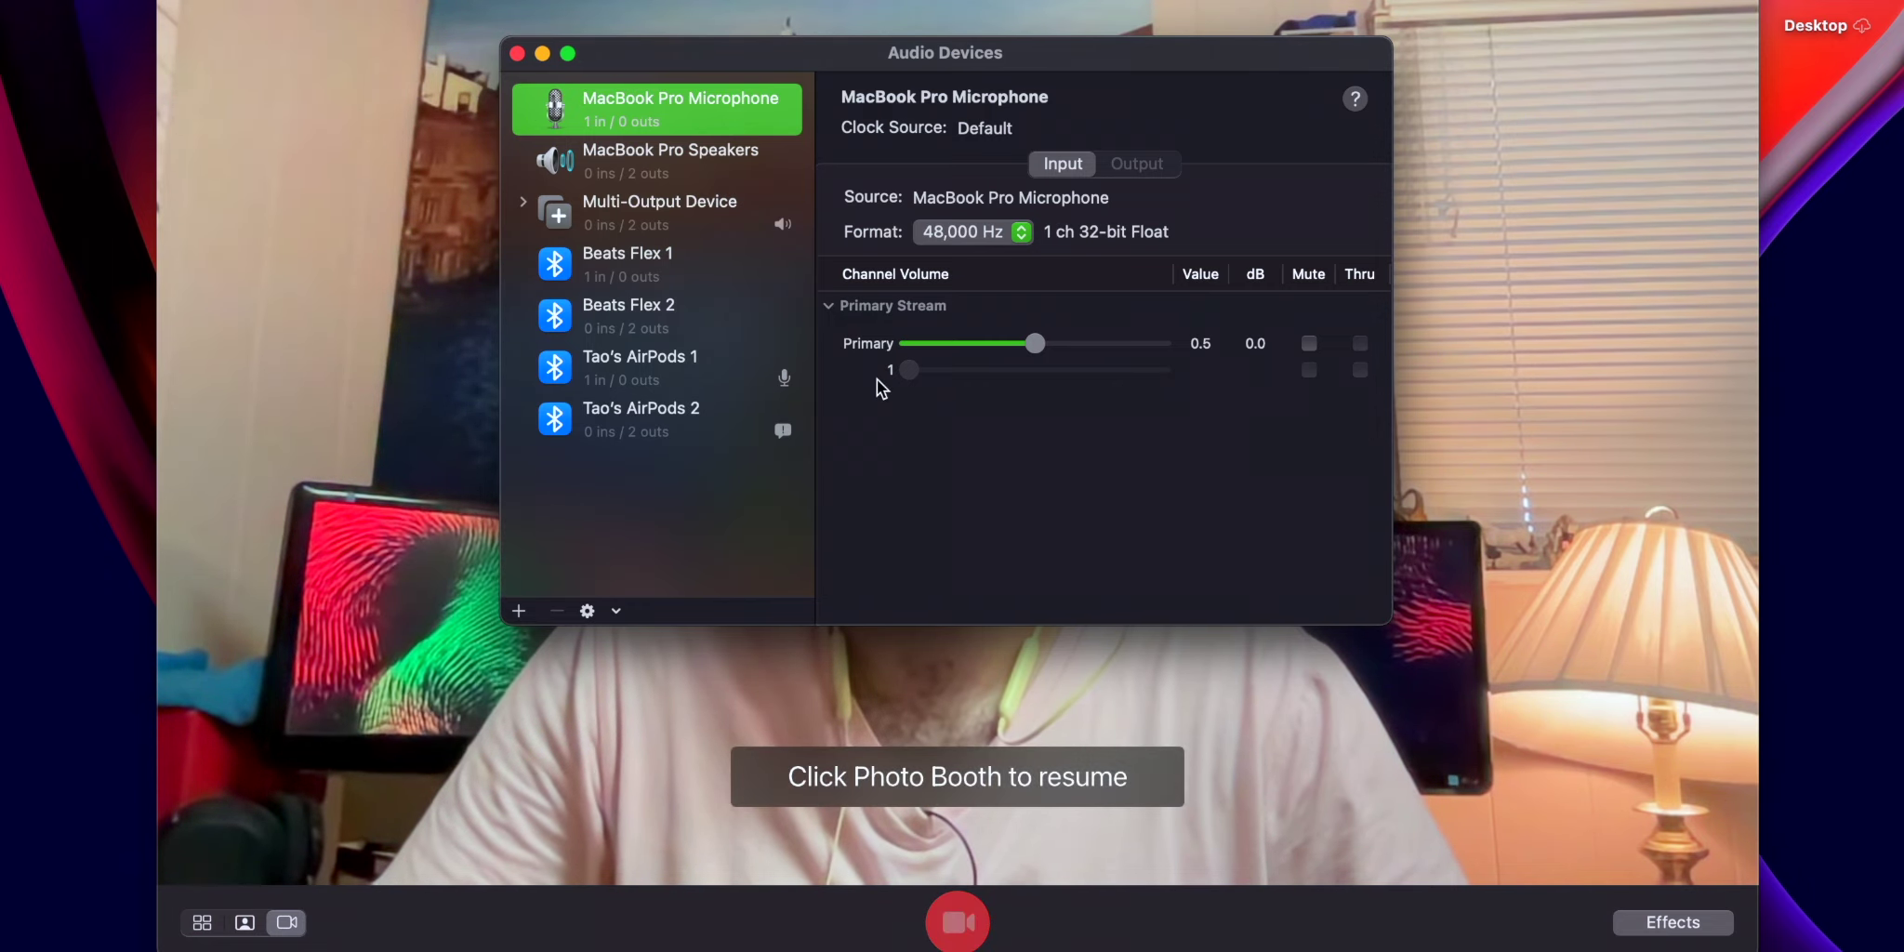
{"action": "key", "text": "F4"}
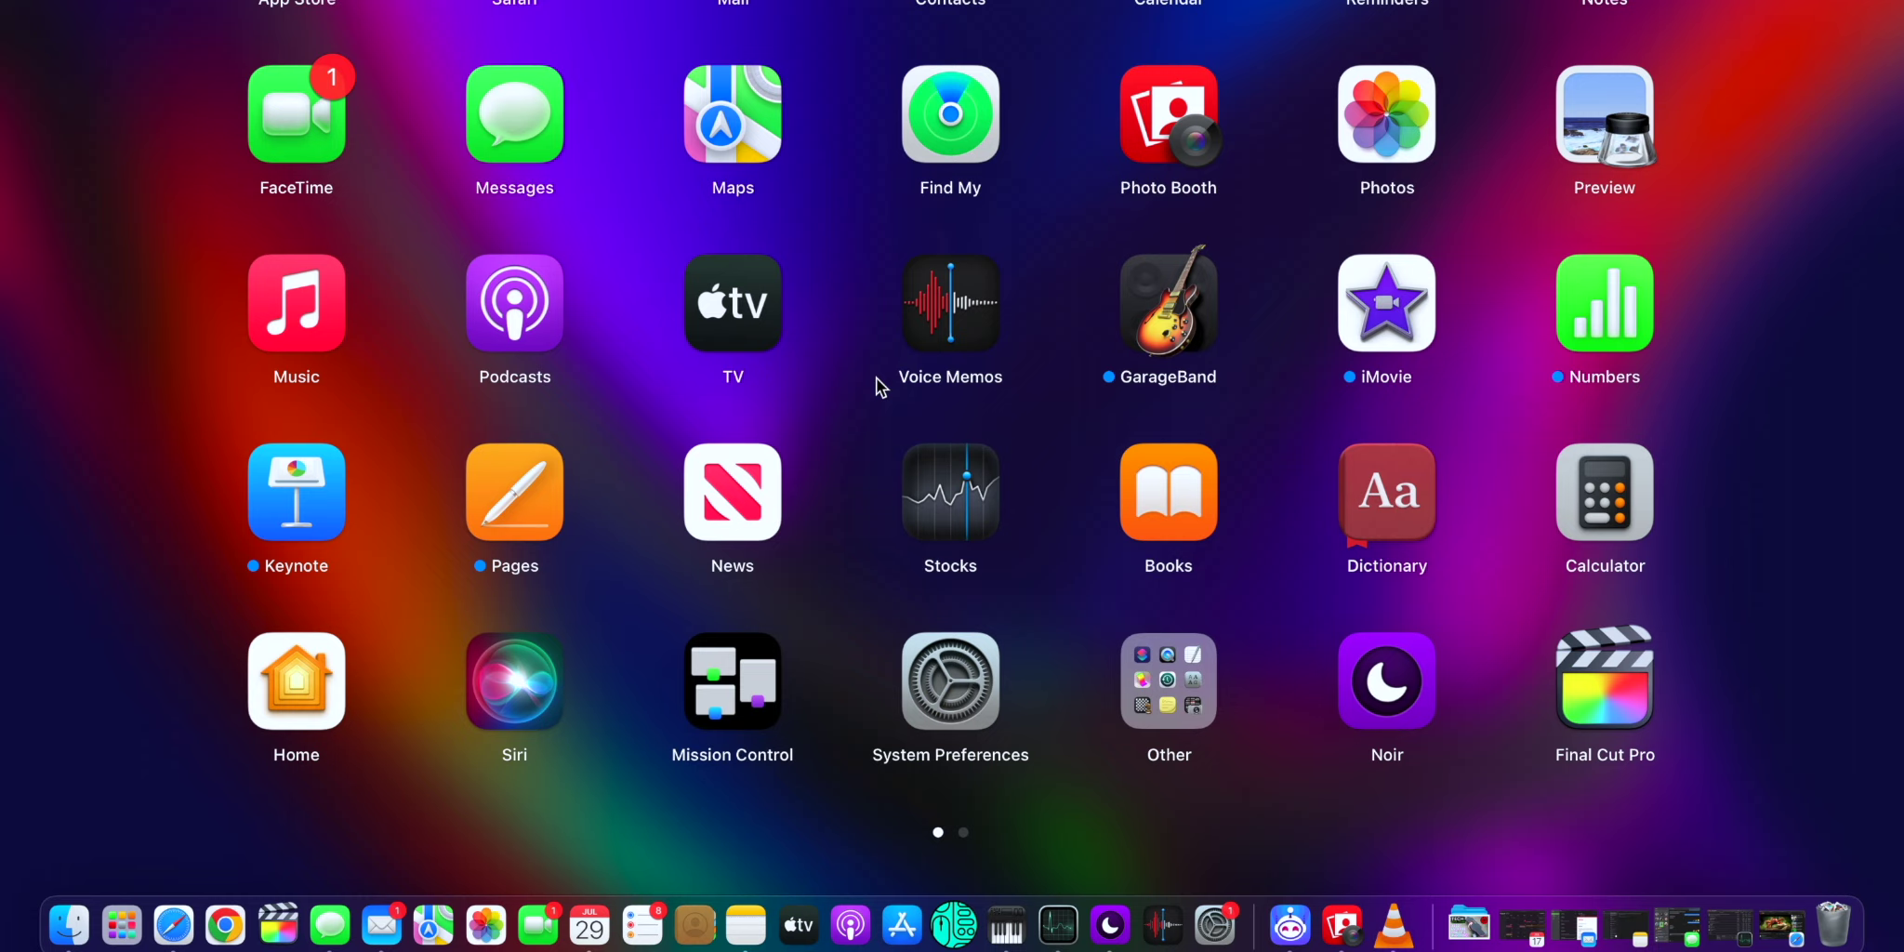
{"action": "left_click", "coordinate": [1157, 649]}
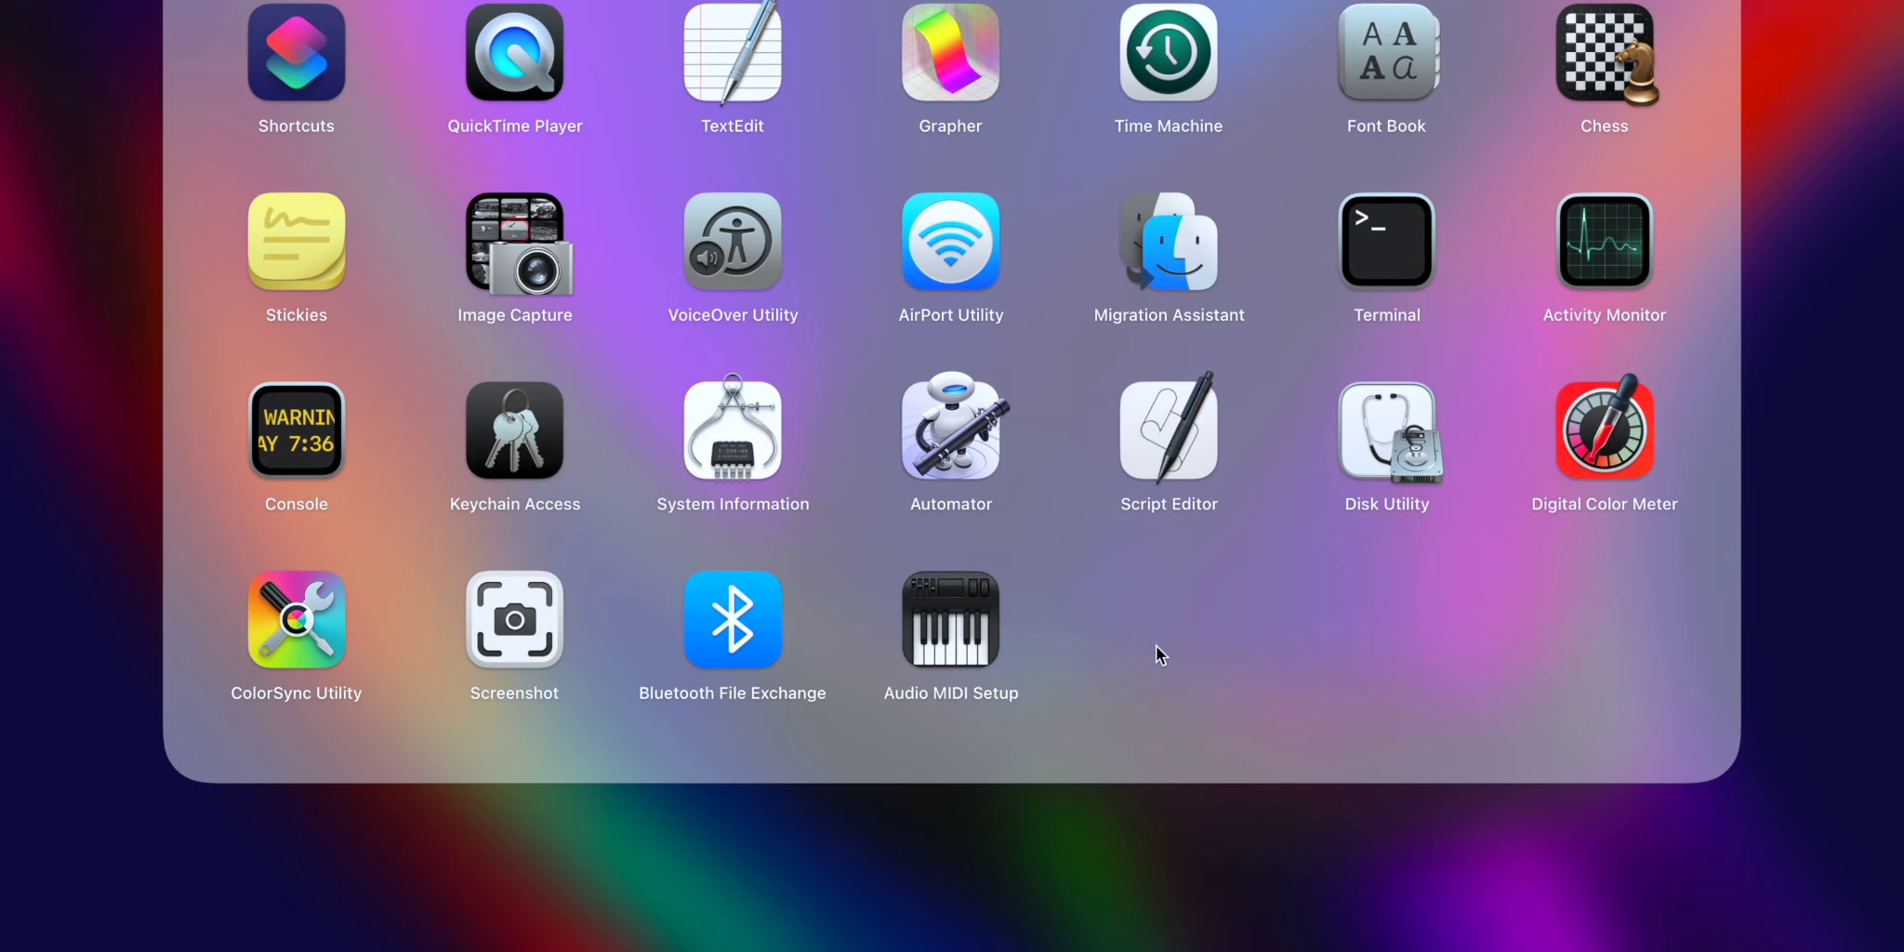
Back in Audio Devices, review the MacBook Pro Speakers and Microphone settings
{"action": "left_click", "coordinate": [950, 610]}
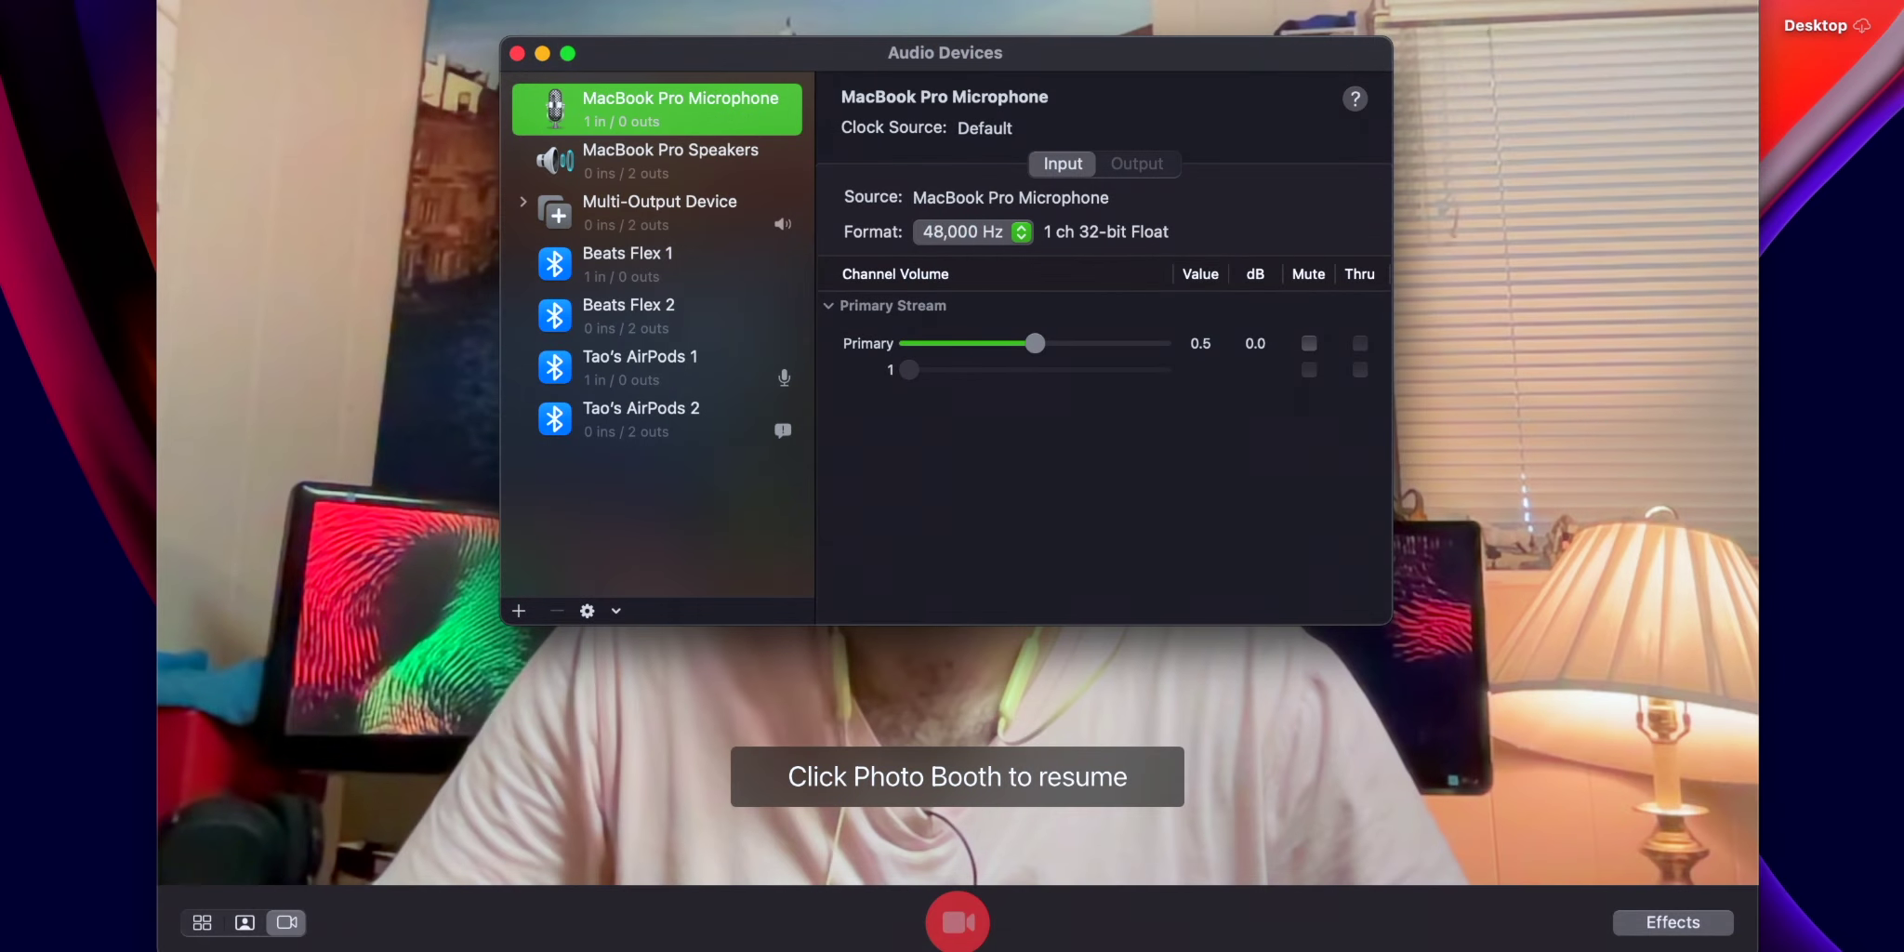
{"action": "left_click", "coordinate": [741, 163]}
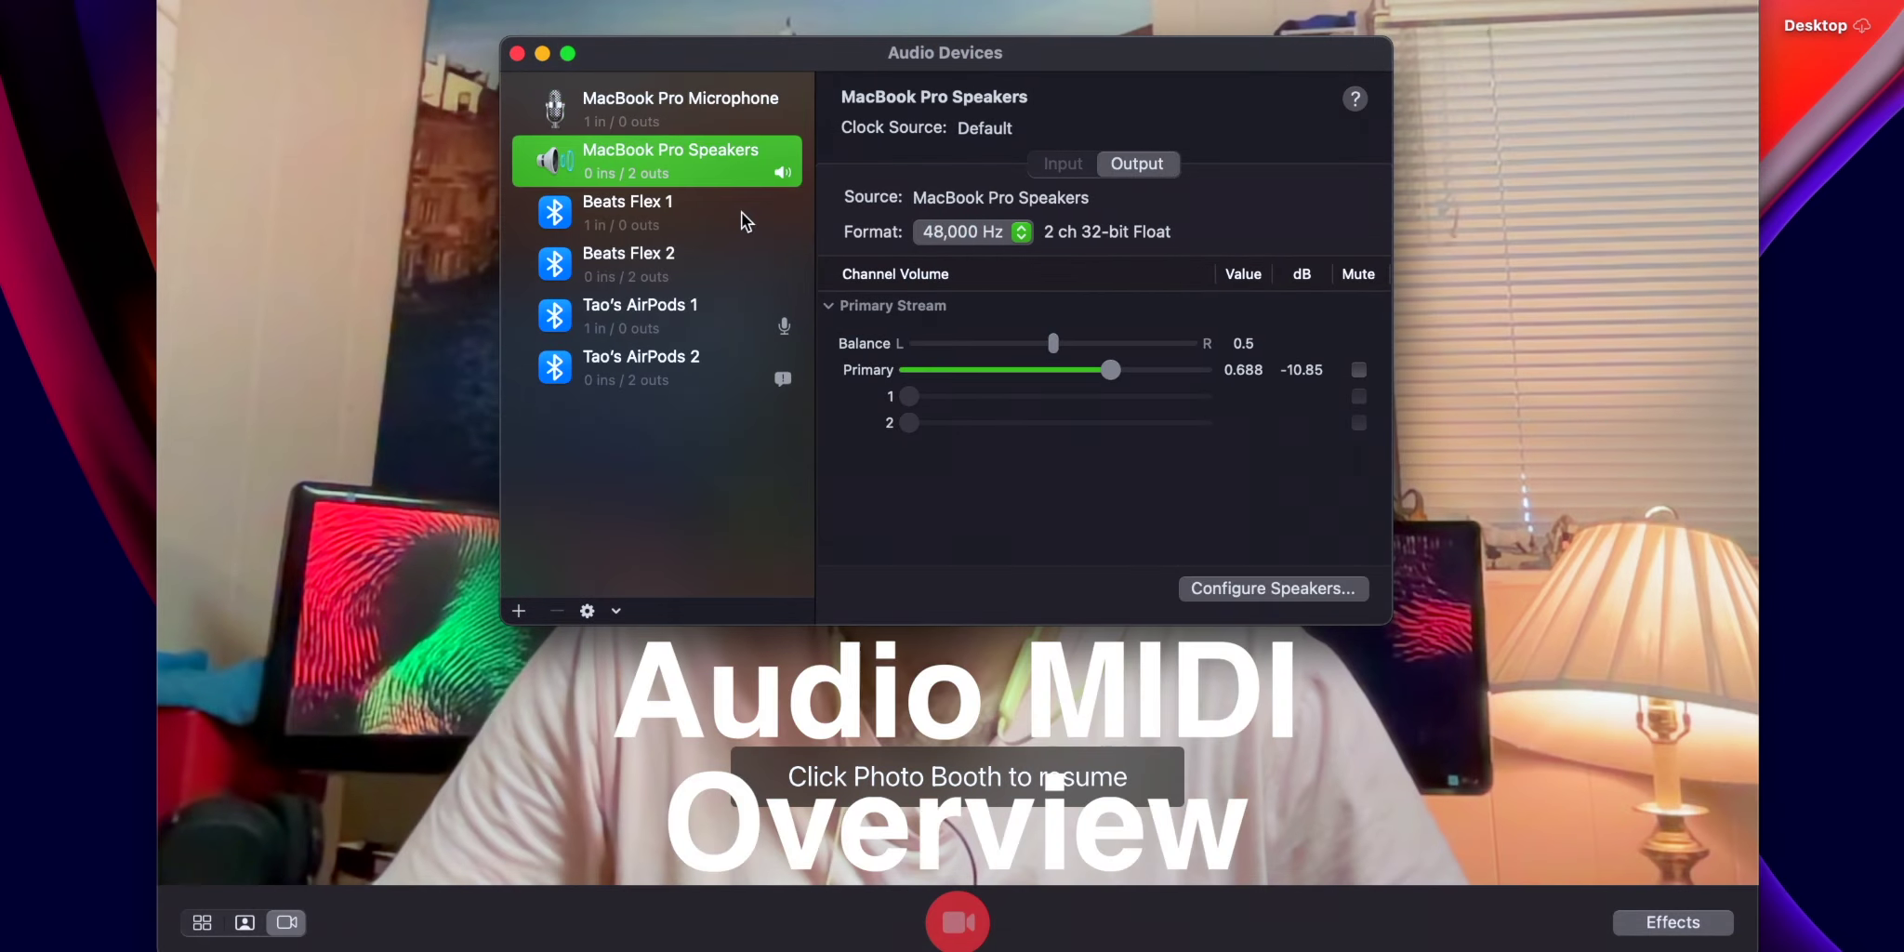
{"action": "left_click", "coordinate": [662, 110]}
{"action": "left_click", "coordinate": [689, 158]}
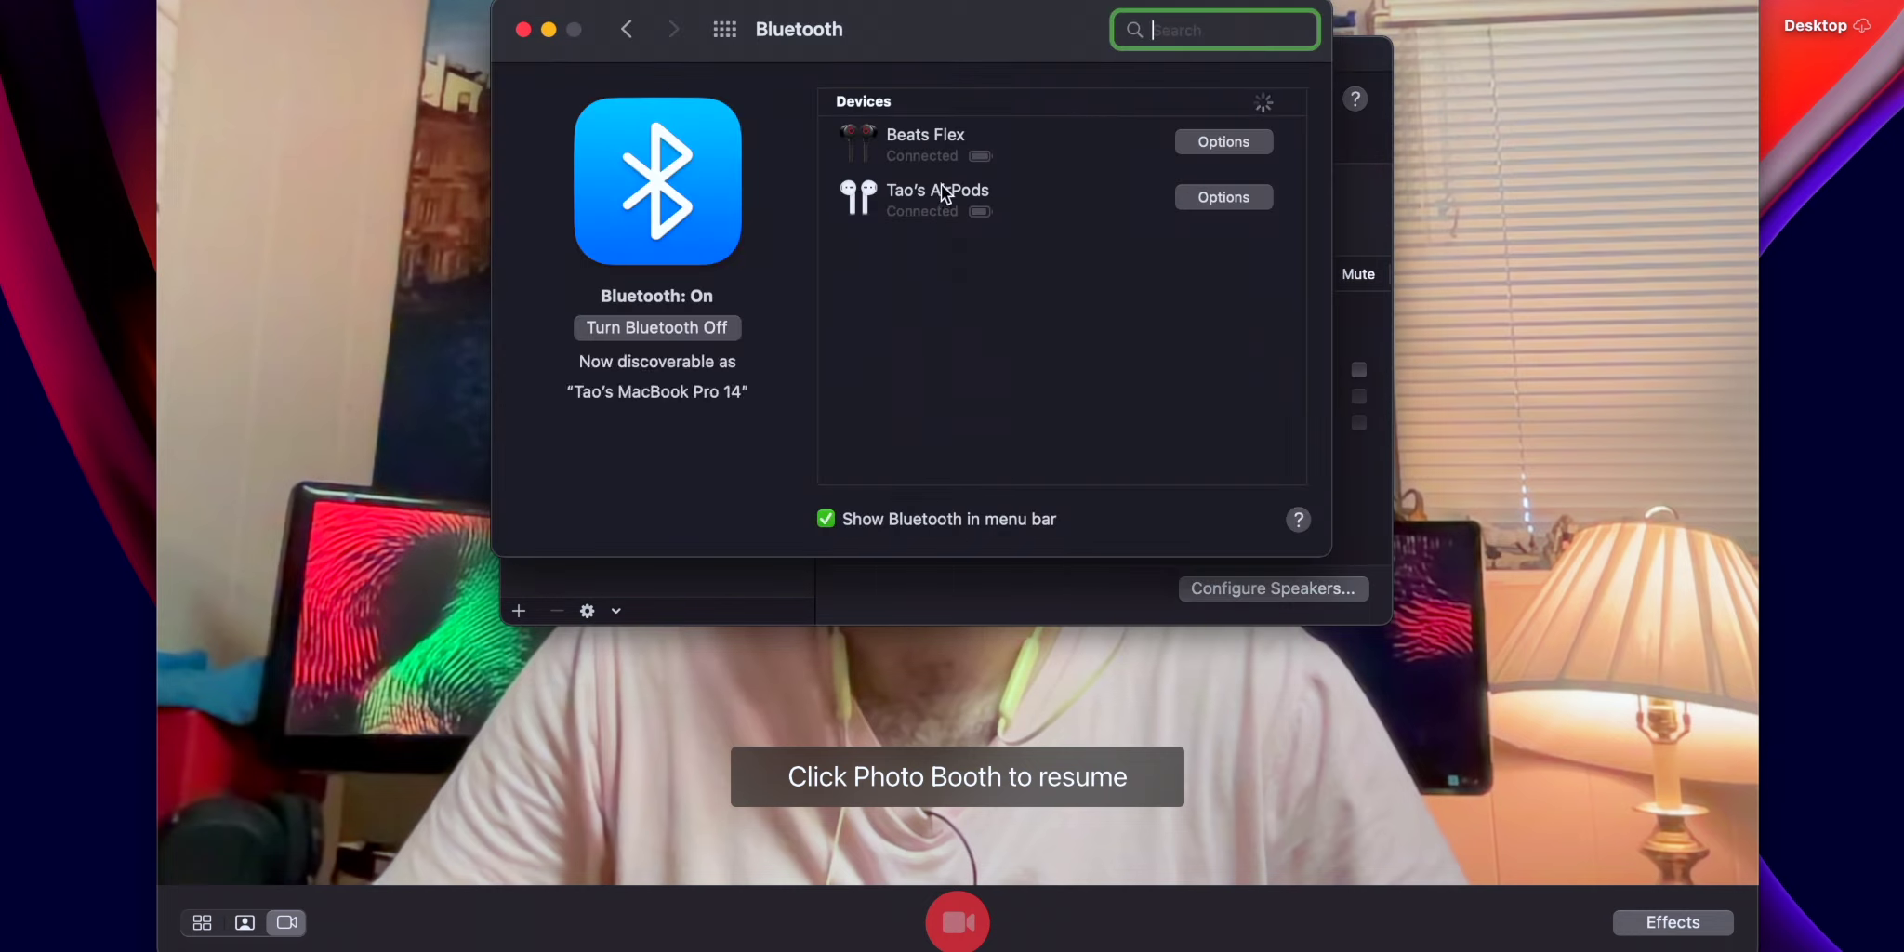
Check the AirPods' options and close them with Automatic Ear Detection left off
{"action": "left_click", "coordinate": [1233, 199]}
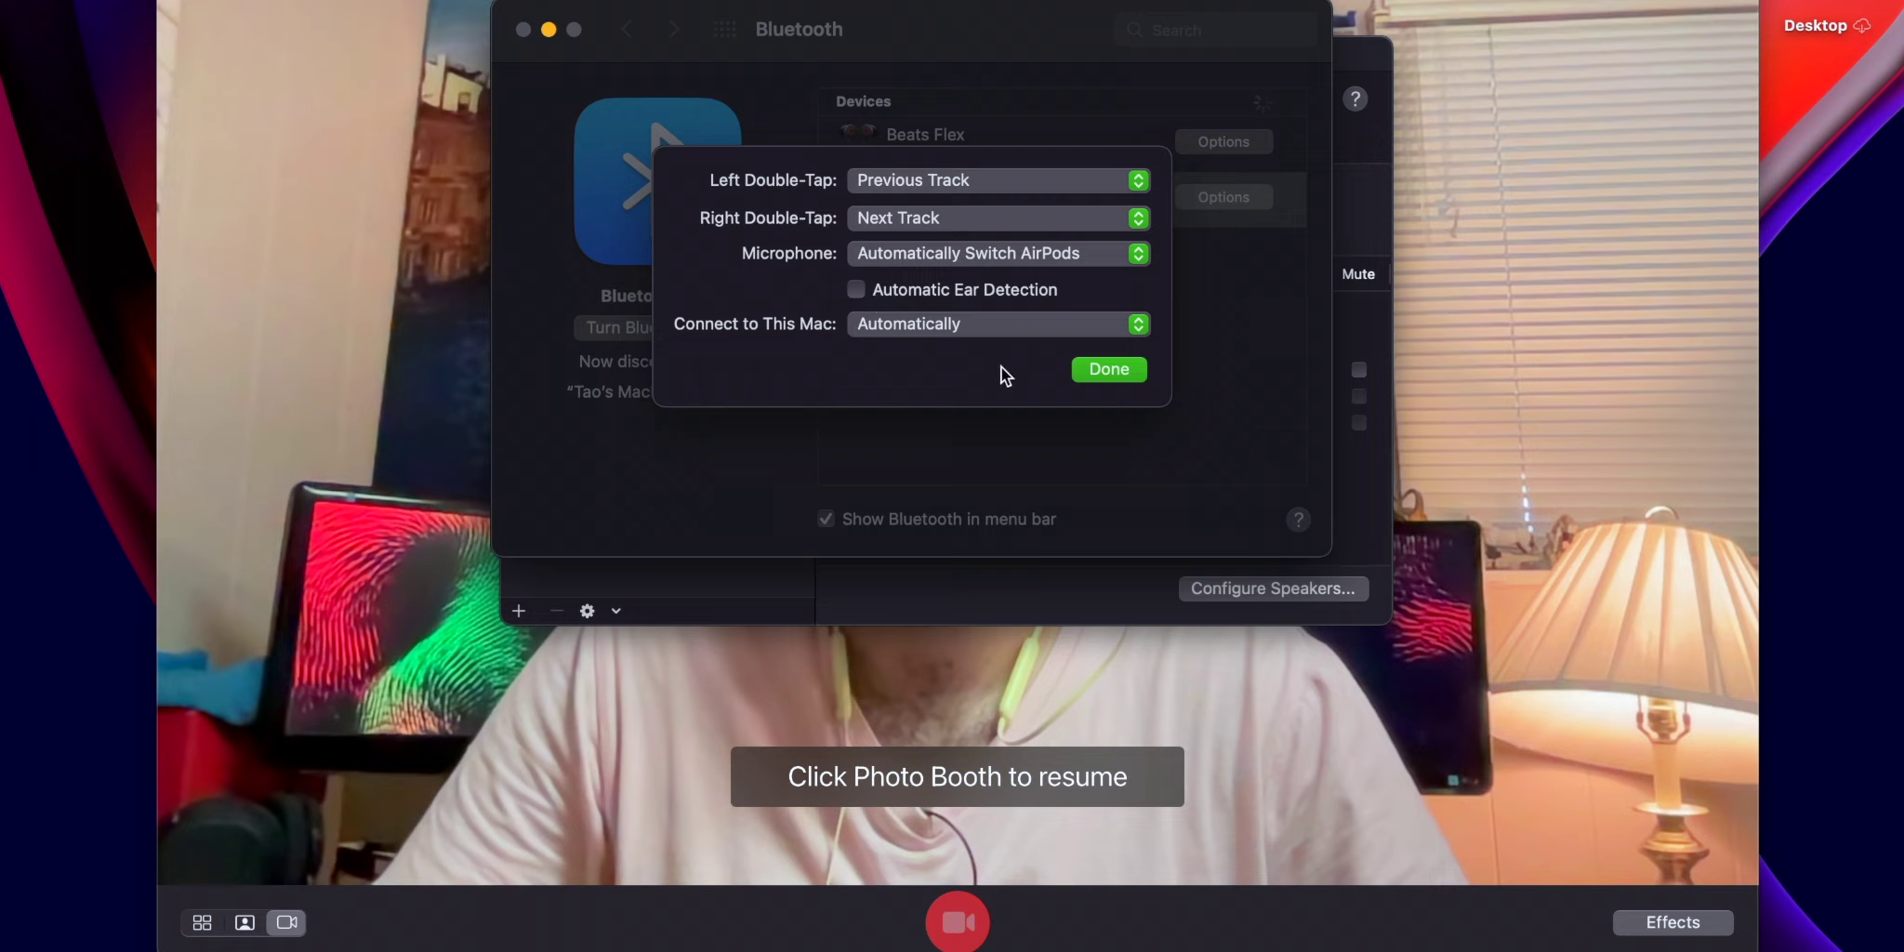
{"action": "left_click", "coordinate": [1104, 370]}
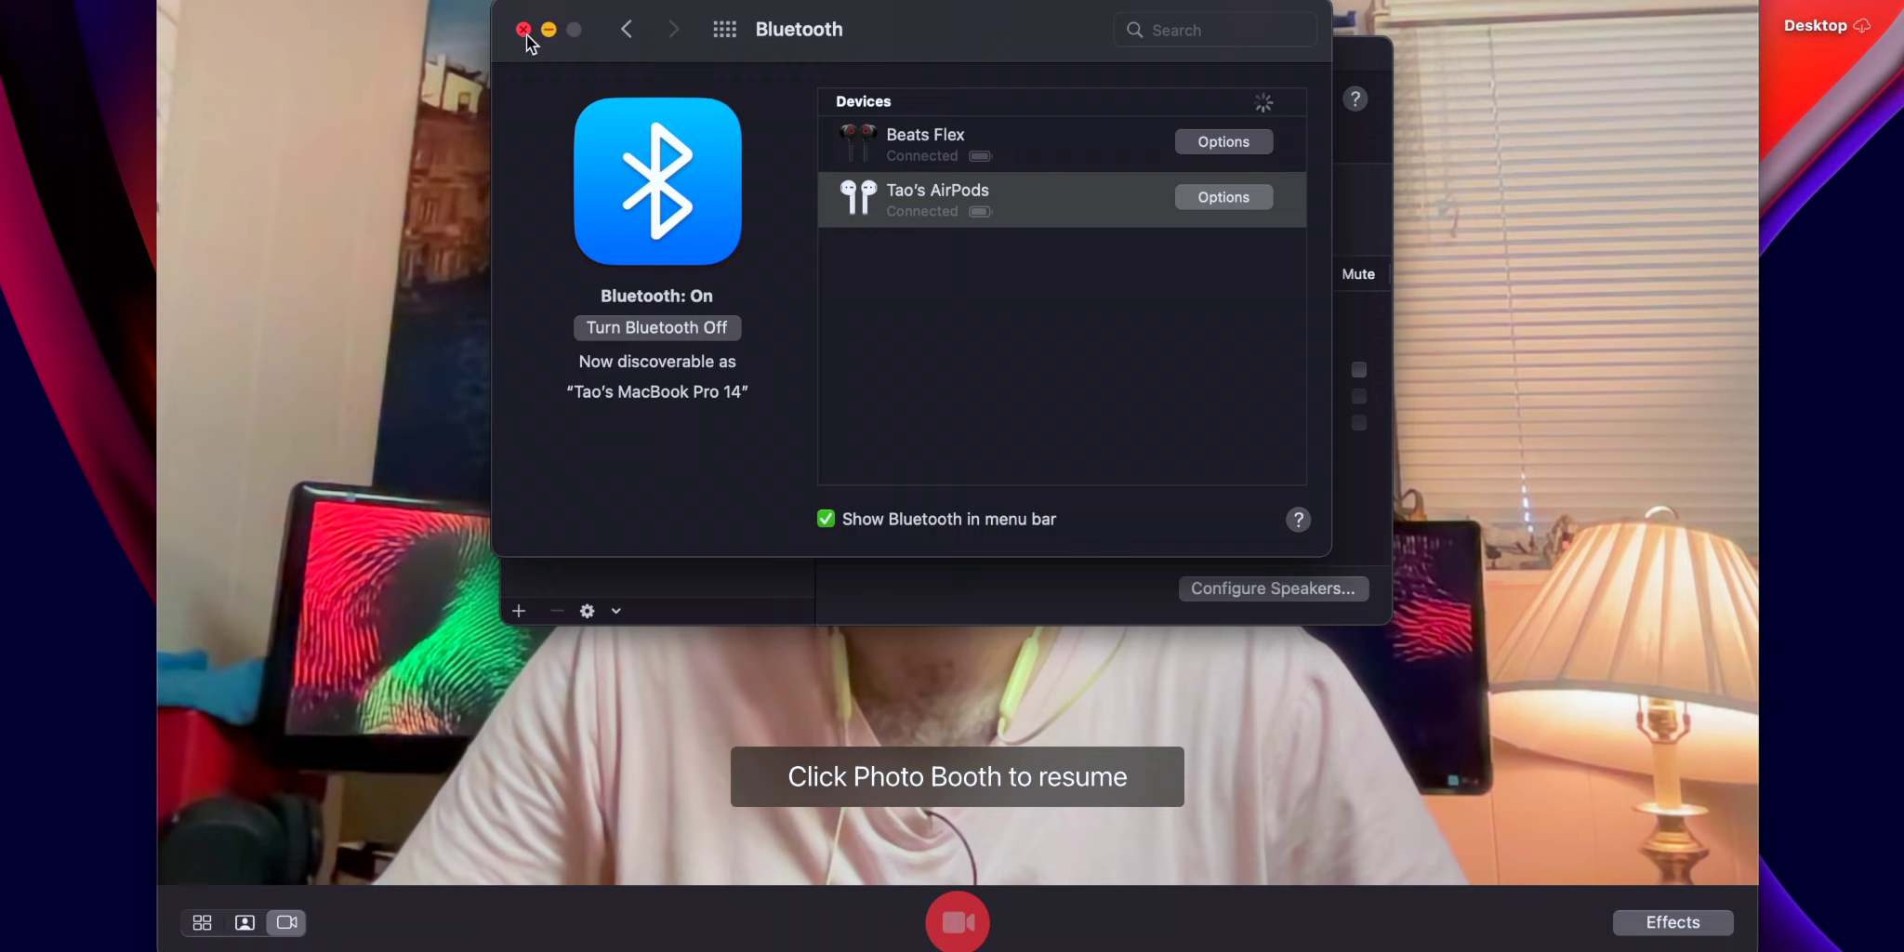
Create a Multi-Output Device using Beats Flex and AirPods, excluding MacBook Pro Speakers
{"action": "left_click", "coordinate": [524, 30]}
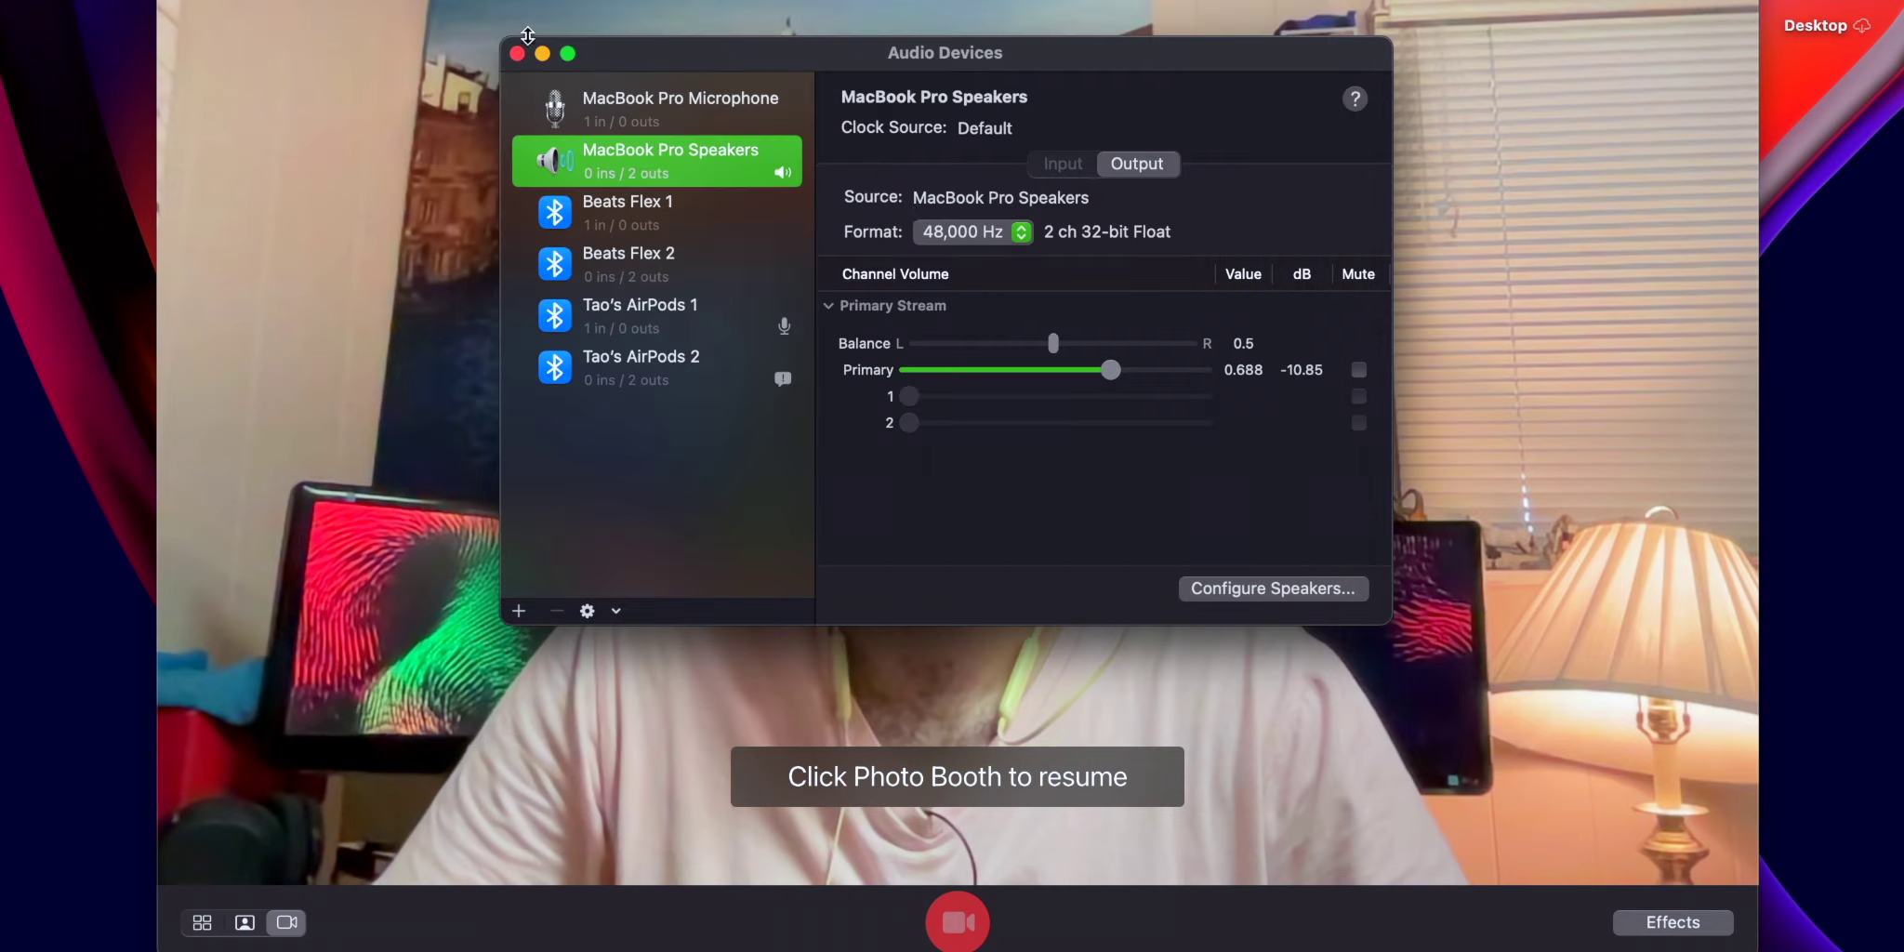
{"action": "left_click", "coordinate": [518, 608]}
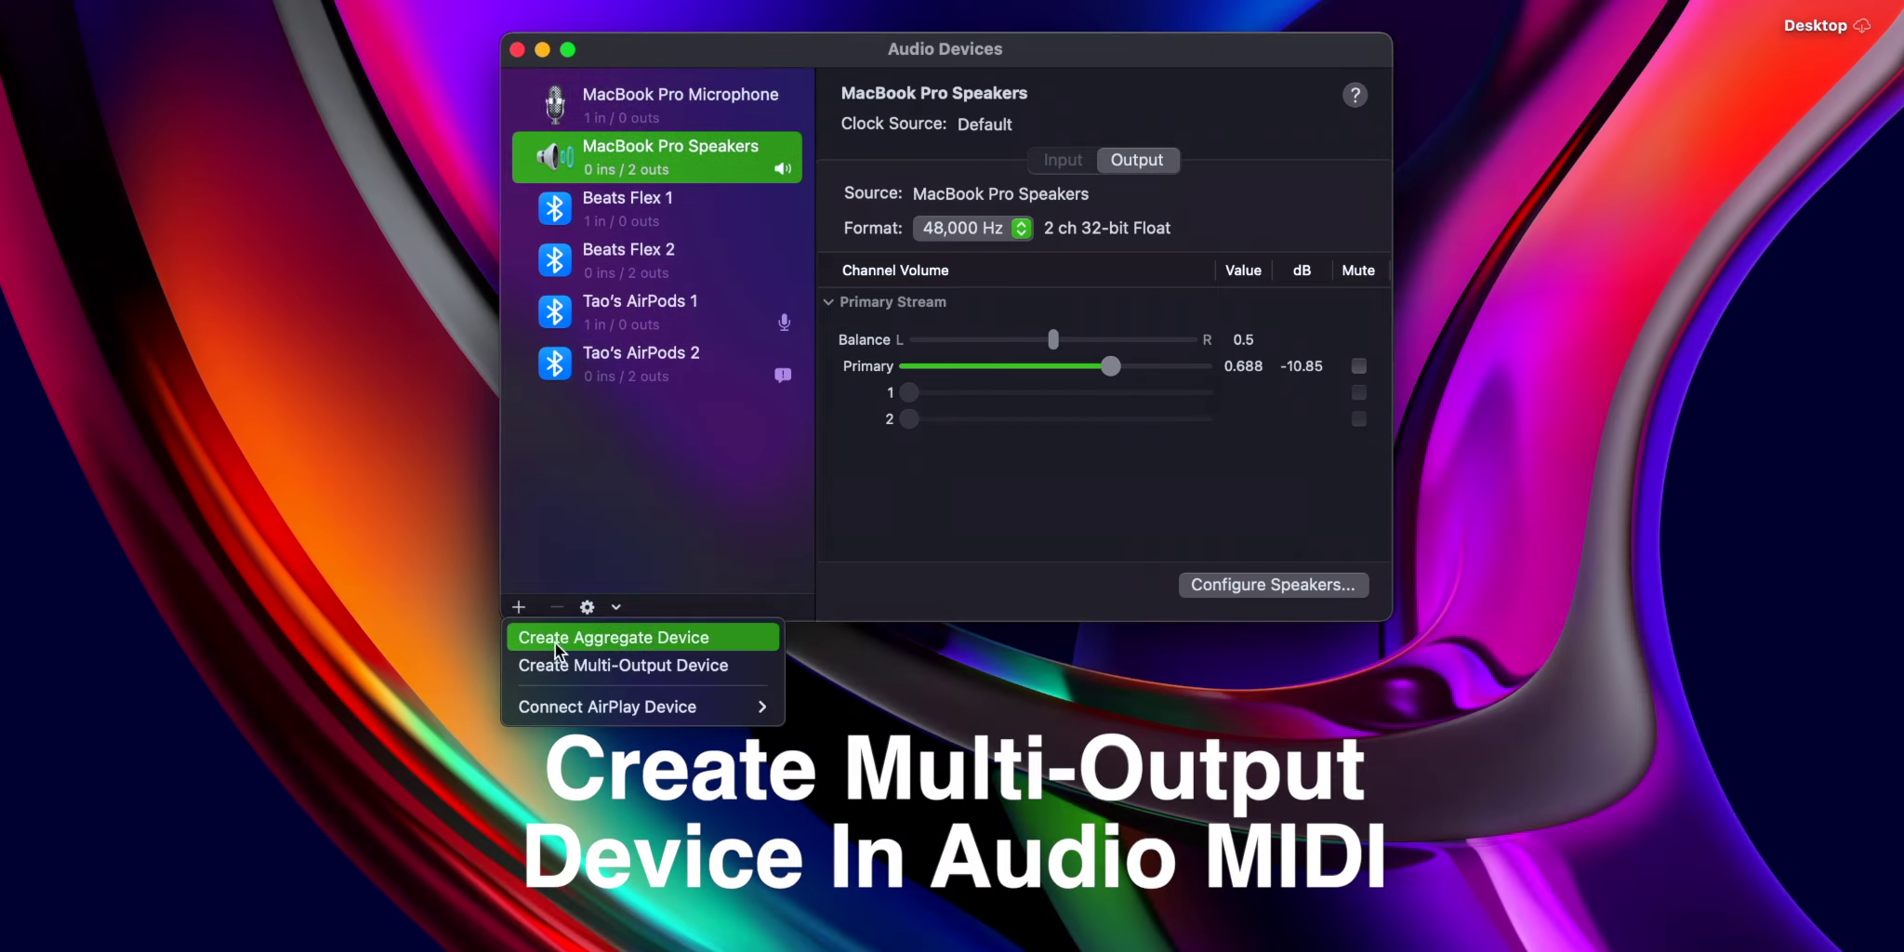
{"action": "left_click", "coordinate": [627, 664]}
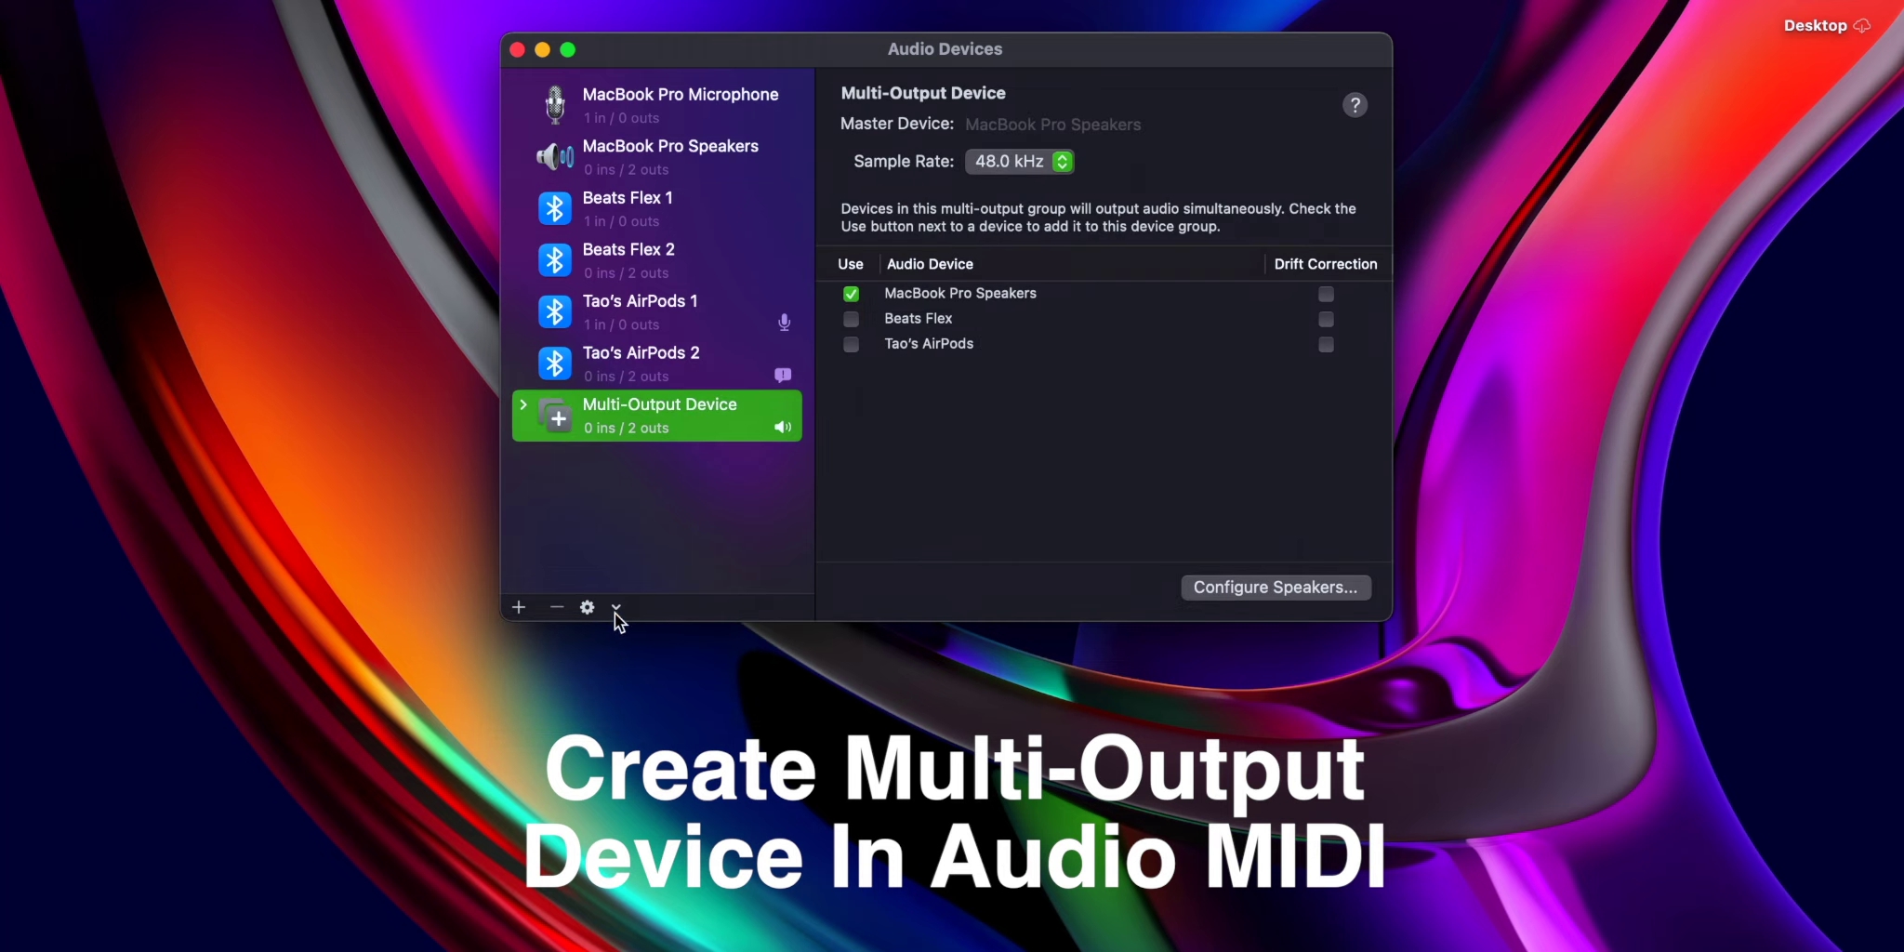
{"action": "left_click", "coordinate": [851, 320]}
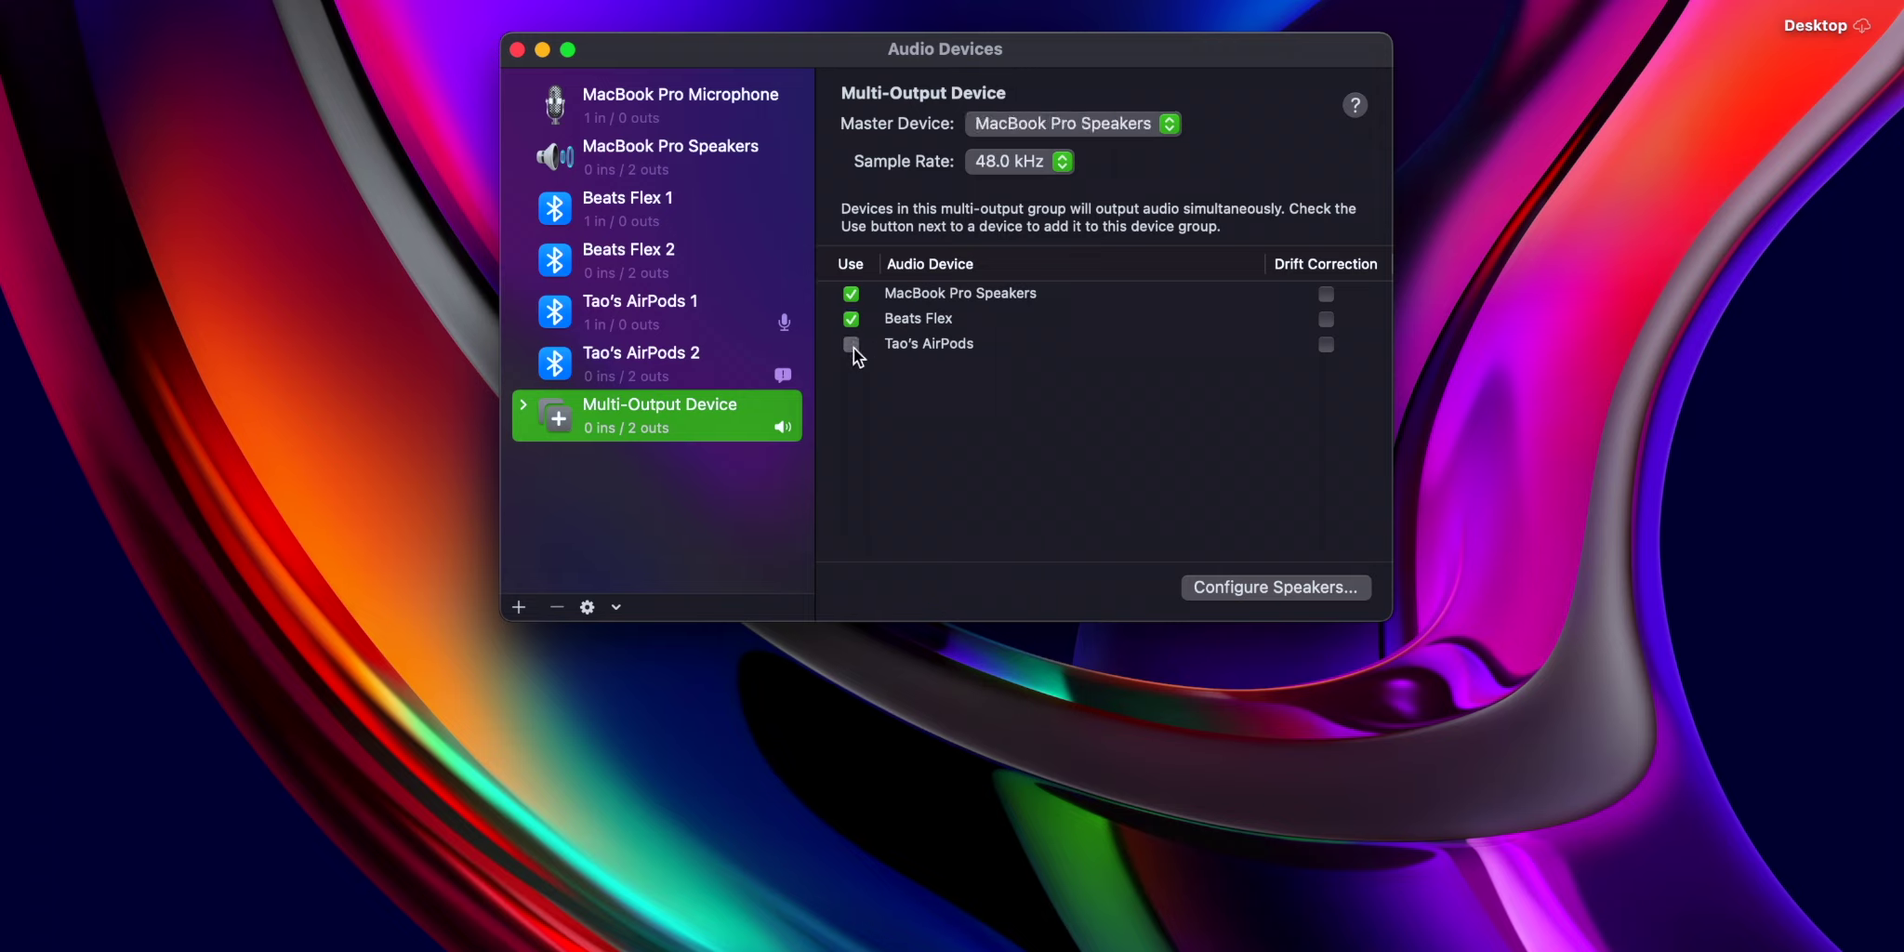
{"action": "left_click", "coordinate": [851, 296]}
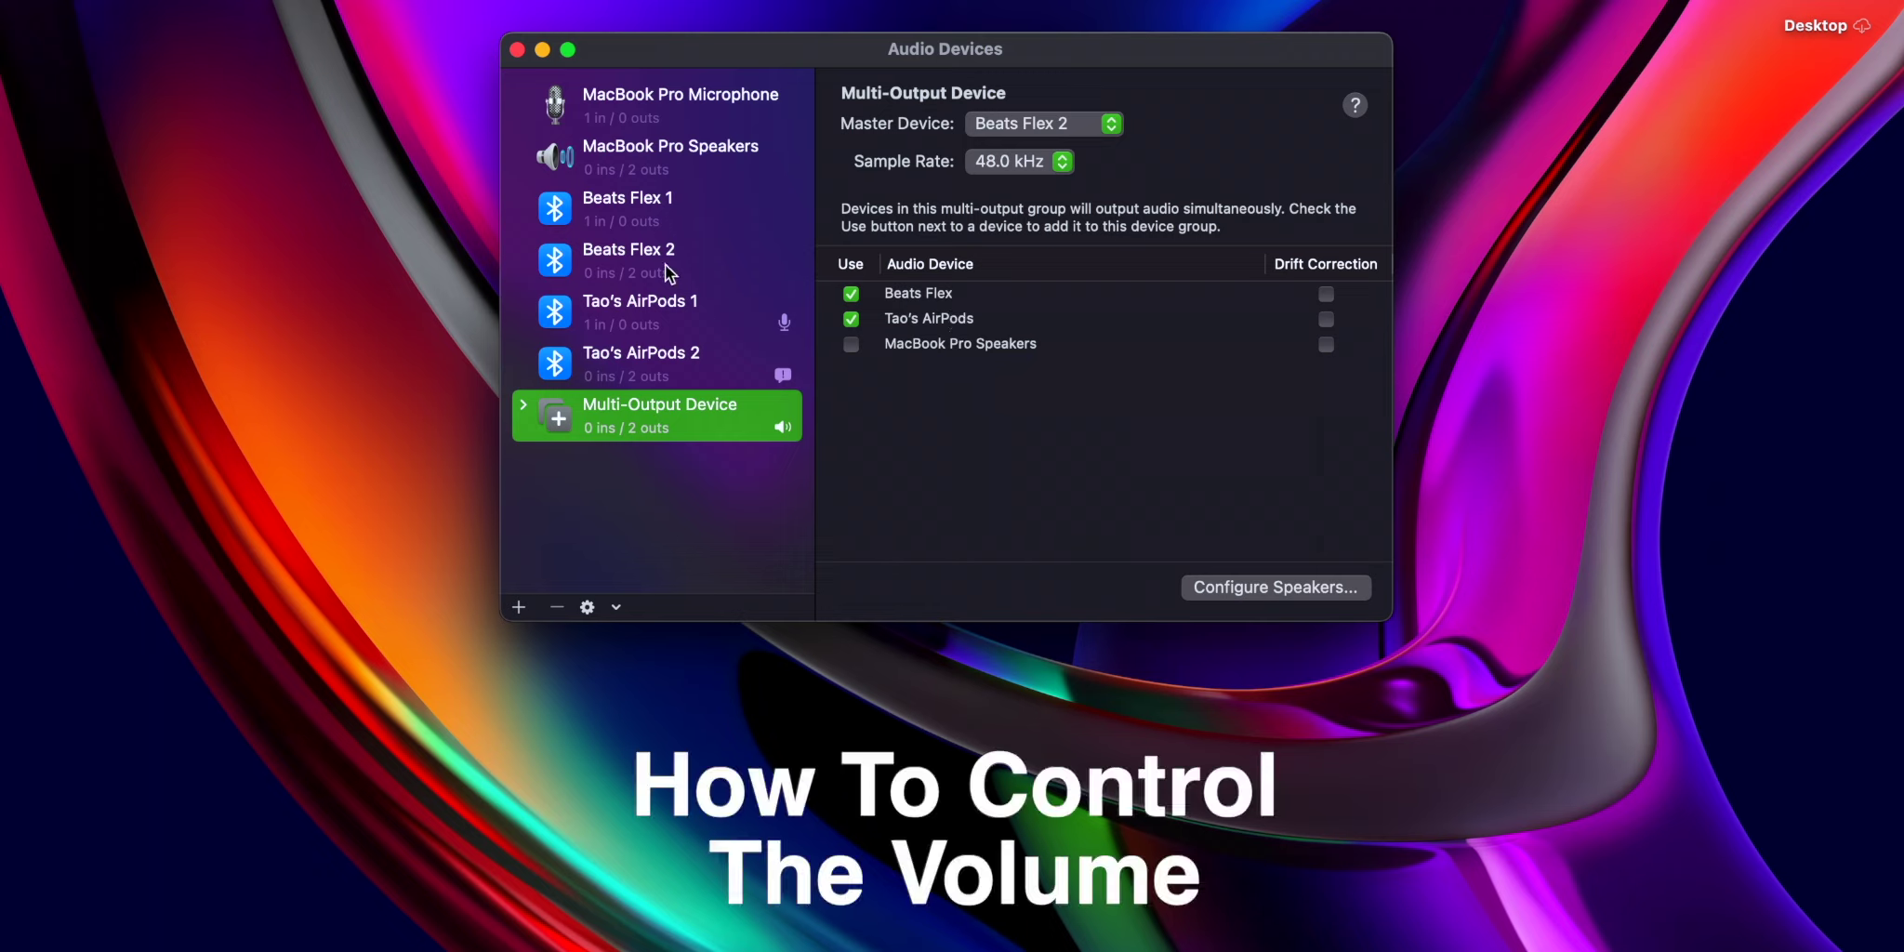
Select Beats Flex 2 and nudge its channel 1 output volume slider
{"action": "key", "text": "XF86AudioRaiseVolume"}
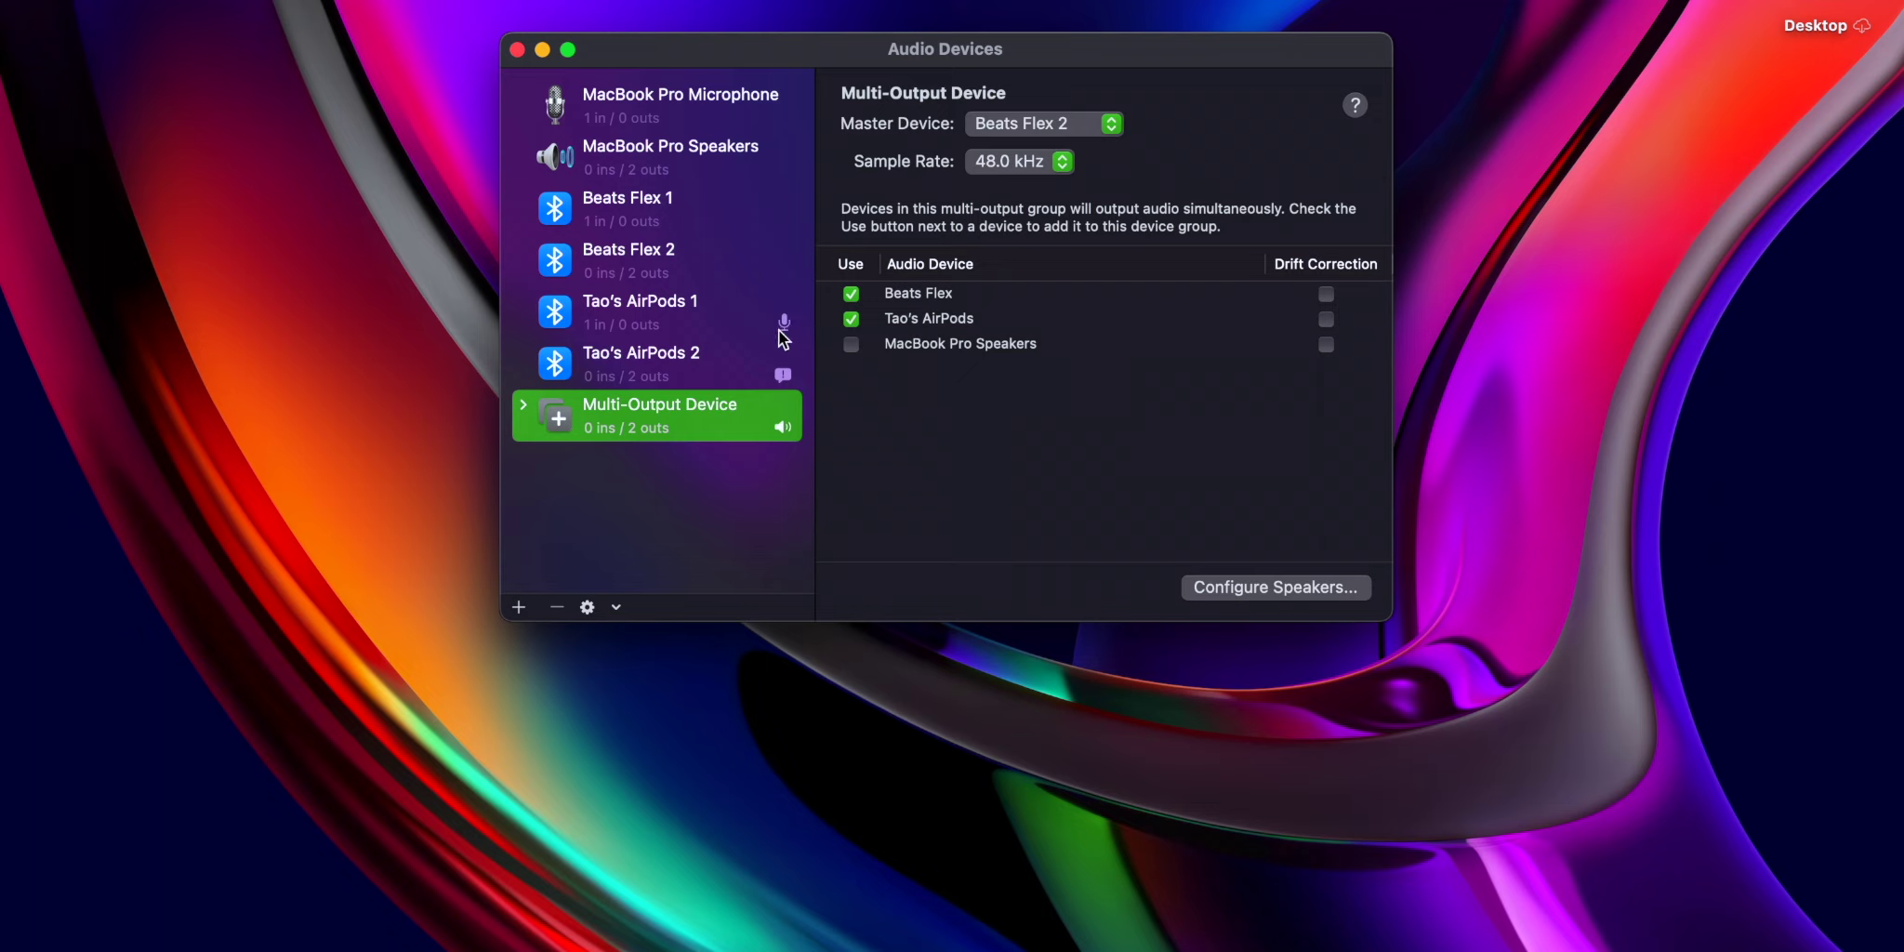
{"action": "left_click", "coordinate": [662, 262]}
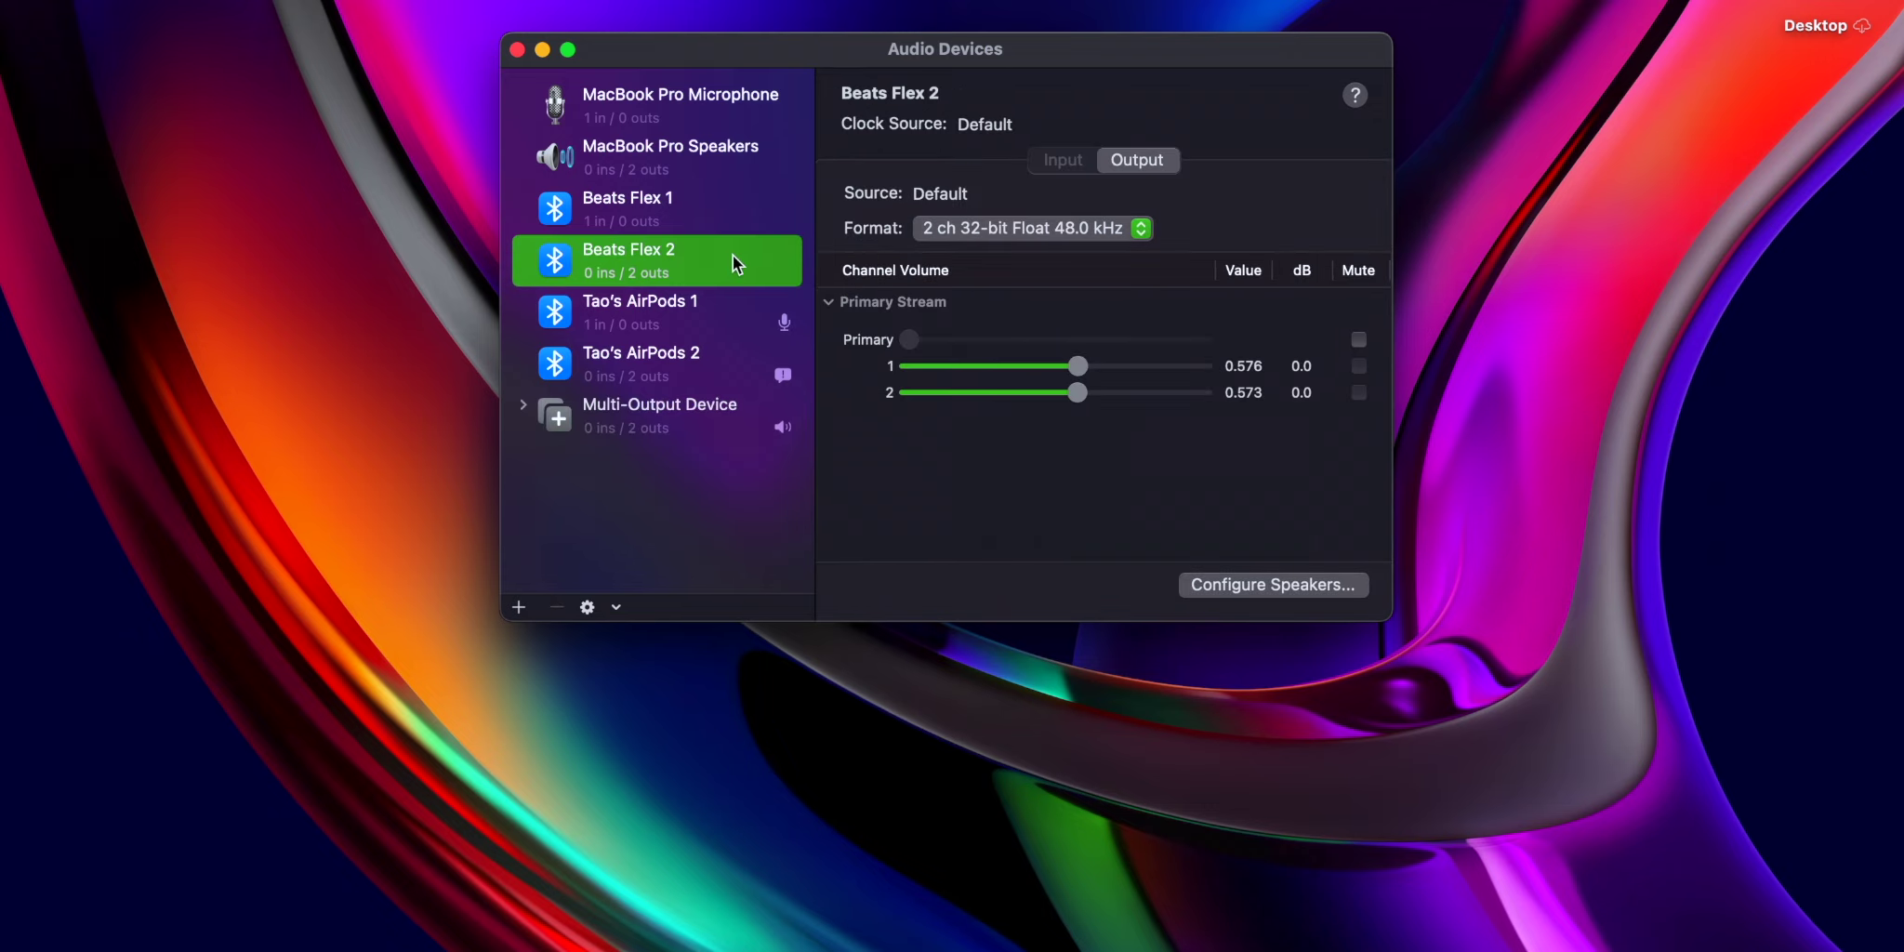
{"action": "mouse_move", "coordinate": [1083, 368]}
{"action": "left_mouse_down"}
{"action": "mouse_move", "coordinate": [1104, 368]}
{"action": "mouse_move", "coordinate": [1072, 363]}
{"action": "left_mouse_up"}
In Safari, raise the YouTube Crab Rave video's volume to full
{"action": "mouse_move", "coordinate": [489, 916]}
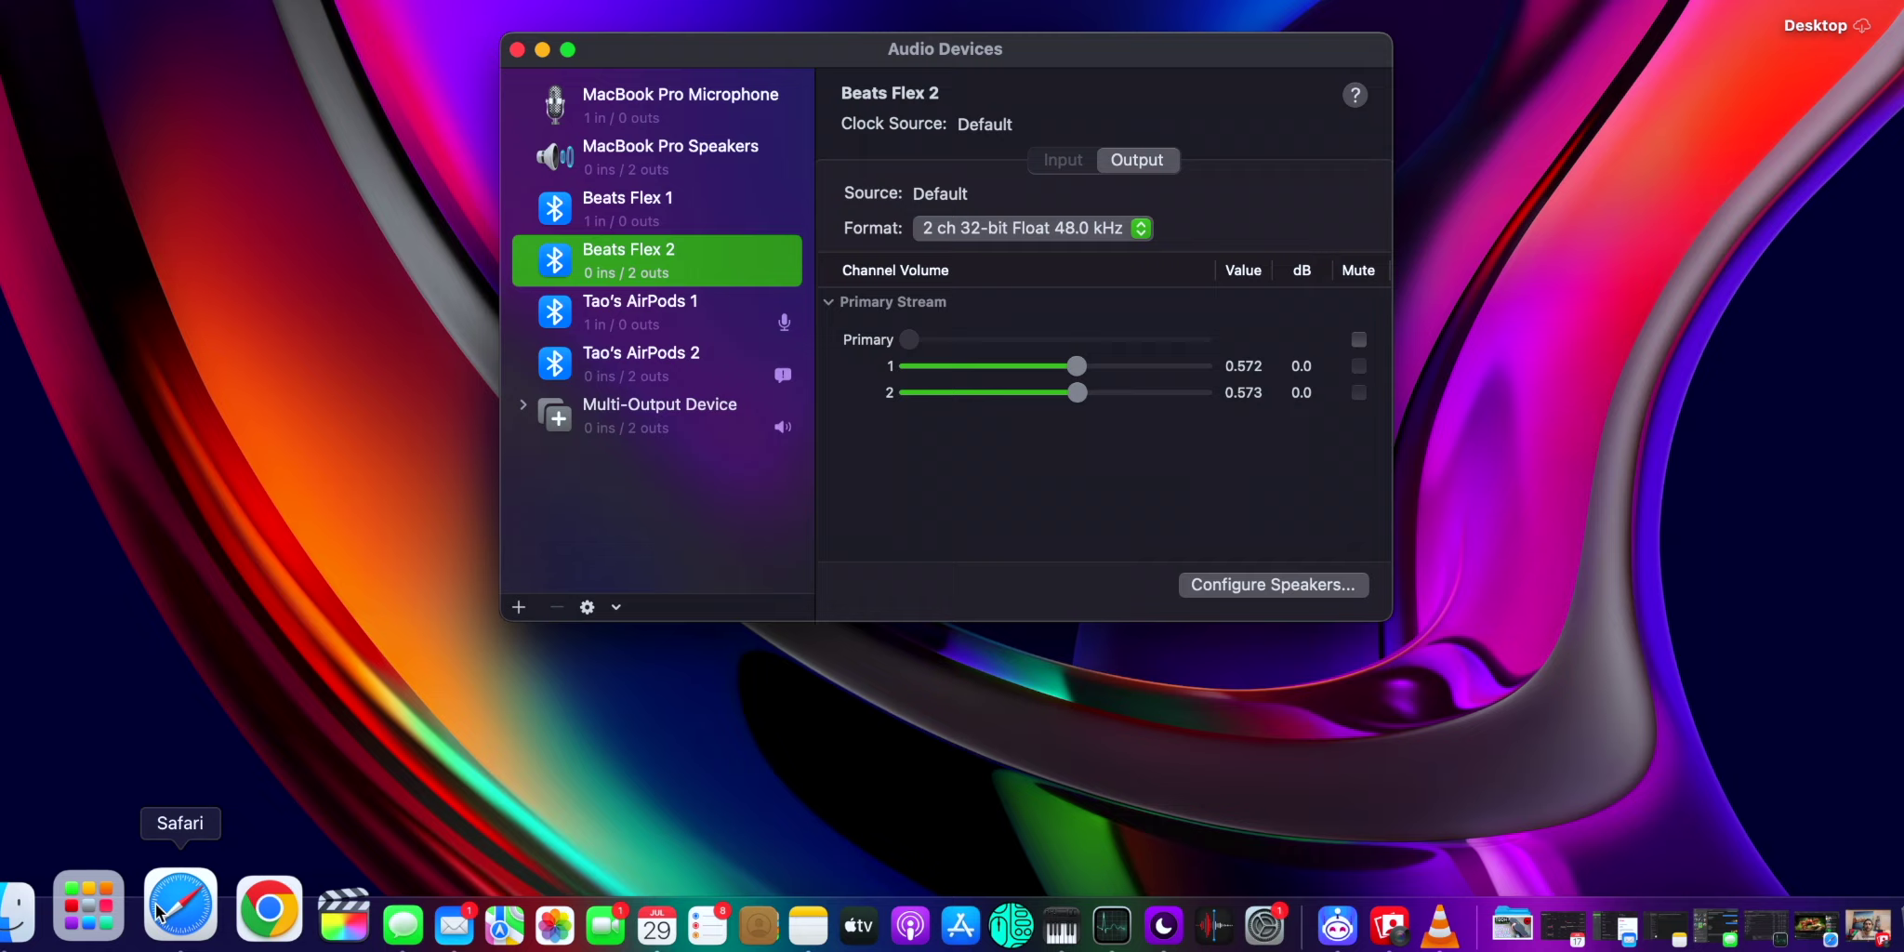
{"action": "left_click", "coordinate": [163, 909]}
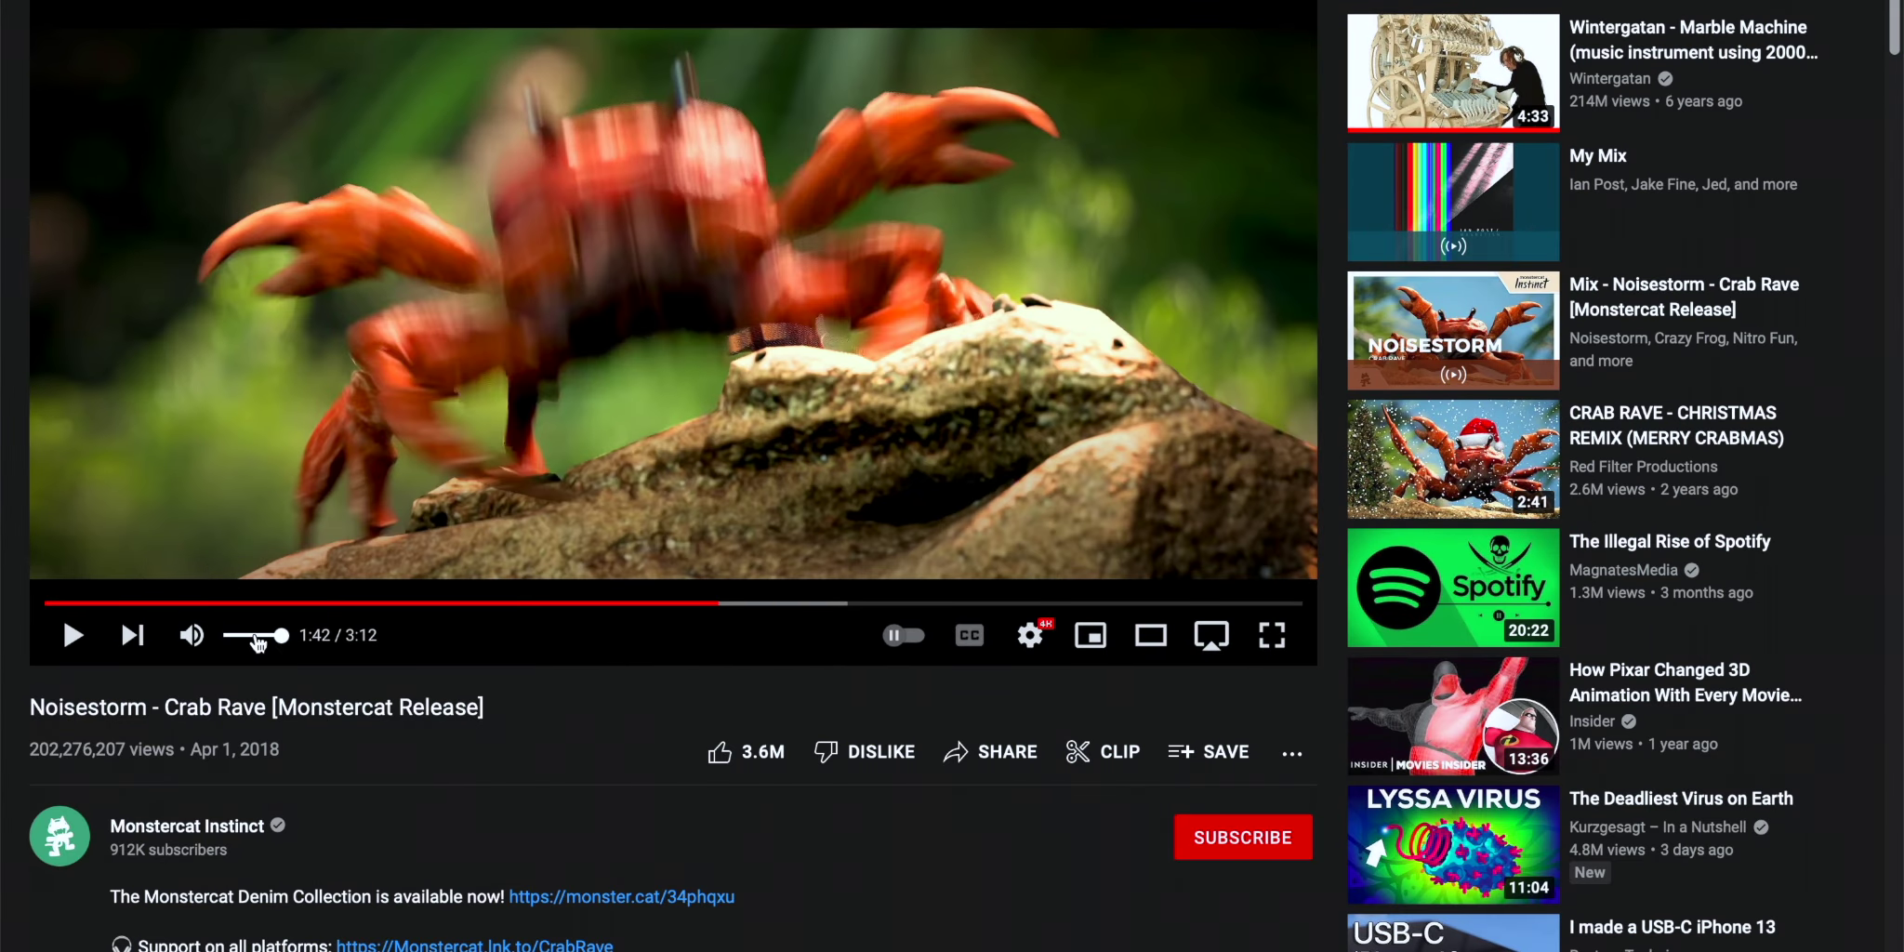
{"action": "left_click", "coordinate": [265, 636]}
{"action": "left_click_drag", "start_coordinate": [265, 636], "coordinate": [316, 636]}
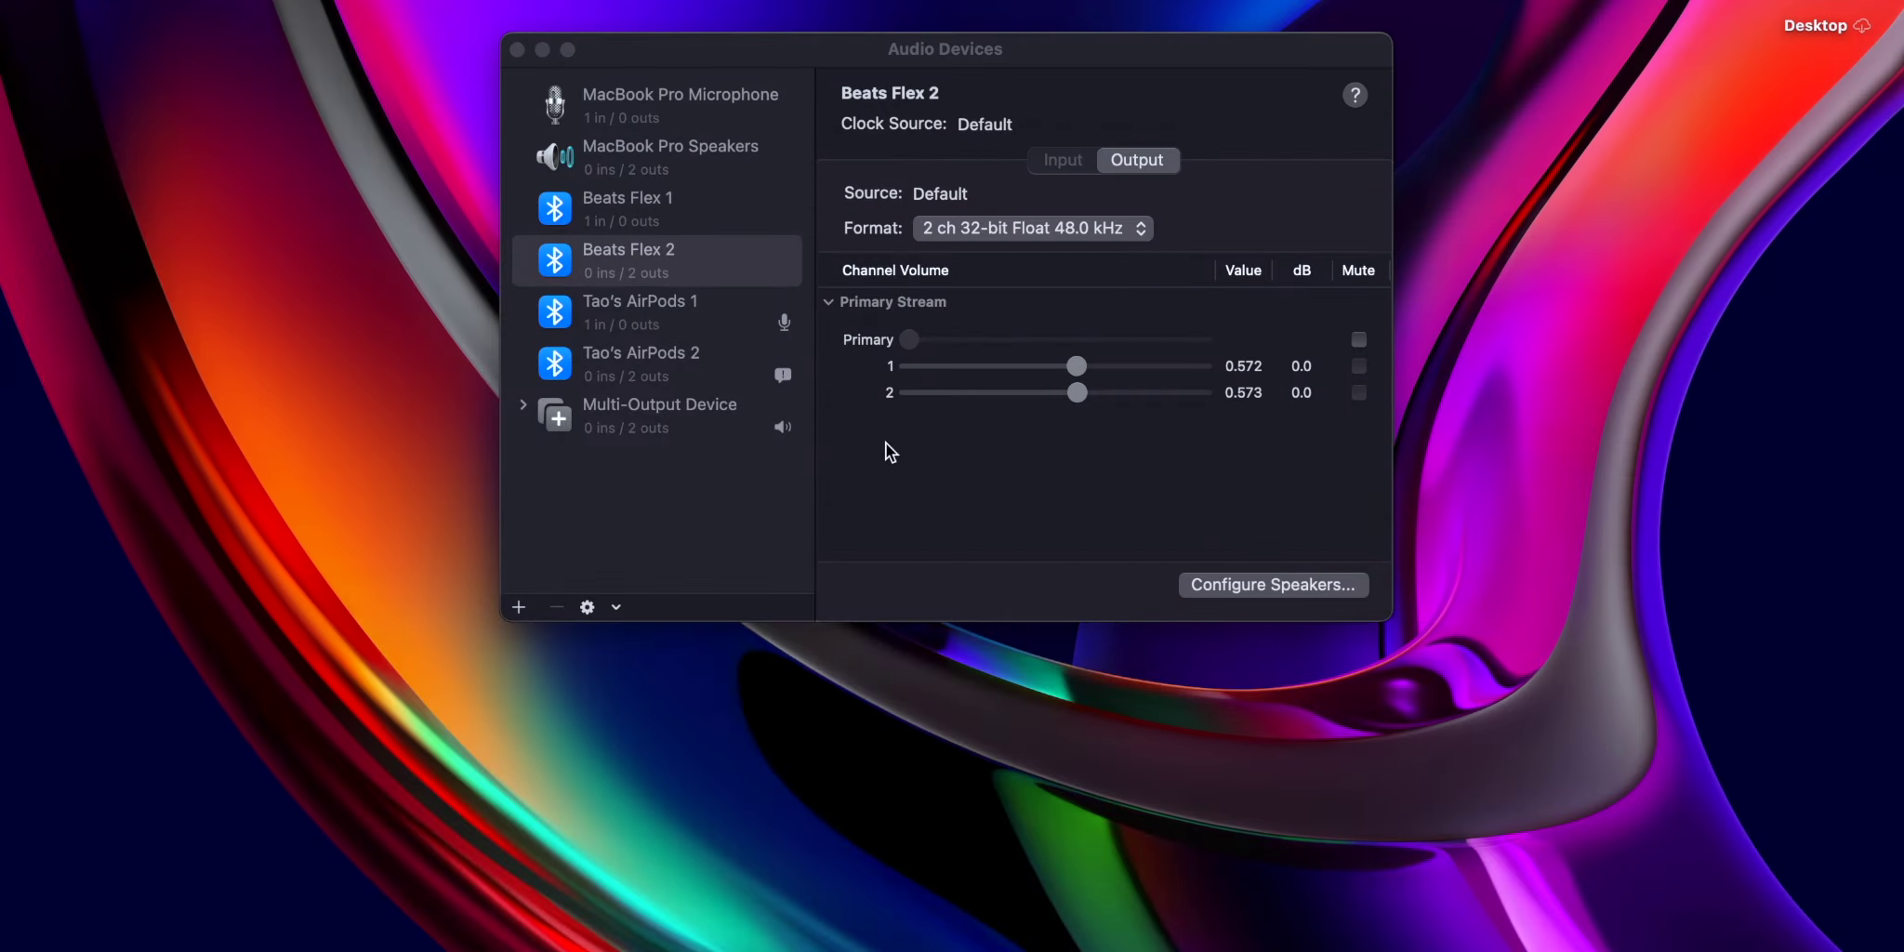
Drag both Beats Flex 2 channel volumes to about 0.7, then edit channel 1's value
{"action": "left_click", "coordinate": [835, 404]}
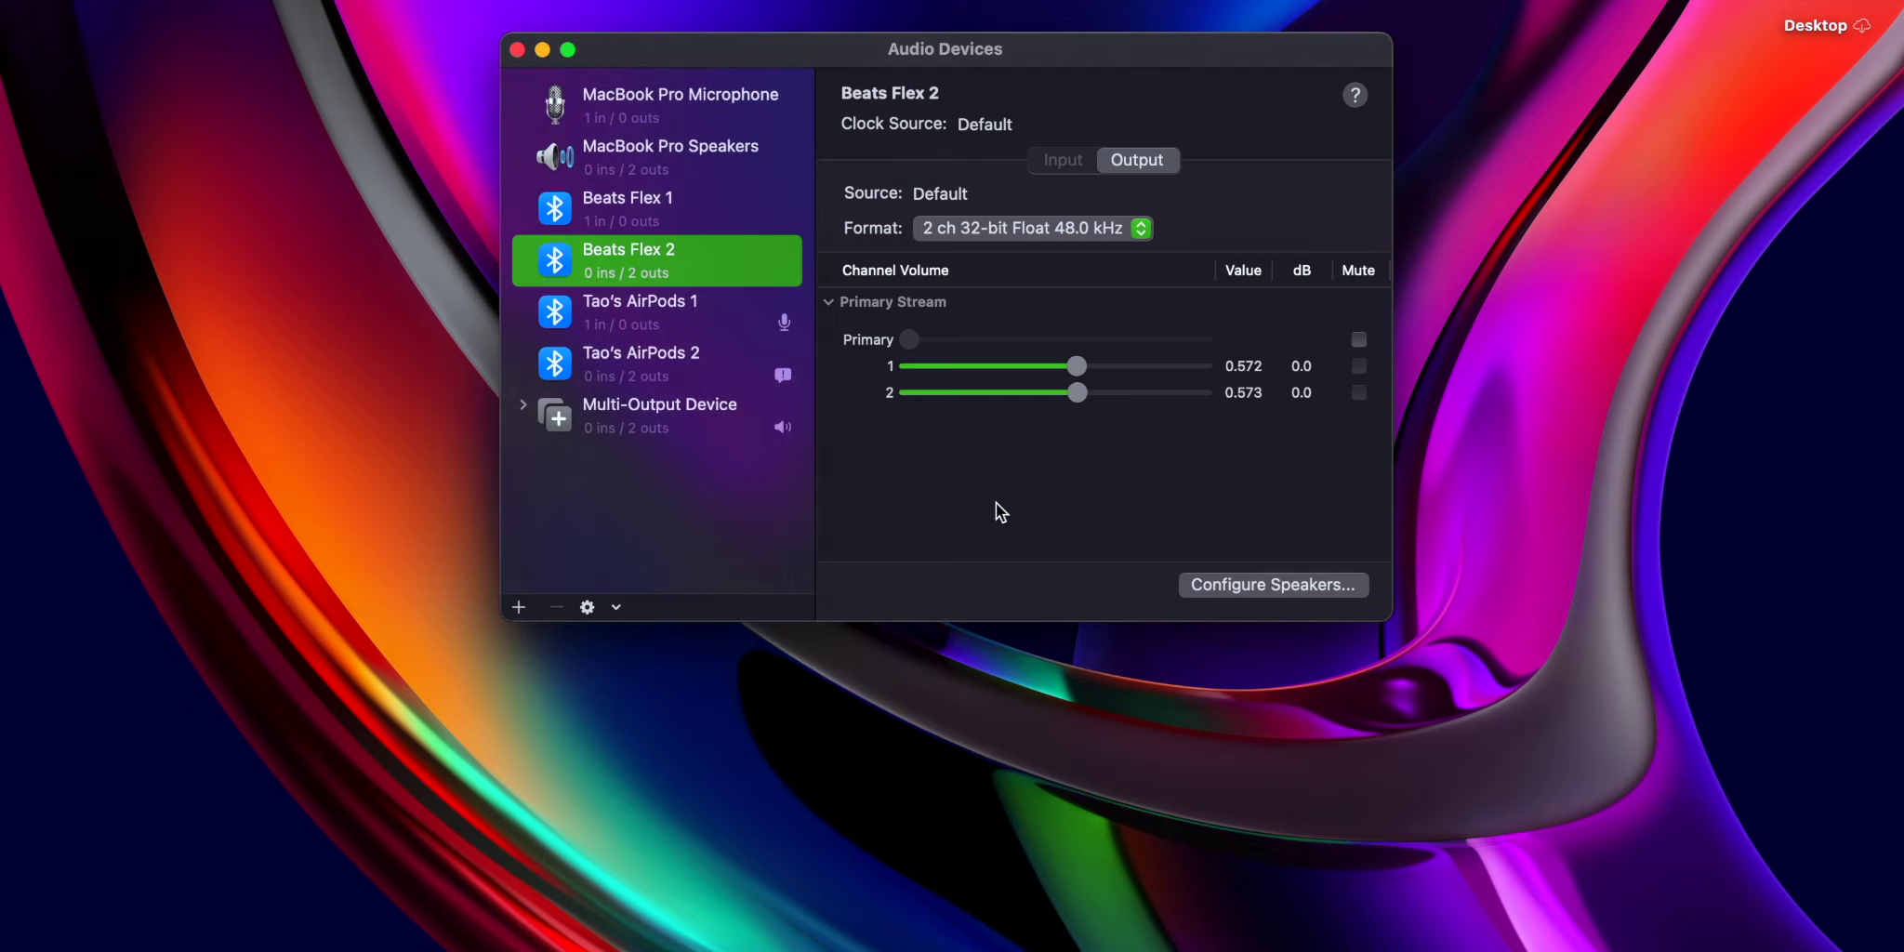
{"action": "left_click_drag", "start_coordinate": [1073, 373], "coordinate": [1123, 362]}
{"action": "left_click_drag", "start_coordinate": [1078, 393], "coordinate": [1114, 392]}
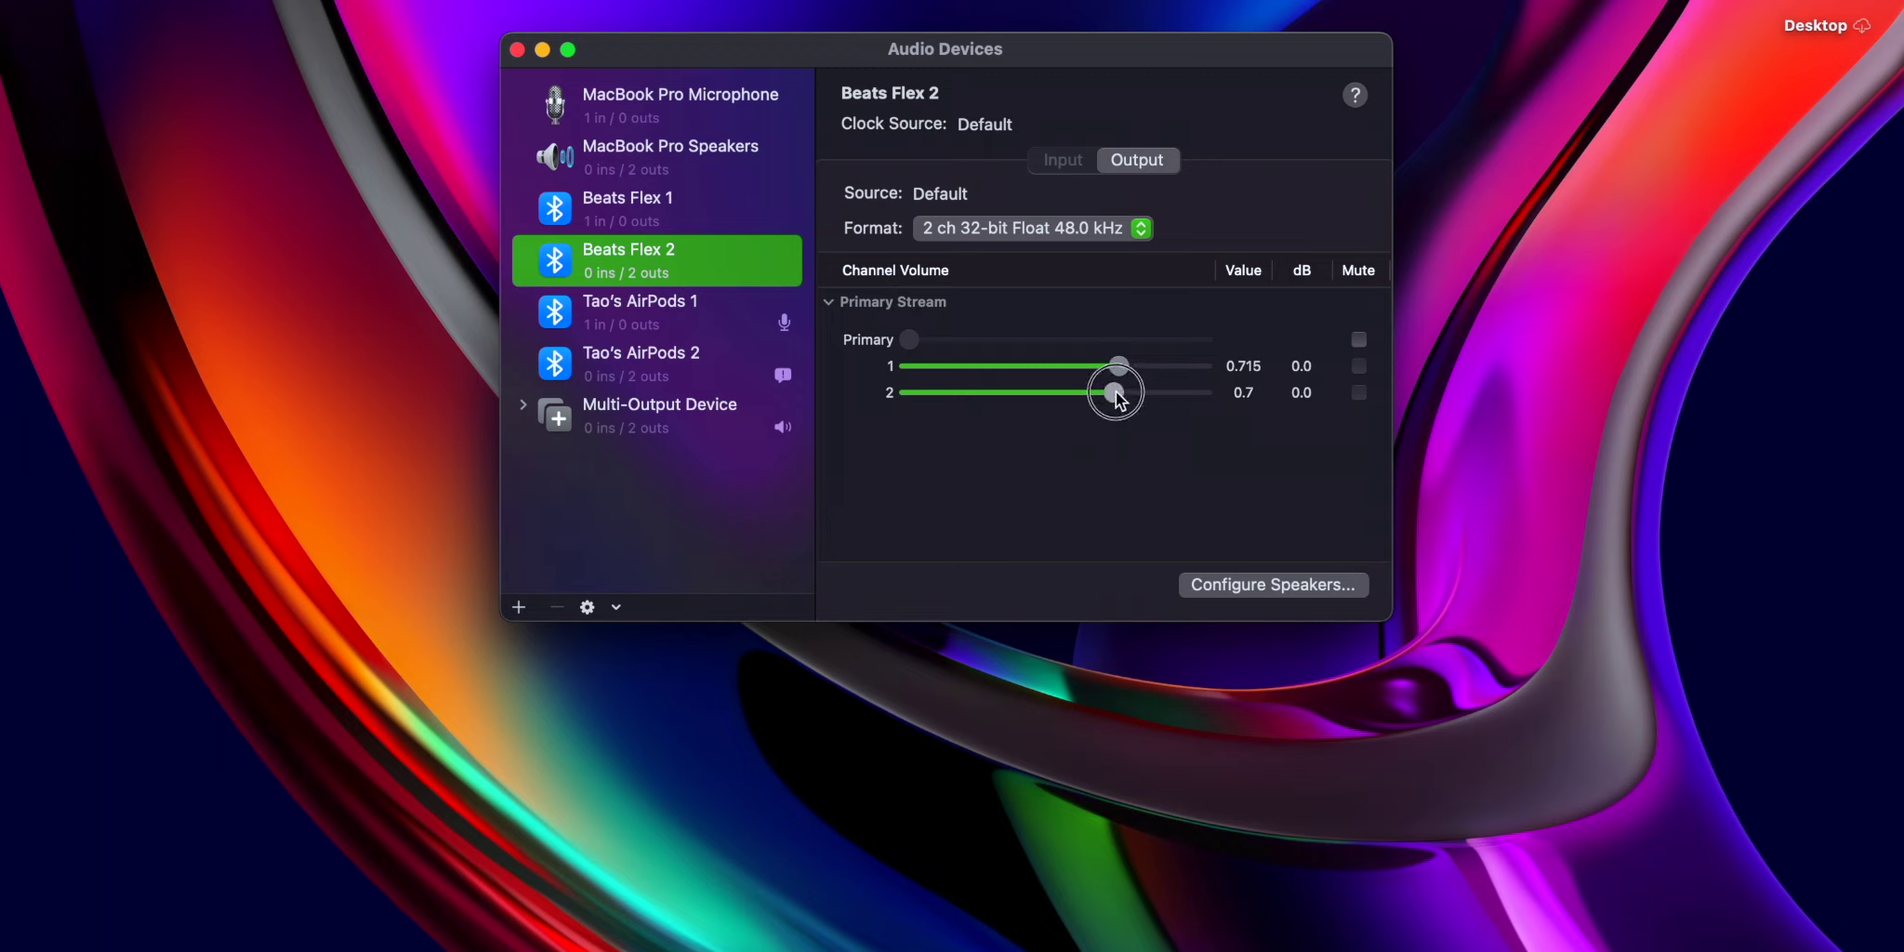
{"action": "left_click", "coordinate": [1247, 366]}
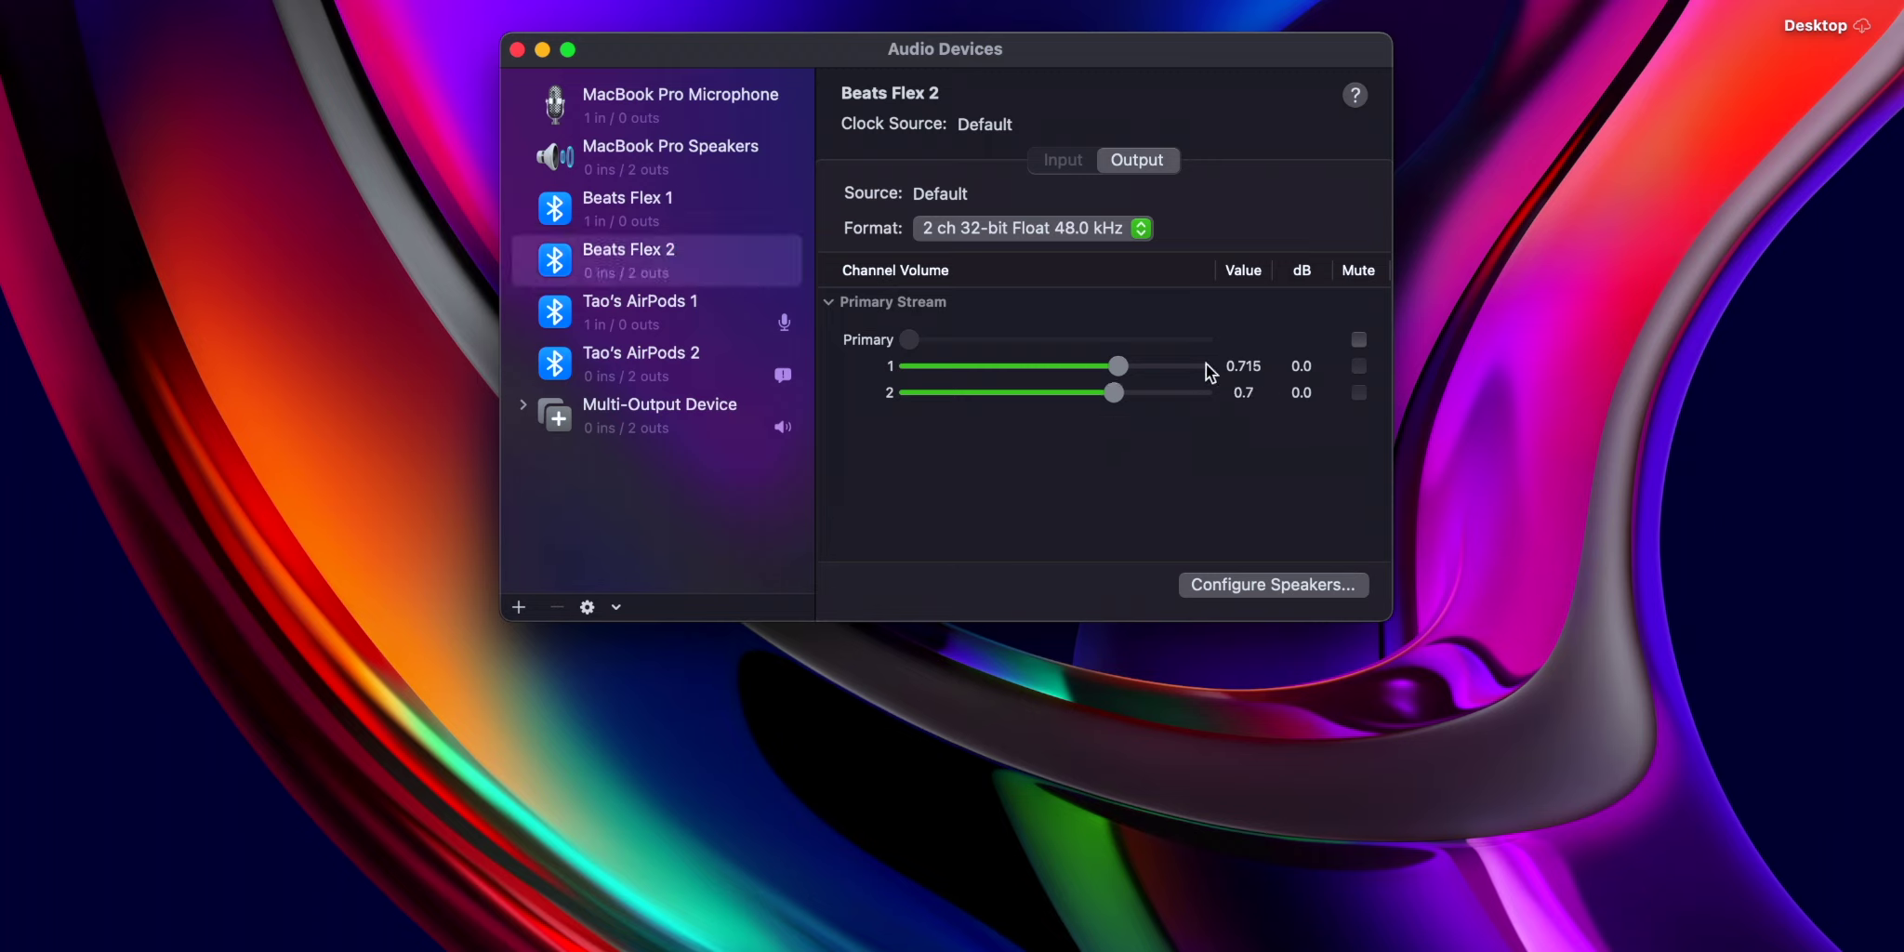
{"action": "double_click", "coordinate": [1249, 364]}
{"action": "type", "text": "8"}
{"action": "key", "text": "Tab"}
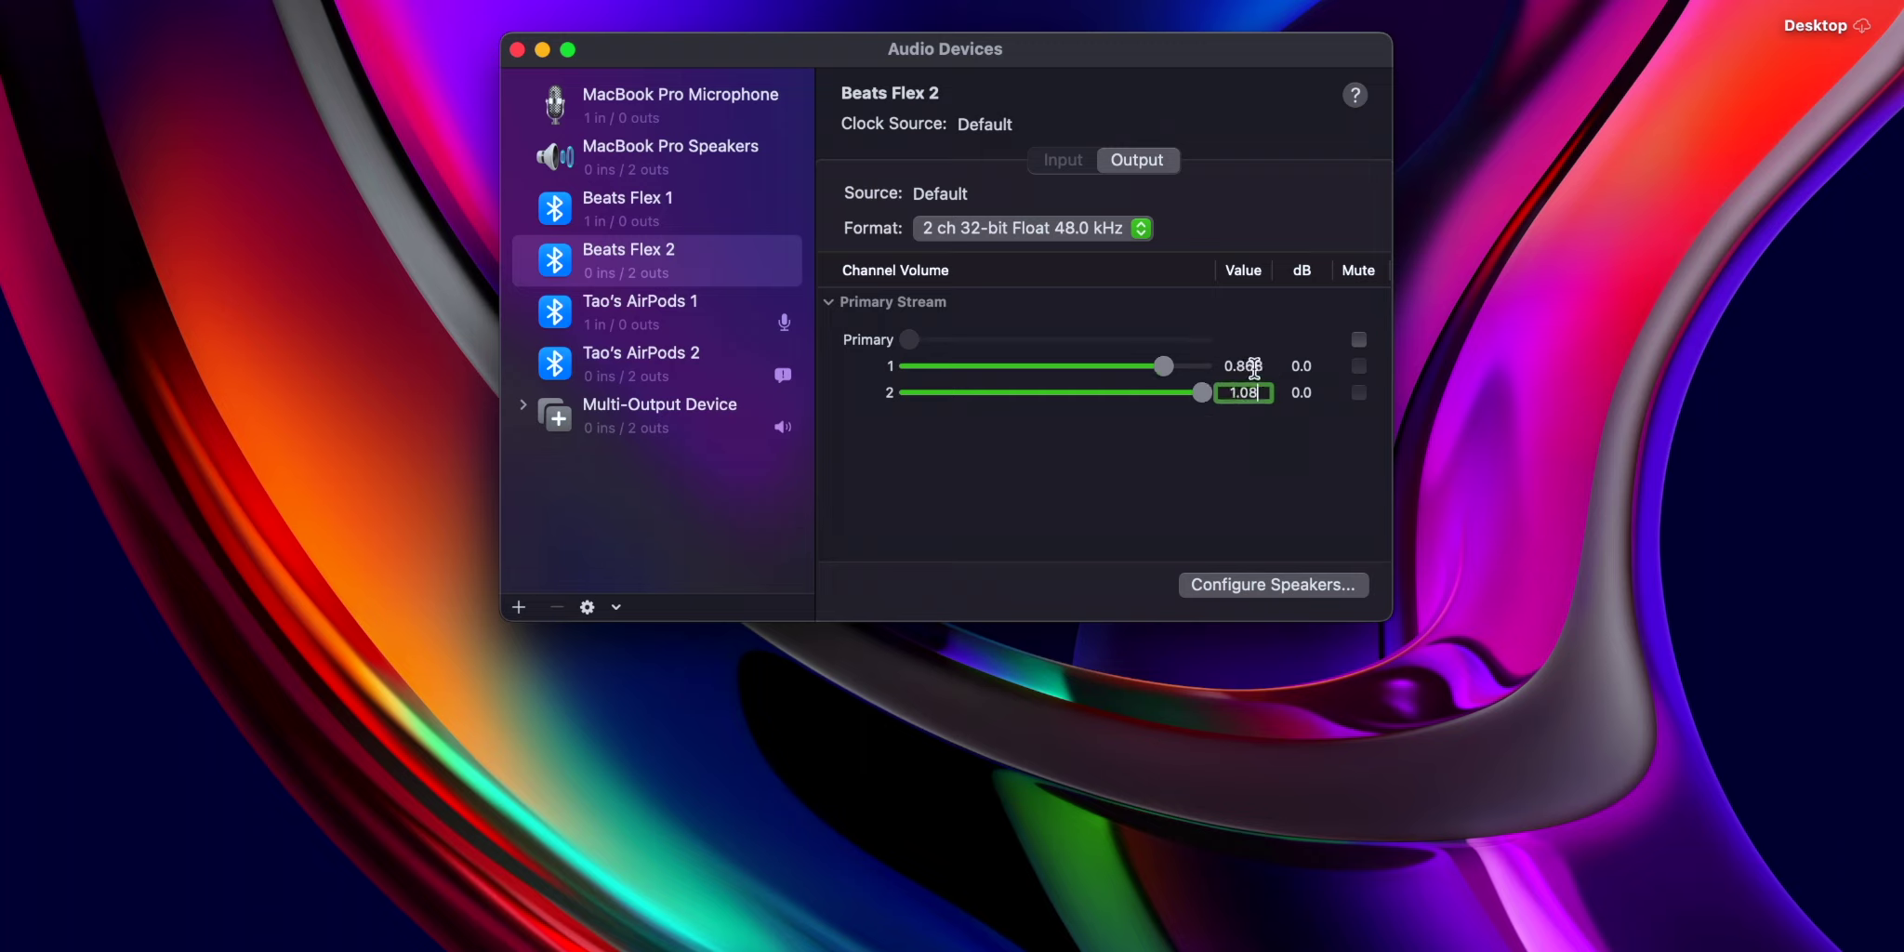
Enter 0.8 for both channels, then drag them down to about 0.67
{"action": "left_click_drag", "start_coordinate": [1205, 393], "coordinate": [1162, 392]}
{"action": "type", "text": "8"}
{"action": "key", "text": "BackSpace"}
{"action": "type", "text": ".8"}
{"action": "left_click", "coordinate": [1253, 367]}
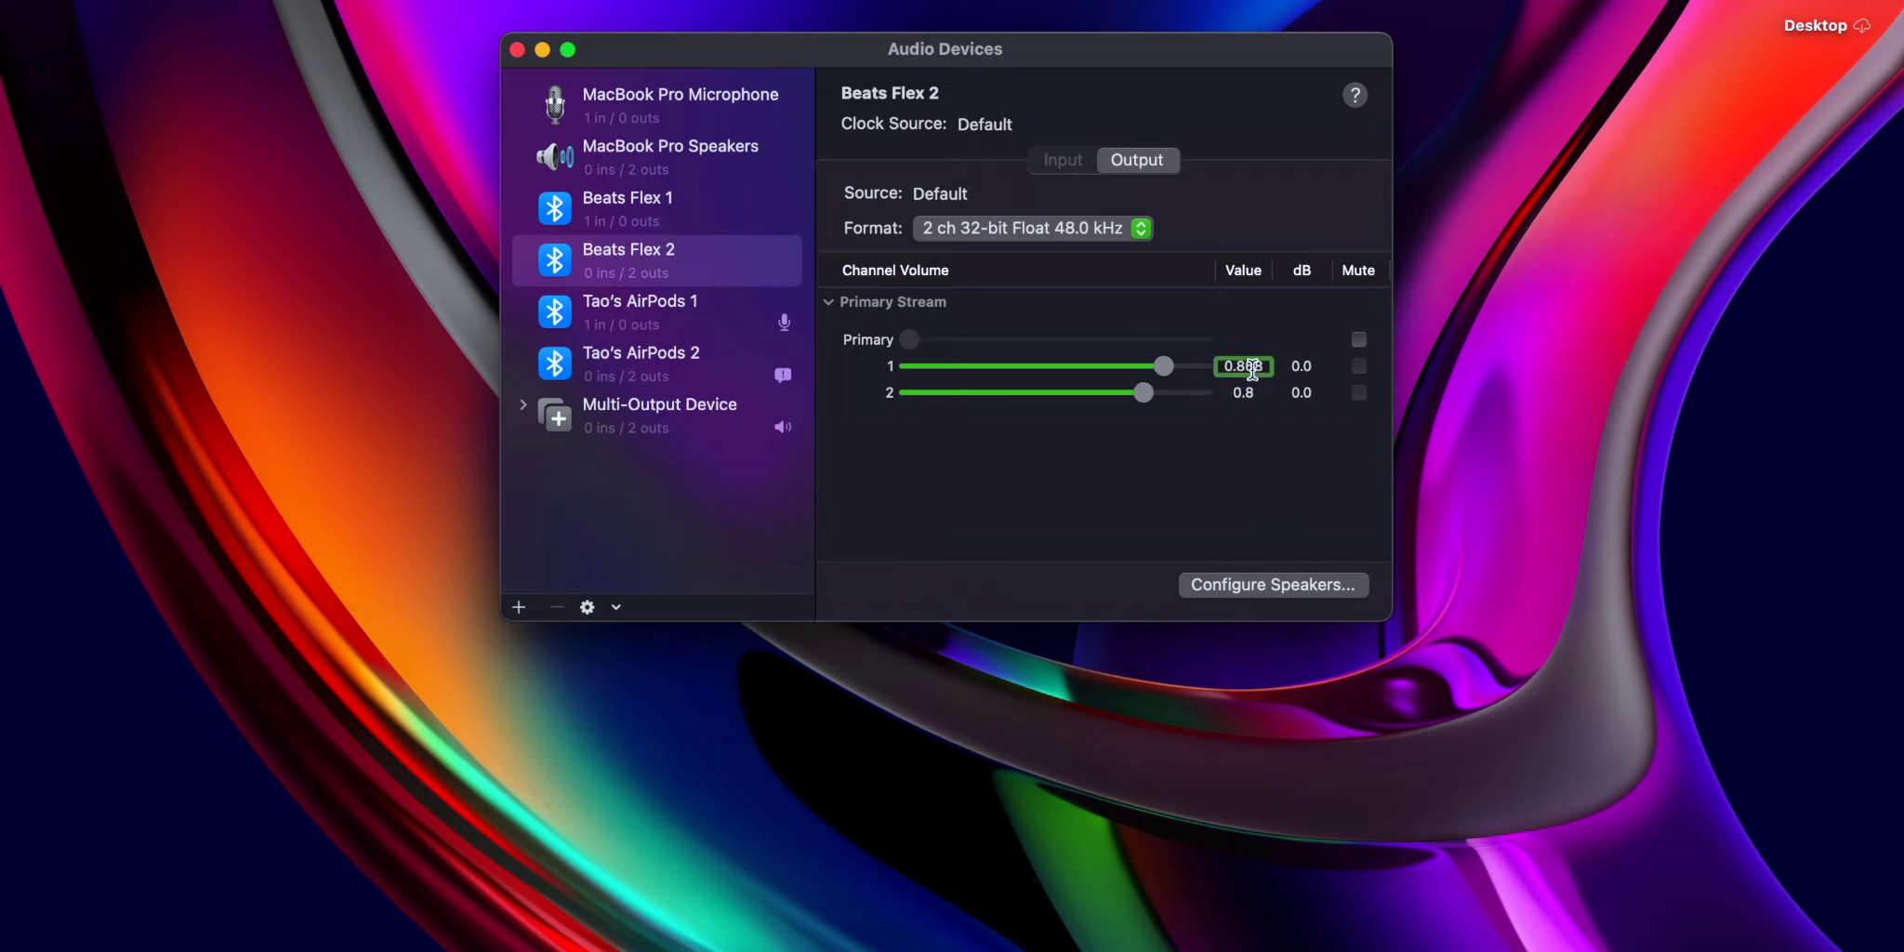
{"action": "type", "text": ".8"}
{"action": "key", "text": "super+a"}
{"action": "type", "text": ".8"}
{"action": "key", "text": "Return"}
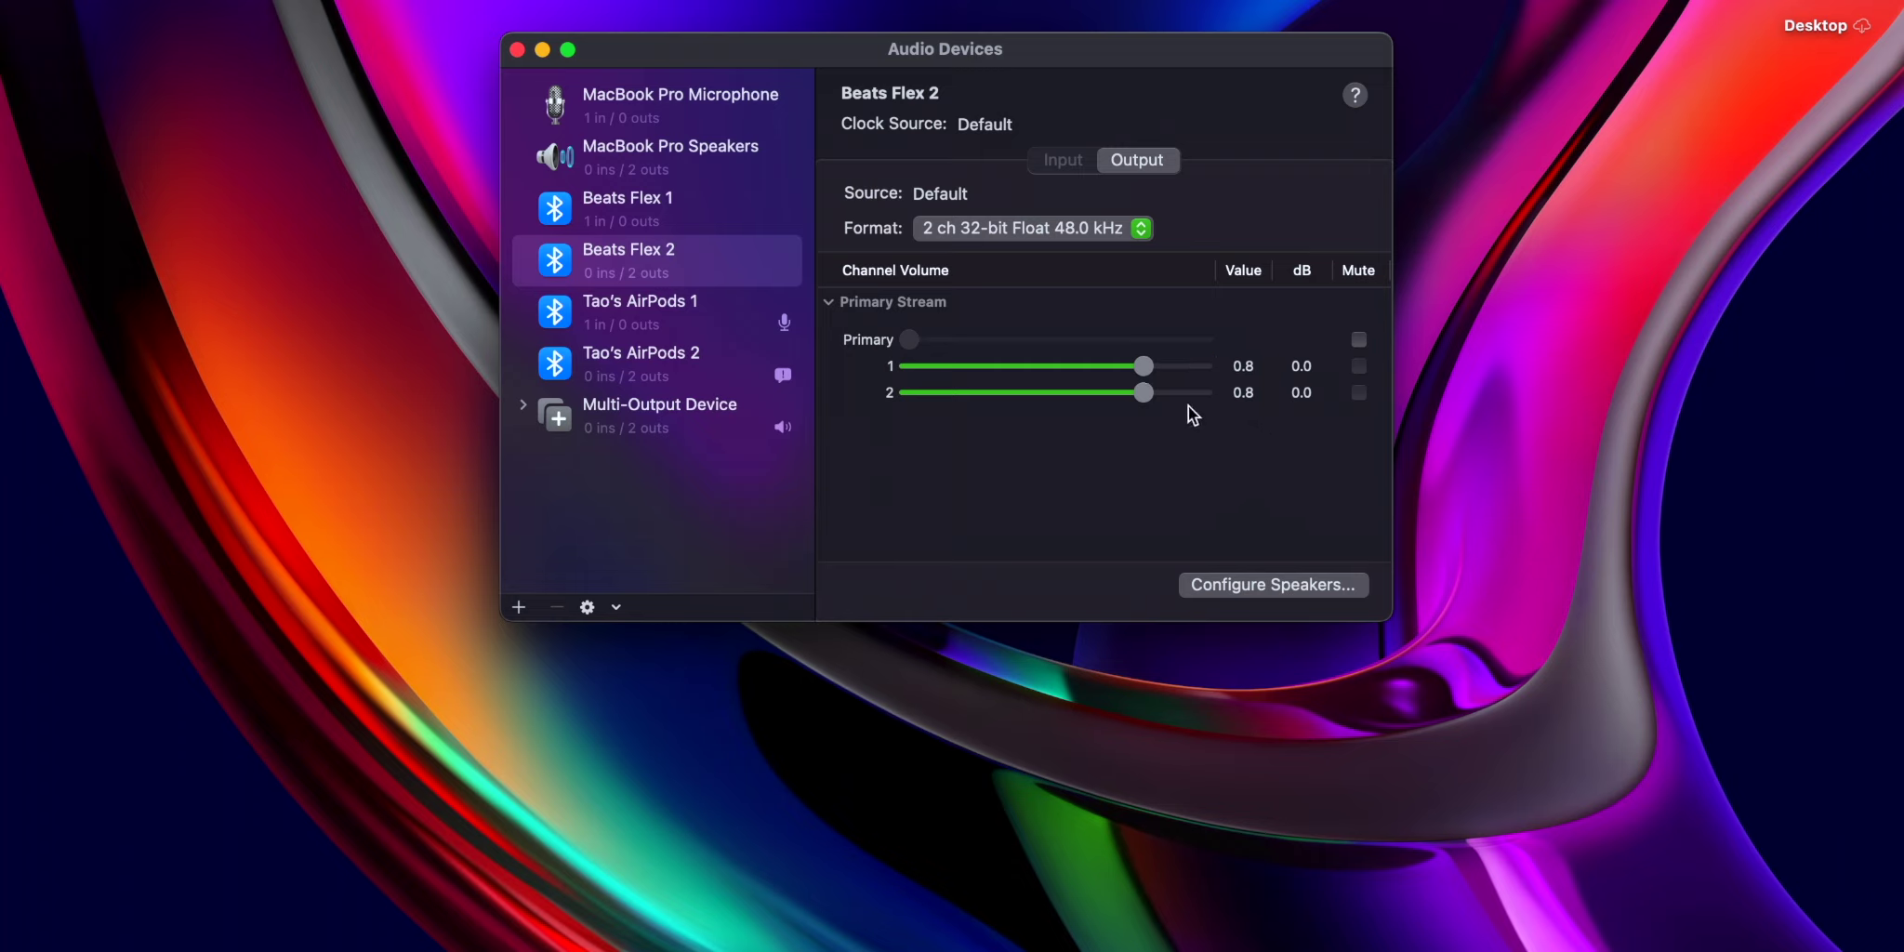
{"action": "left_click_drag", "start_coordinate": [1150, 372], "coordinate": [1105, 395]}
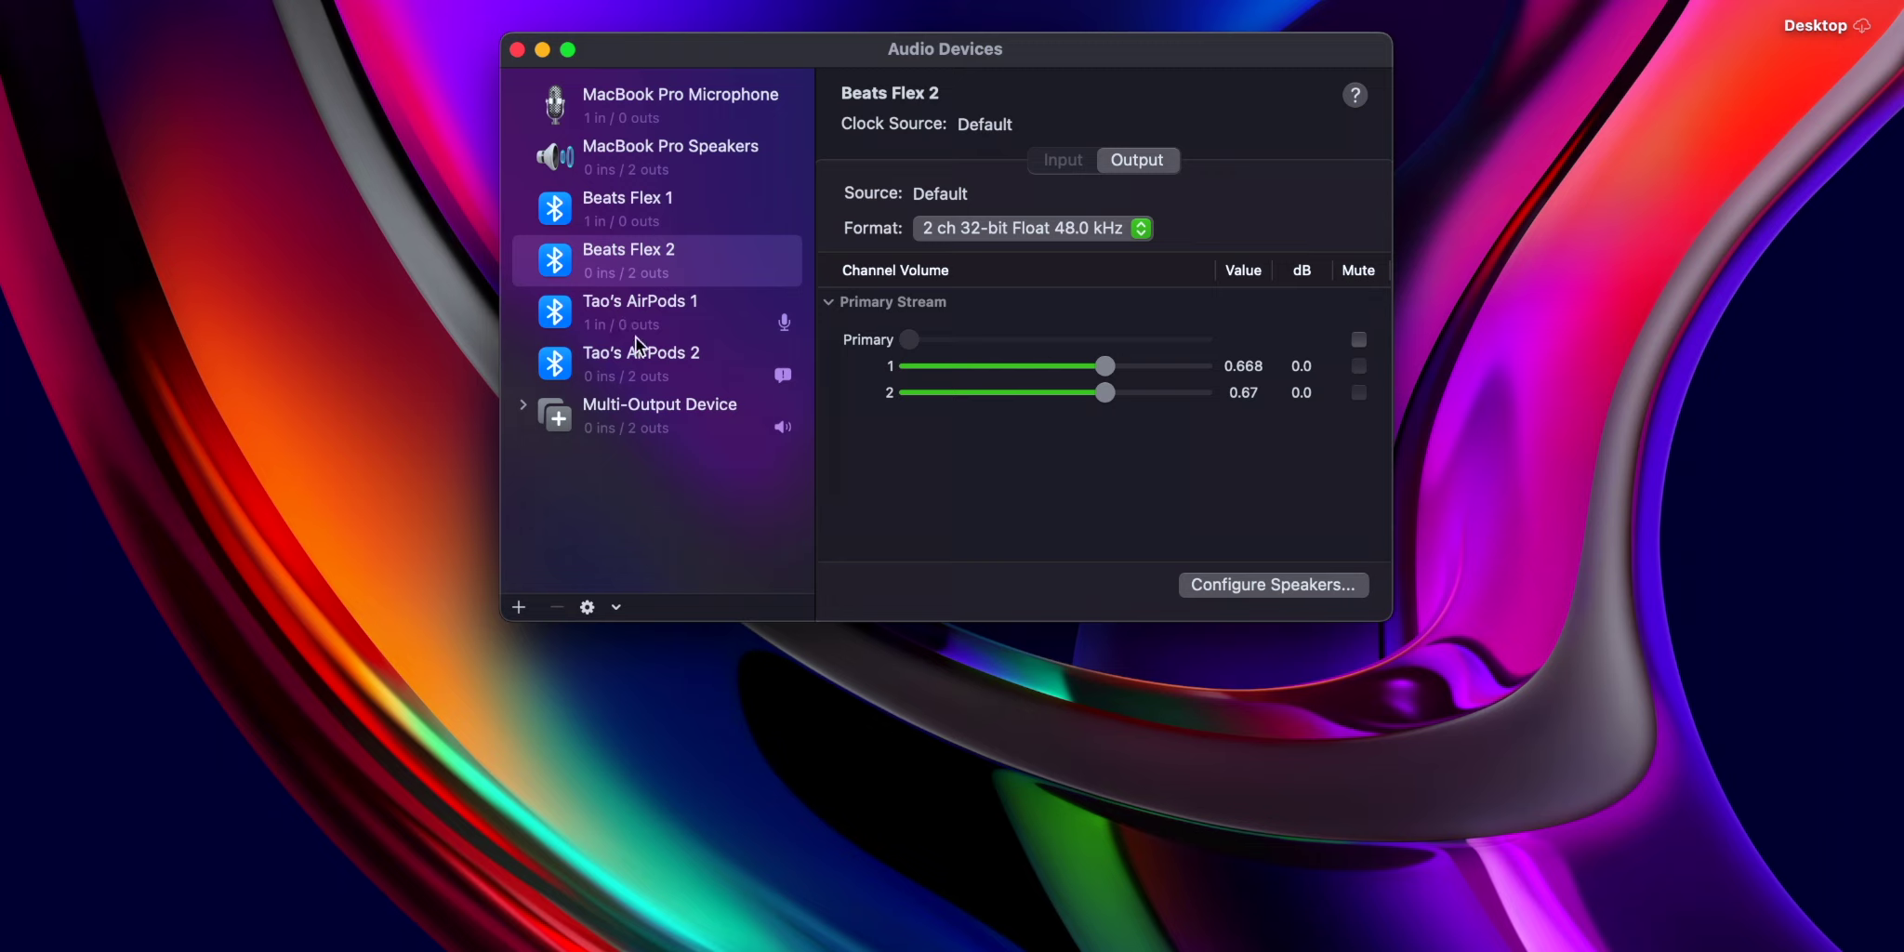
Use MacBook Pro Speakers' right-click menu to make them the sound output device
{"action": "left_click", "coordinate": [654, 412]}
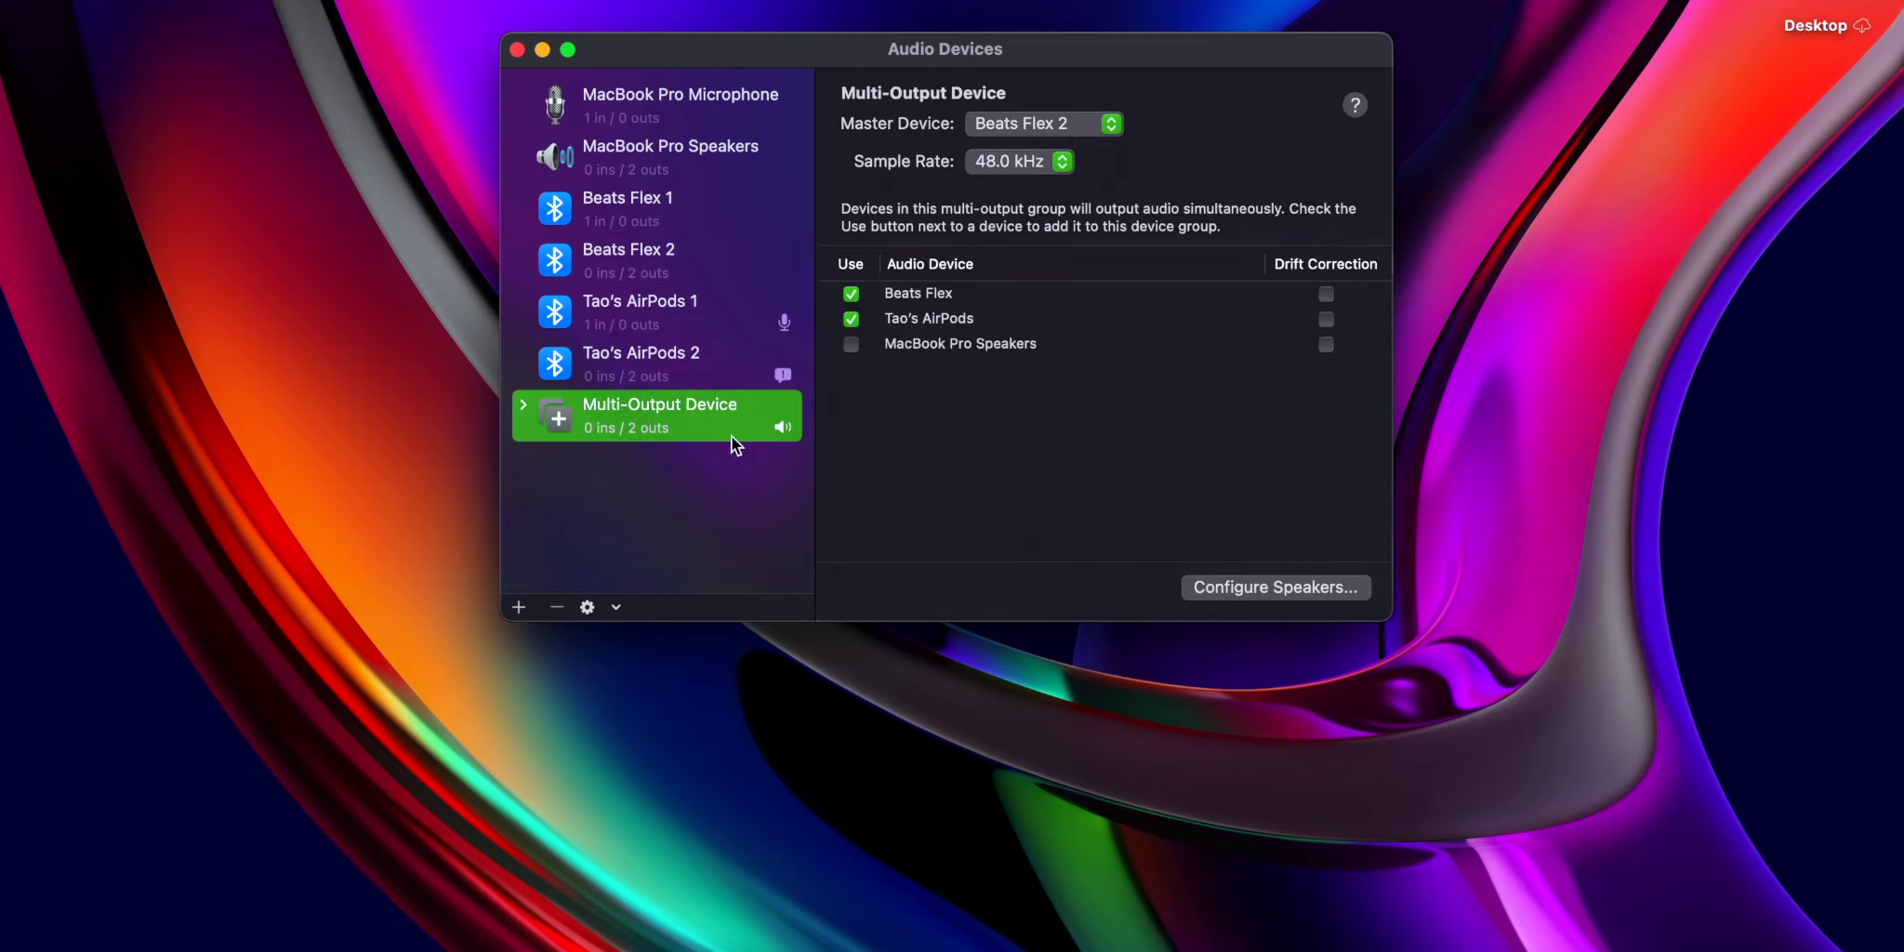
{"action": "right_click", "coordinate": [652, 421]}
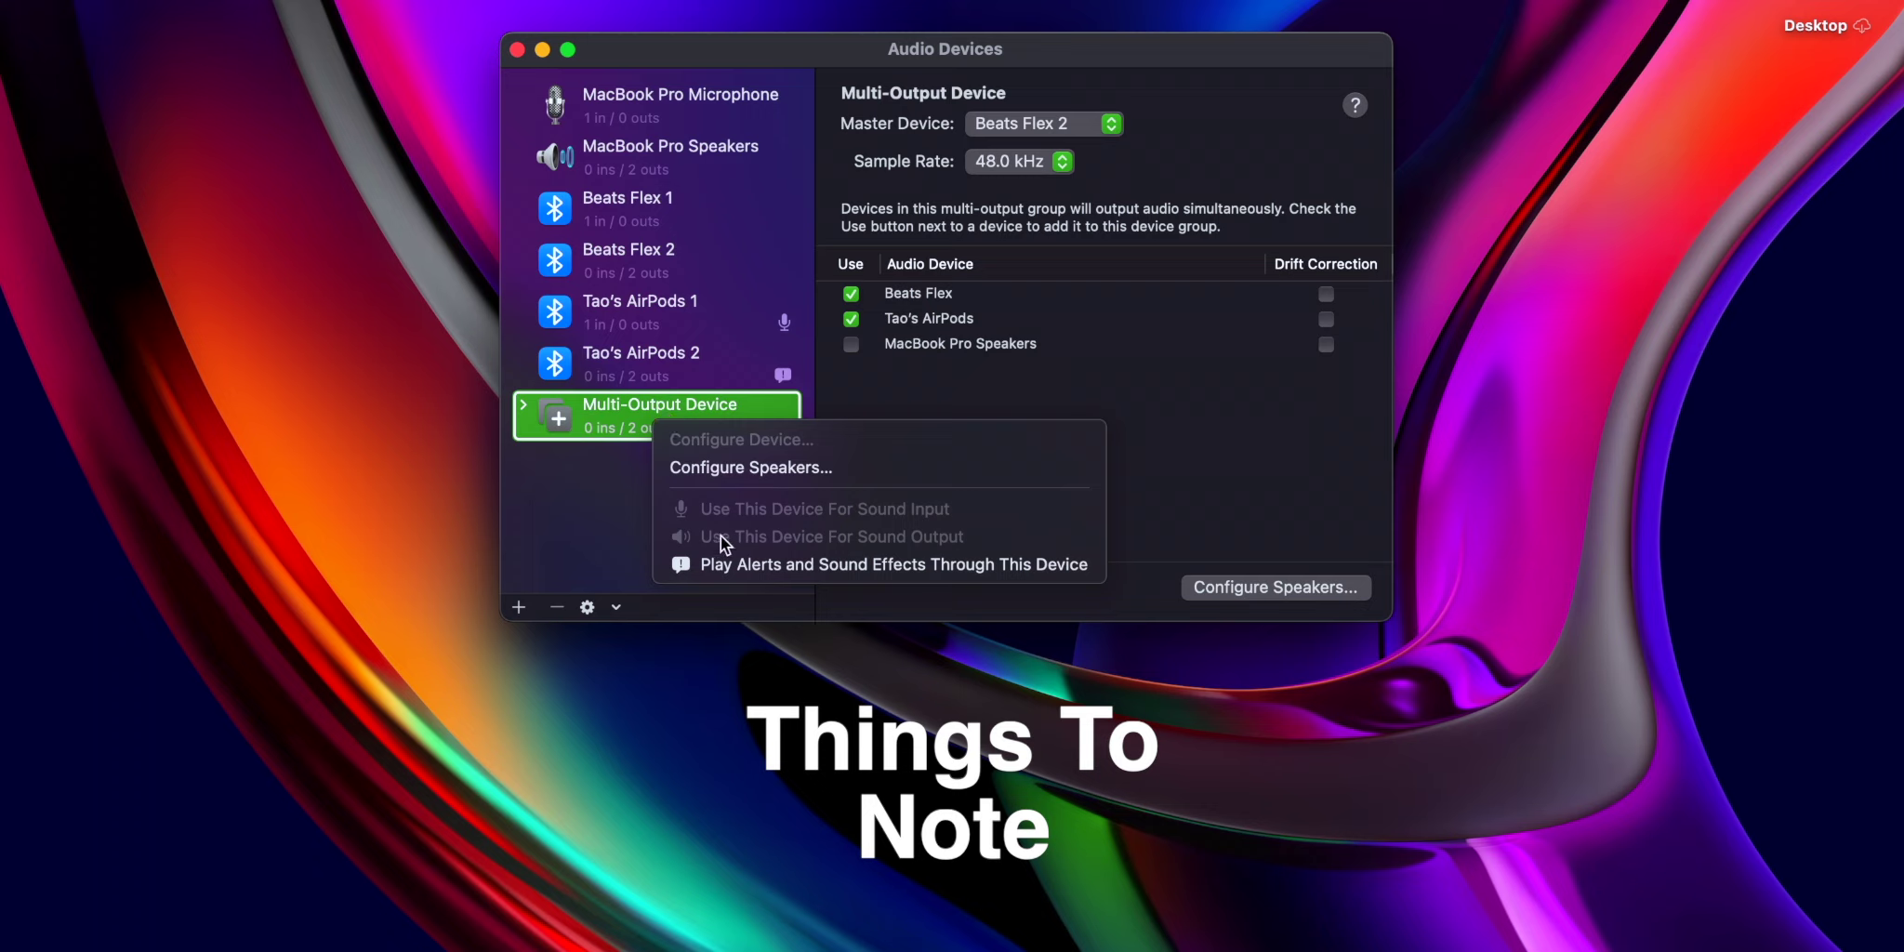
{"action": "left_click", "coordinate": [610, 154]}
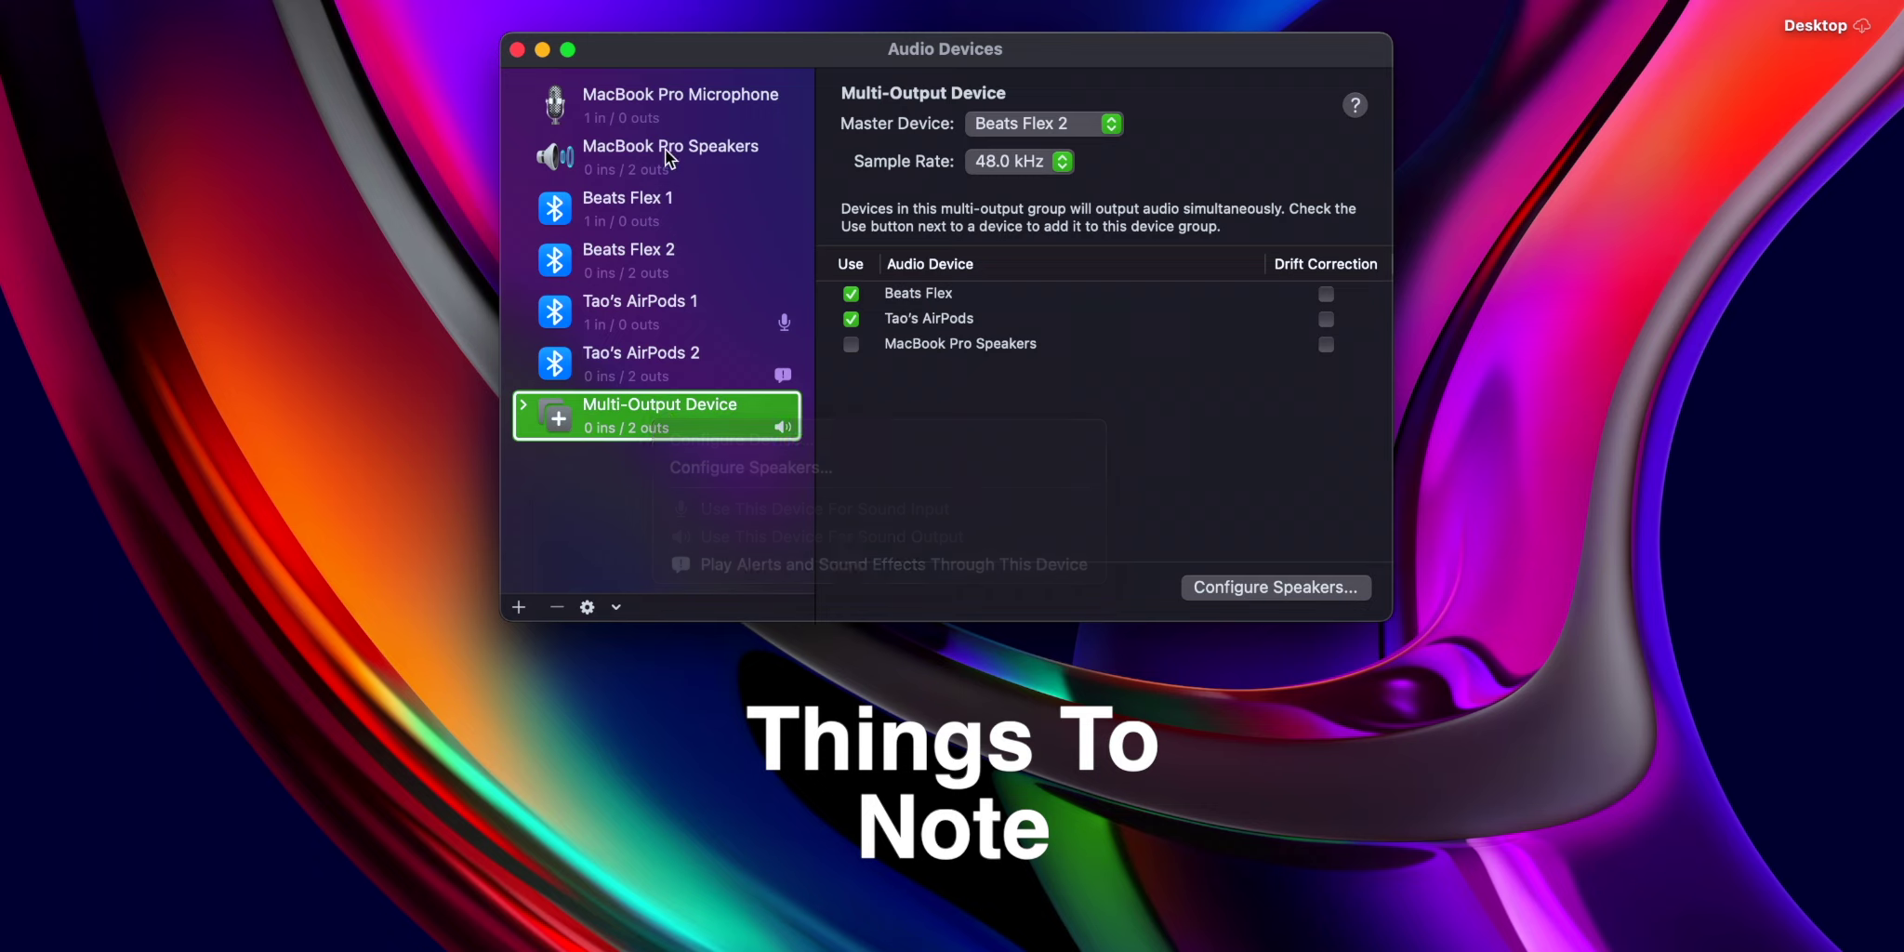
{"action": "left_click", "coordinate": [642, 153]}
{"action": "right_click", "coordinate": [649, 150]}
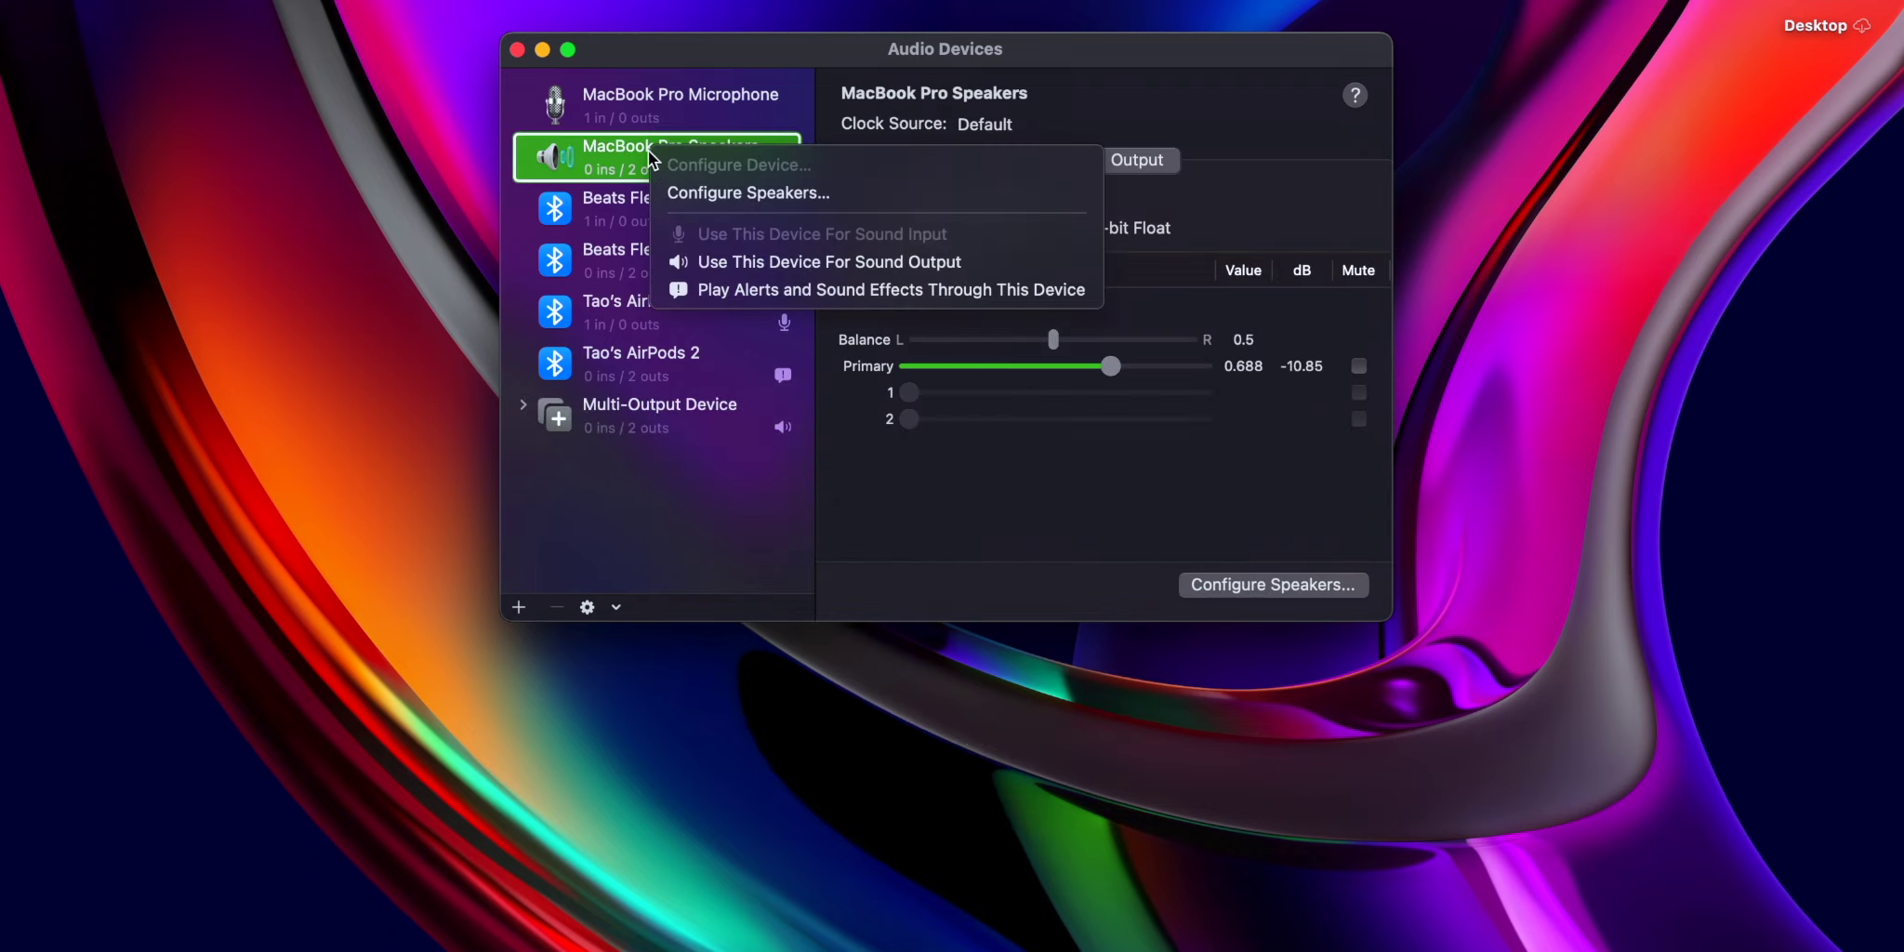
{"action": "left_click", "coordinate": [755, 261]}
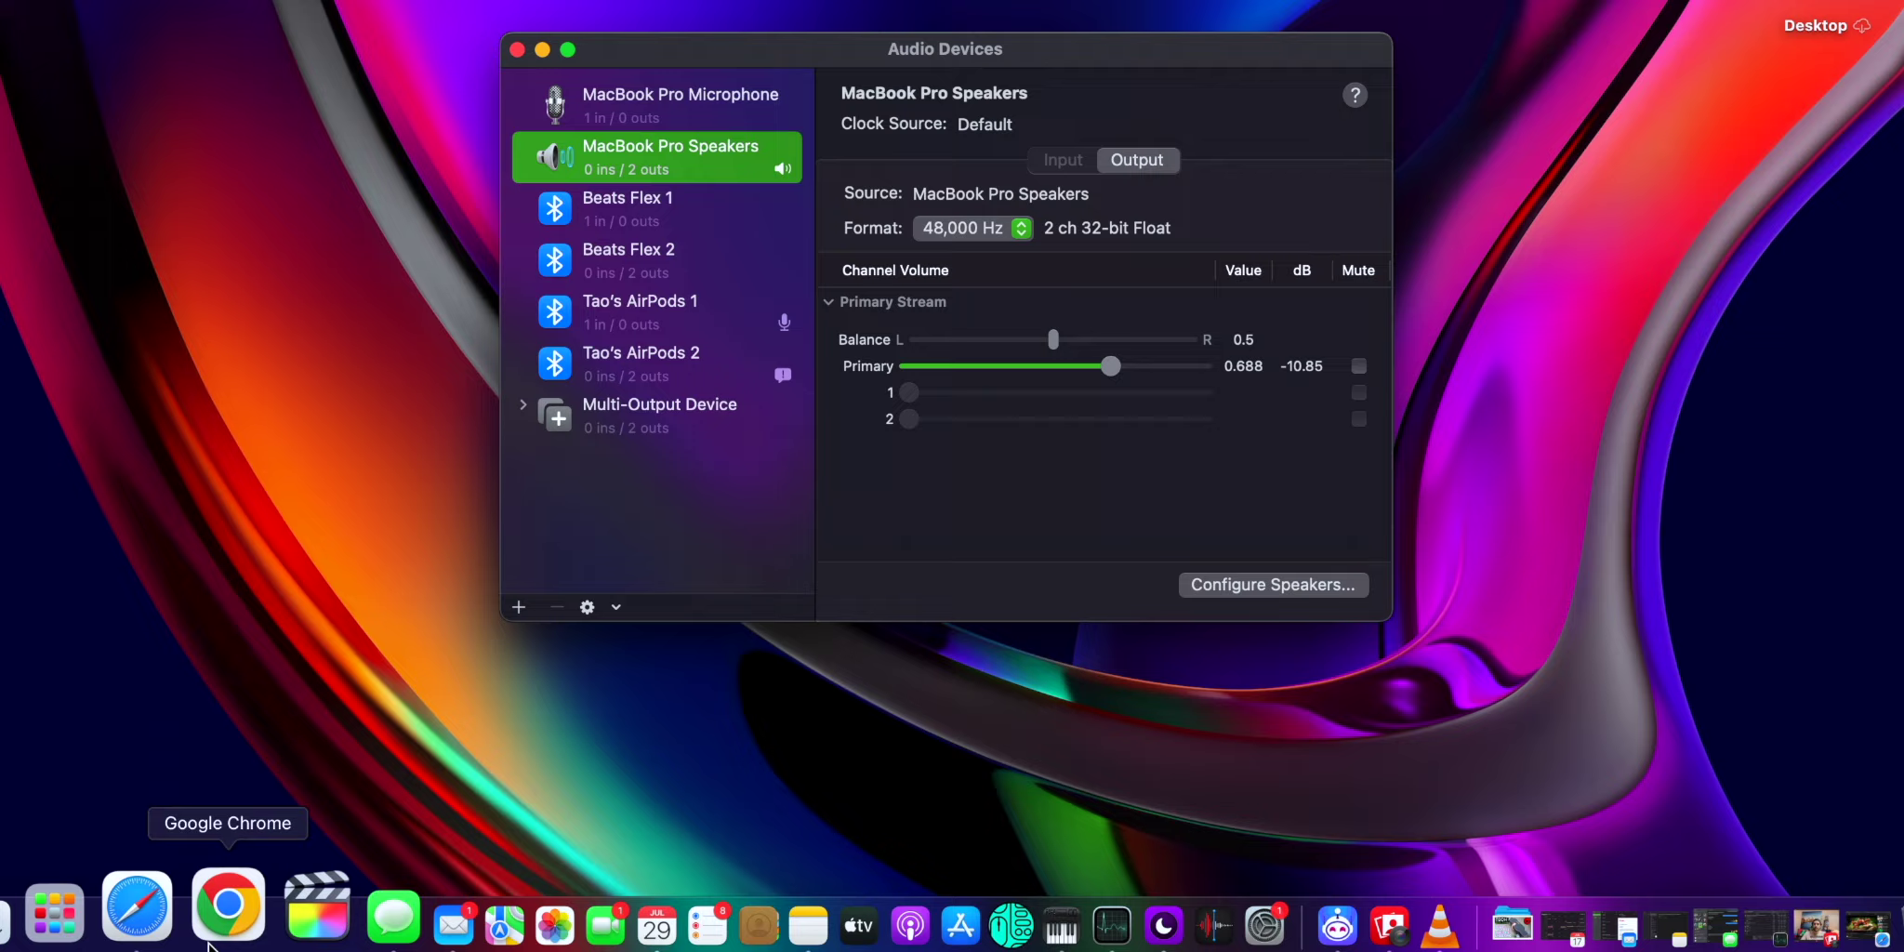
Play the Crab Rave video briefly in the browser, then pause it at 1:46
{"action": "left_click", "coordinate": [221, 939]}
{"action": "left_click", "coordinate": [747, 235]}
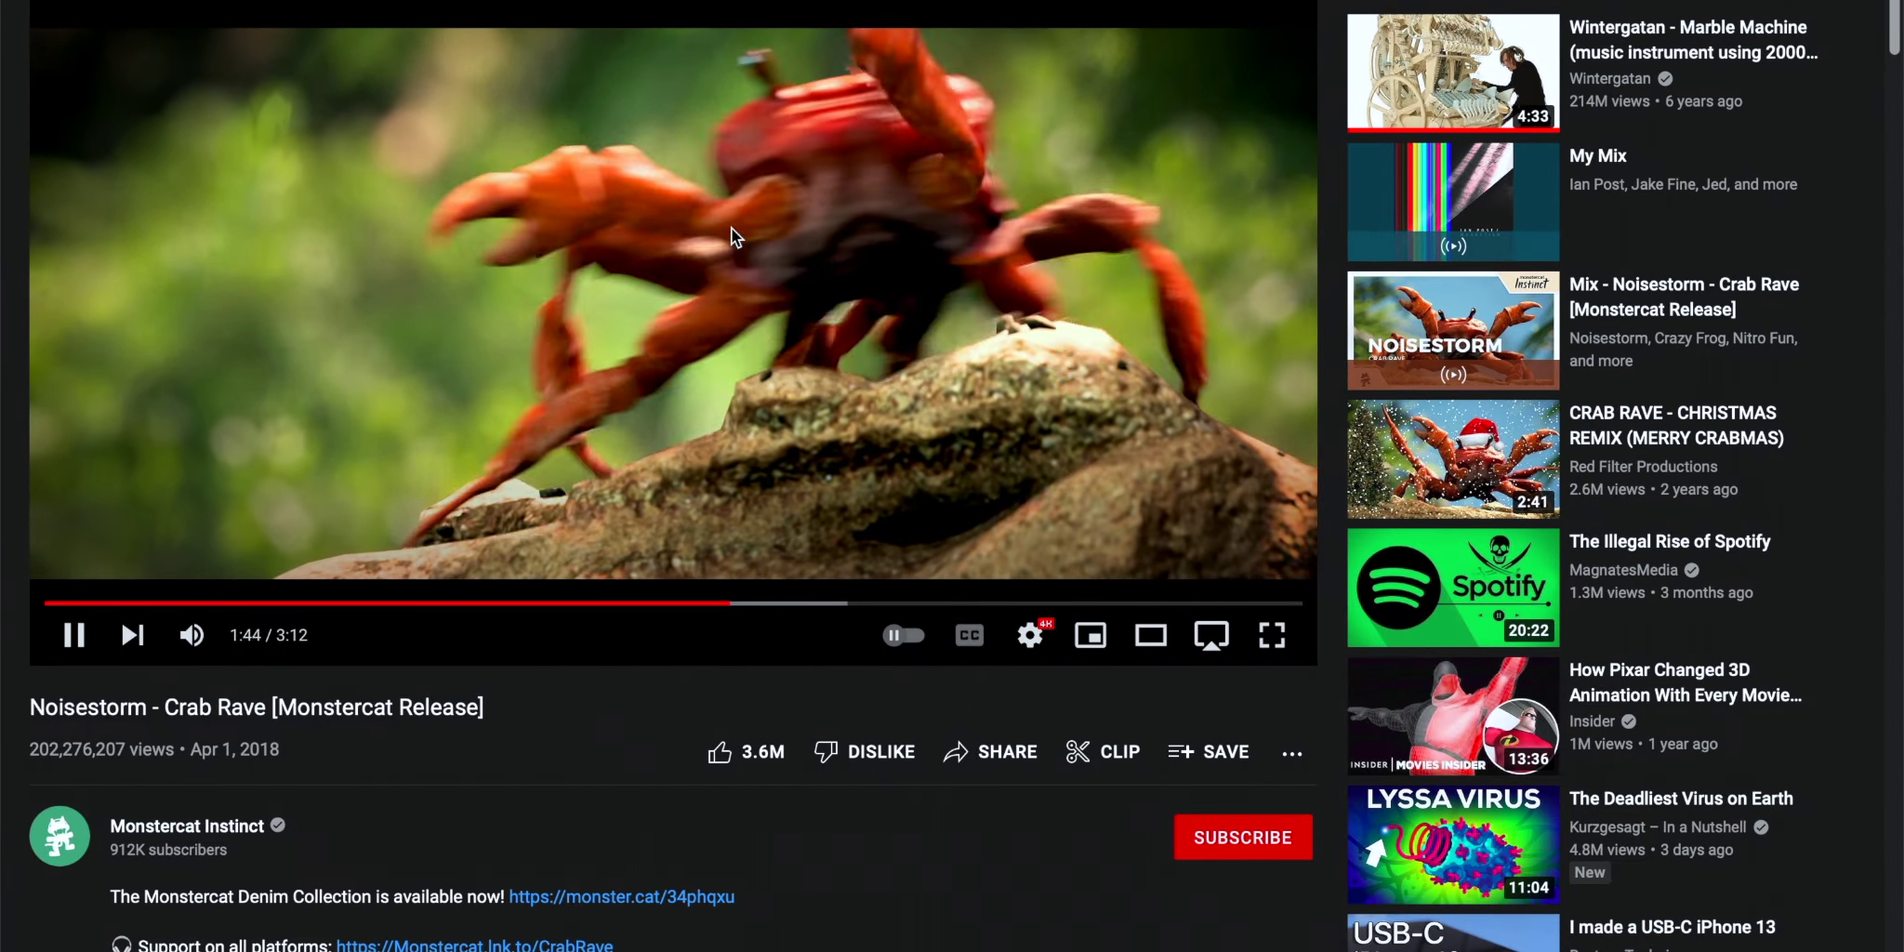
{"action": "key", "text": "space"}
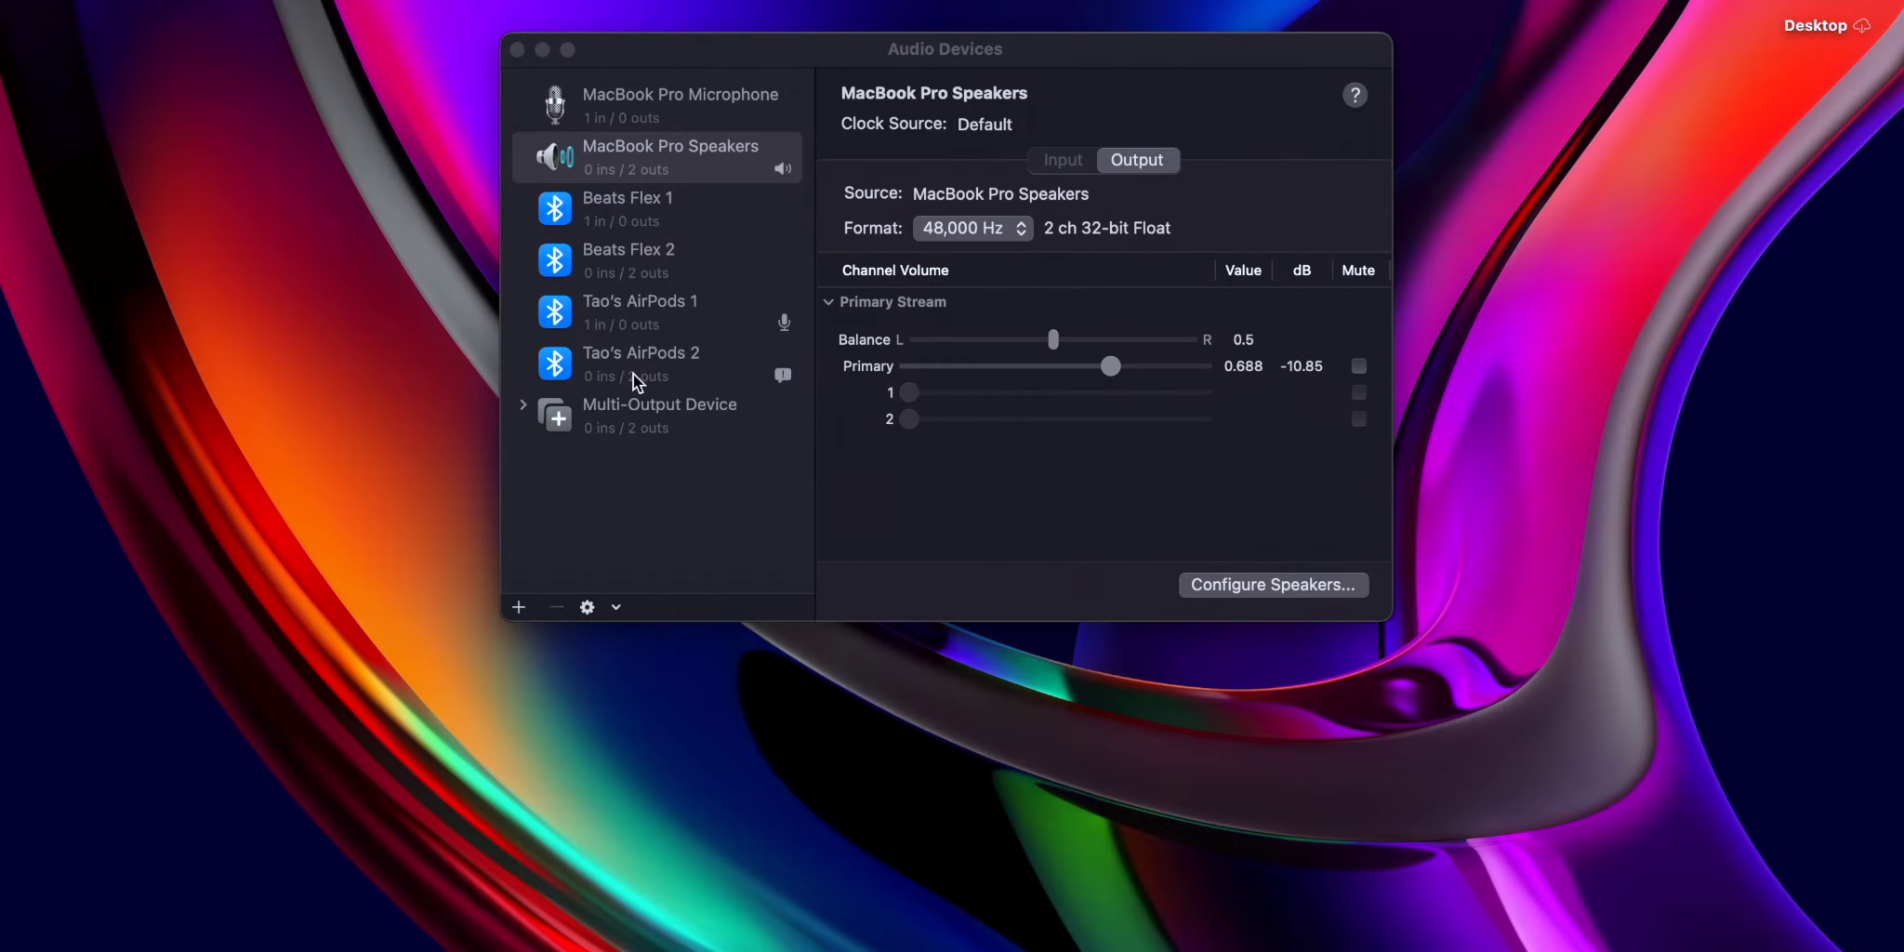
Make the Multi-Output Device the sound output again
{"action": "left_click", "coordinate": [656, 420]}
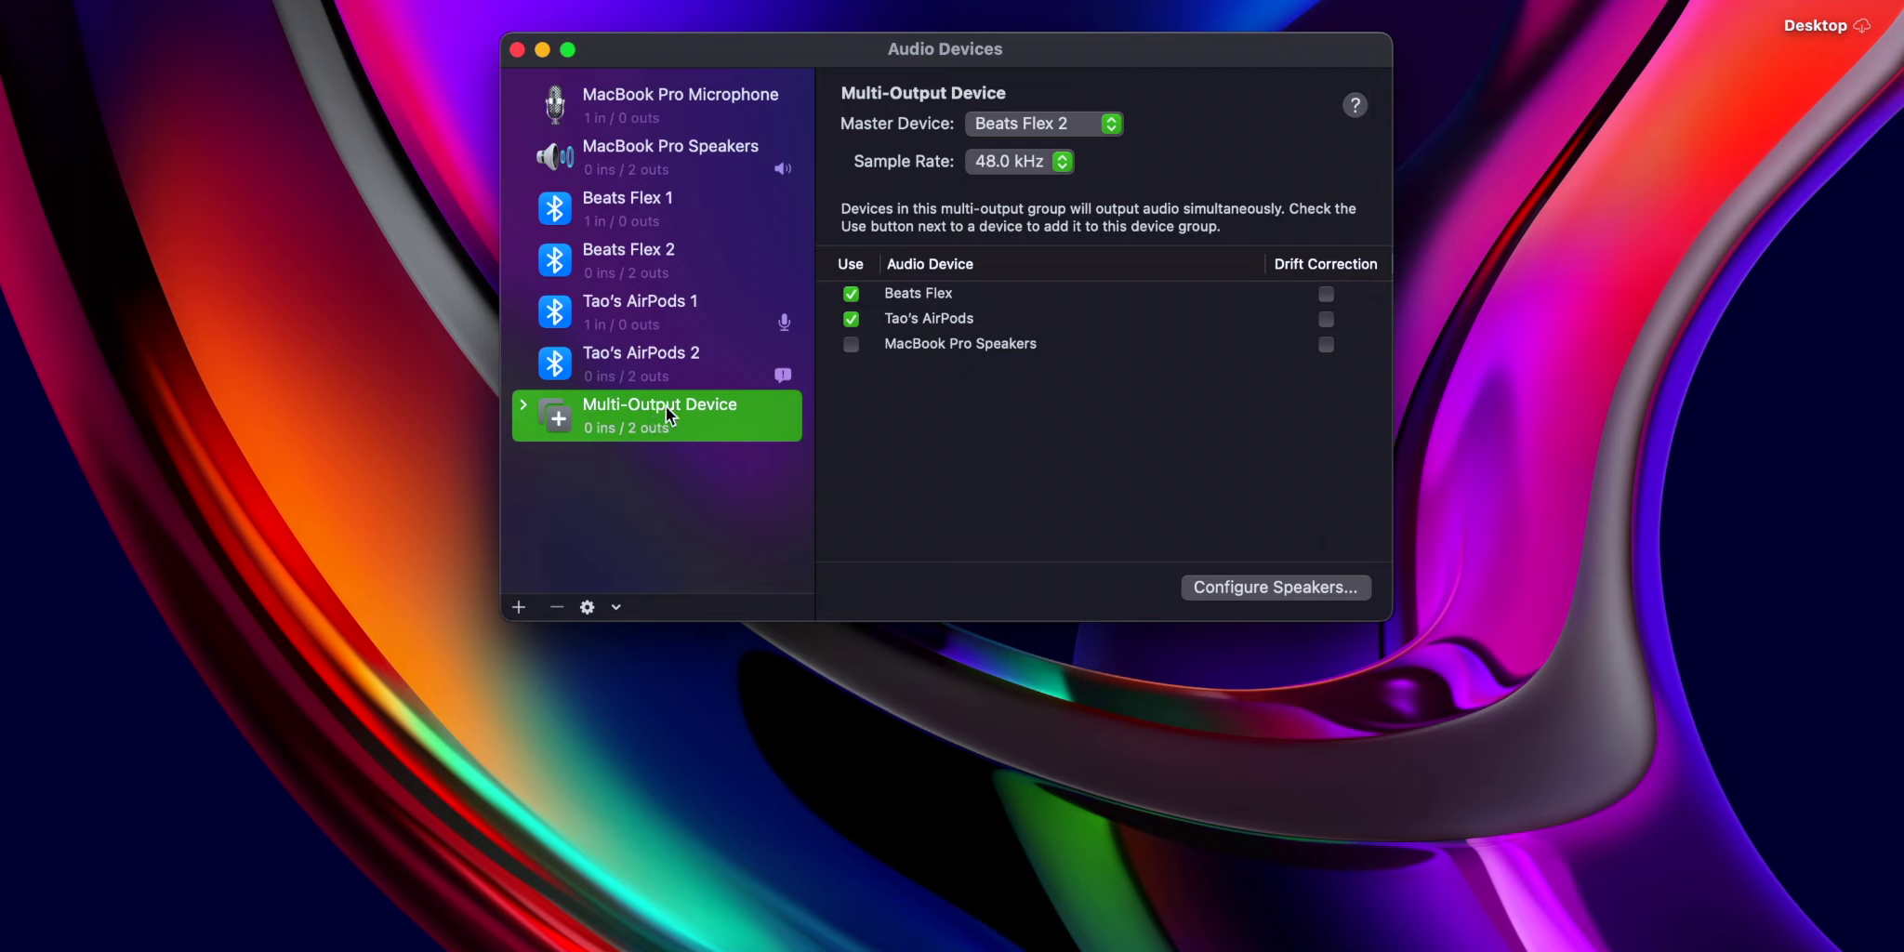
{"action": "right_click", "coordinate": [667, 404]}
{"action": "right_click", "coordinate": [656, 423]}
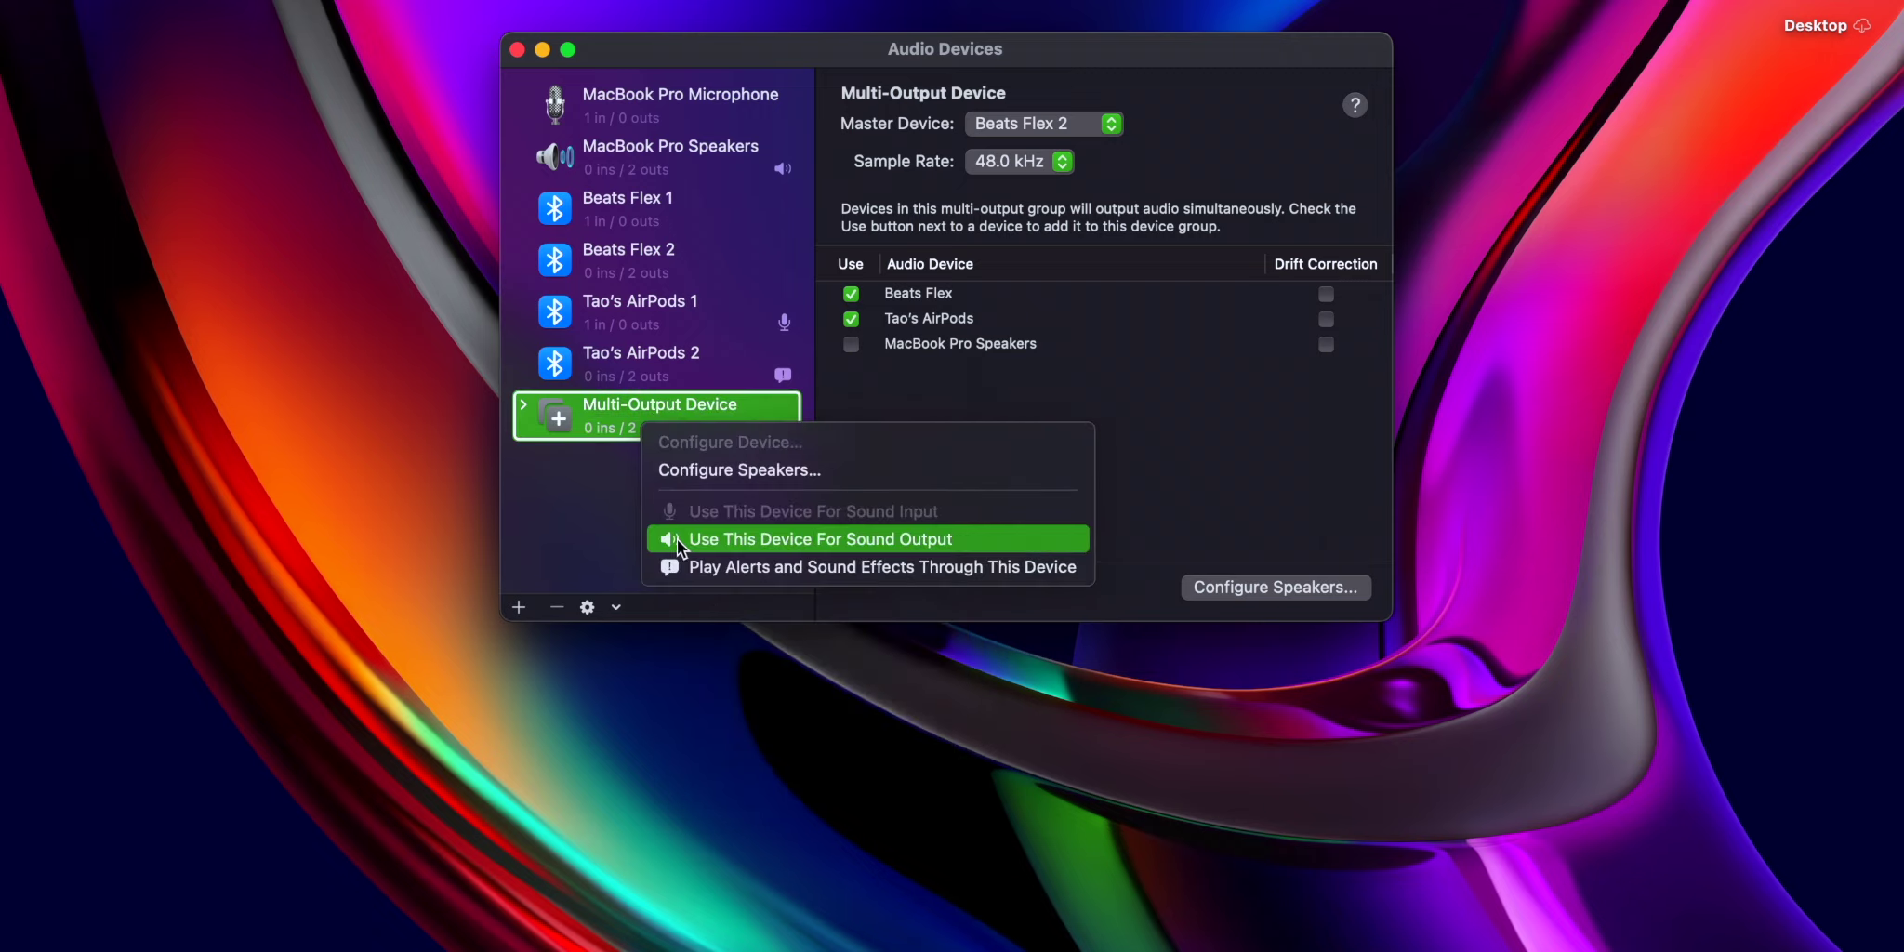
{"action": "left_click", "coordinate": [919, 538]}
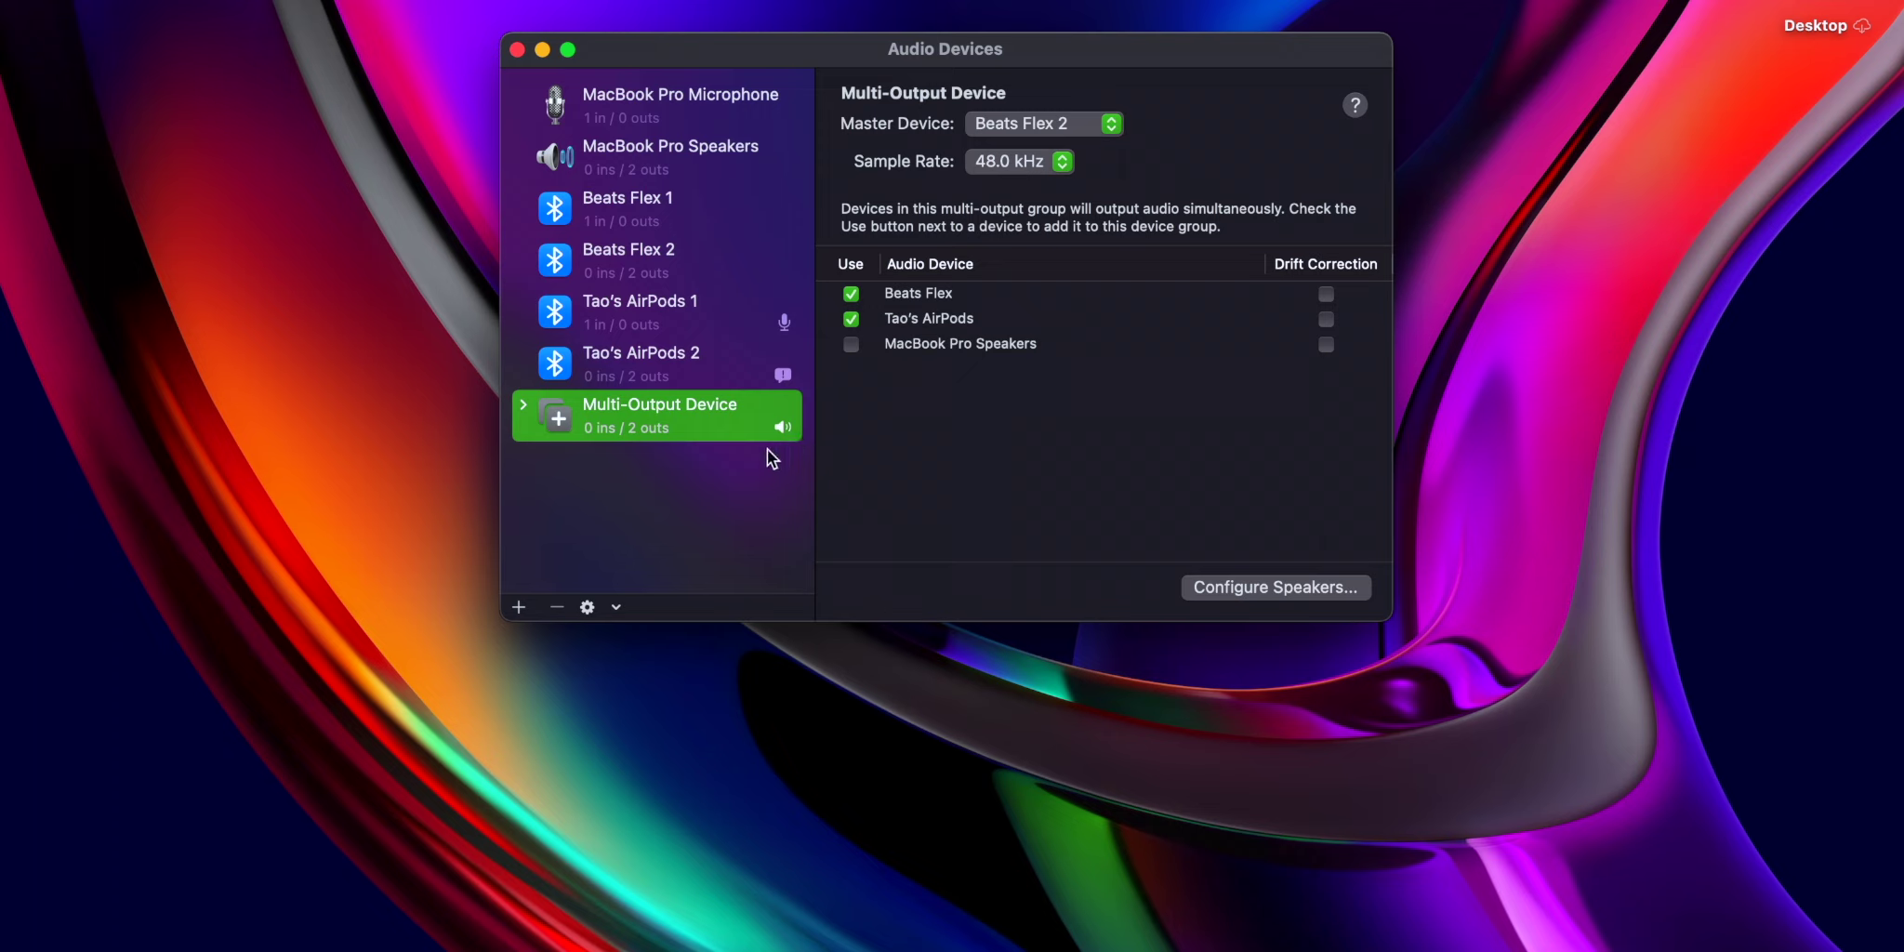
Glance at the MacBook Pro Speakers settings, then pause the Crab Rave video on YouTube
{"action": "left_click", "coordinate": [711, 147]}
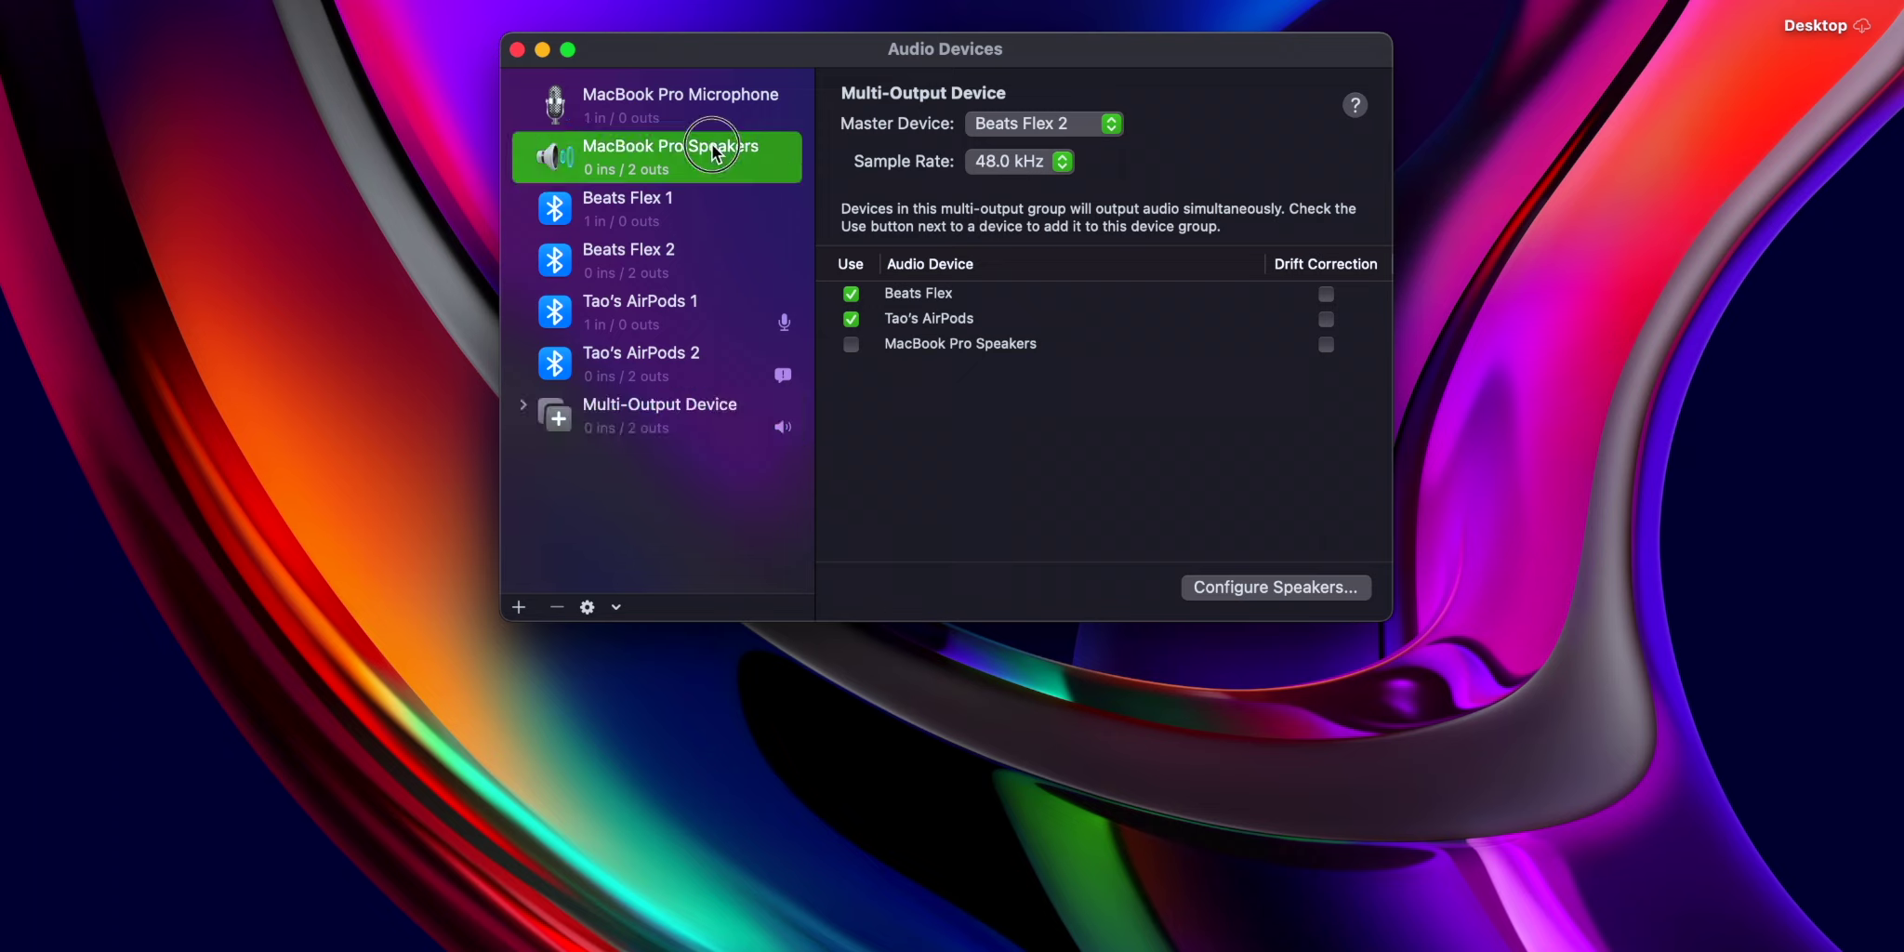
{"action": "left_click", "coordinate": [730, 394]}
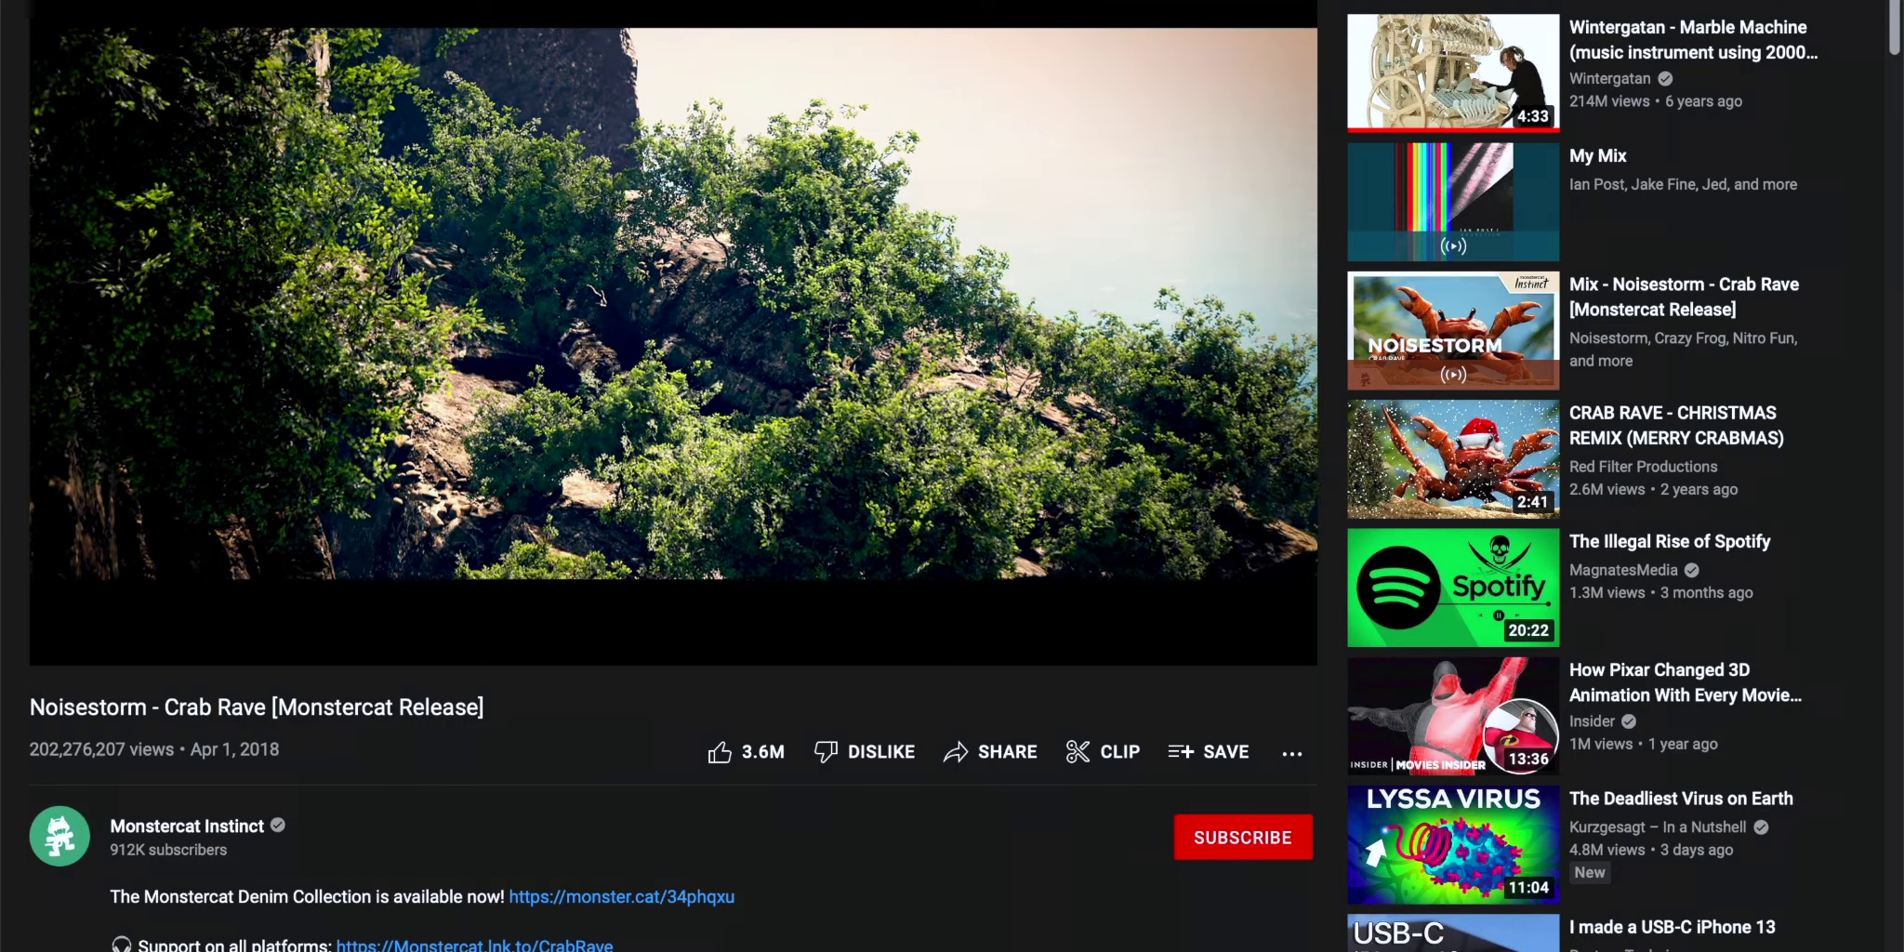
{"action": "key", "text": "space"}
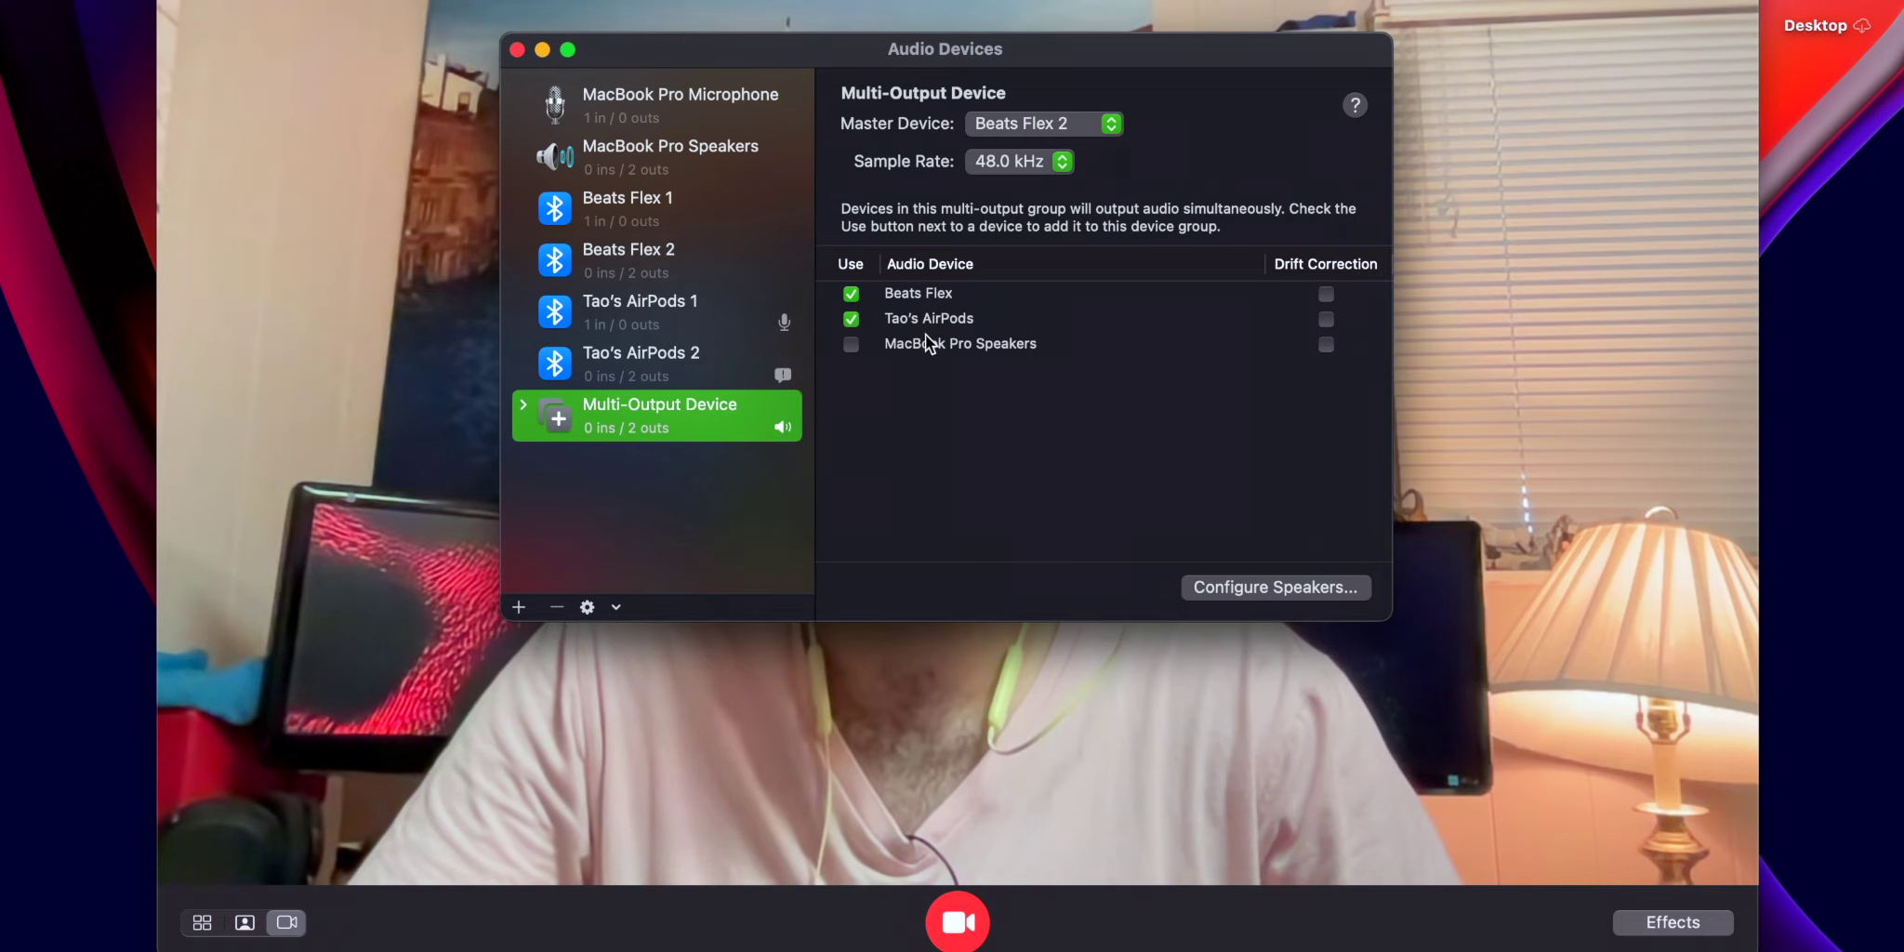
{"action": "left_click", "coordinate": [1022, 161]}
{"action": "left_click", "coordinate": [1022, 161]}
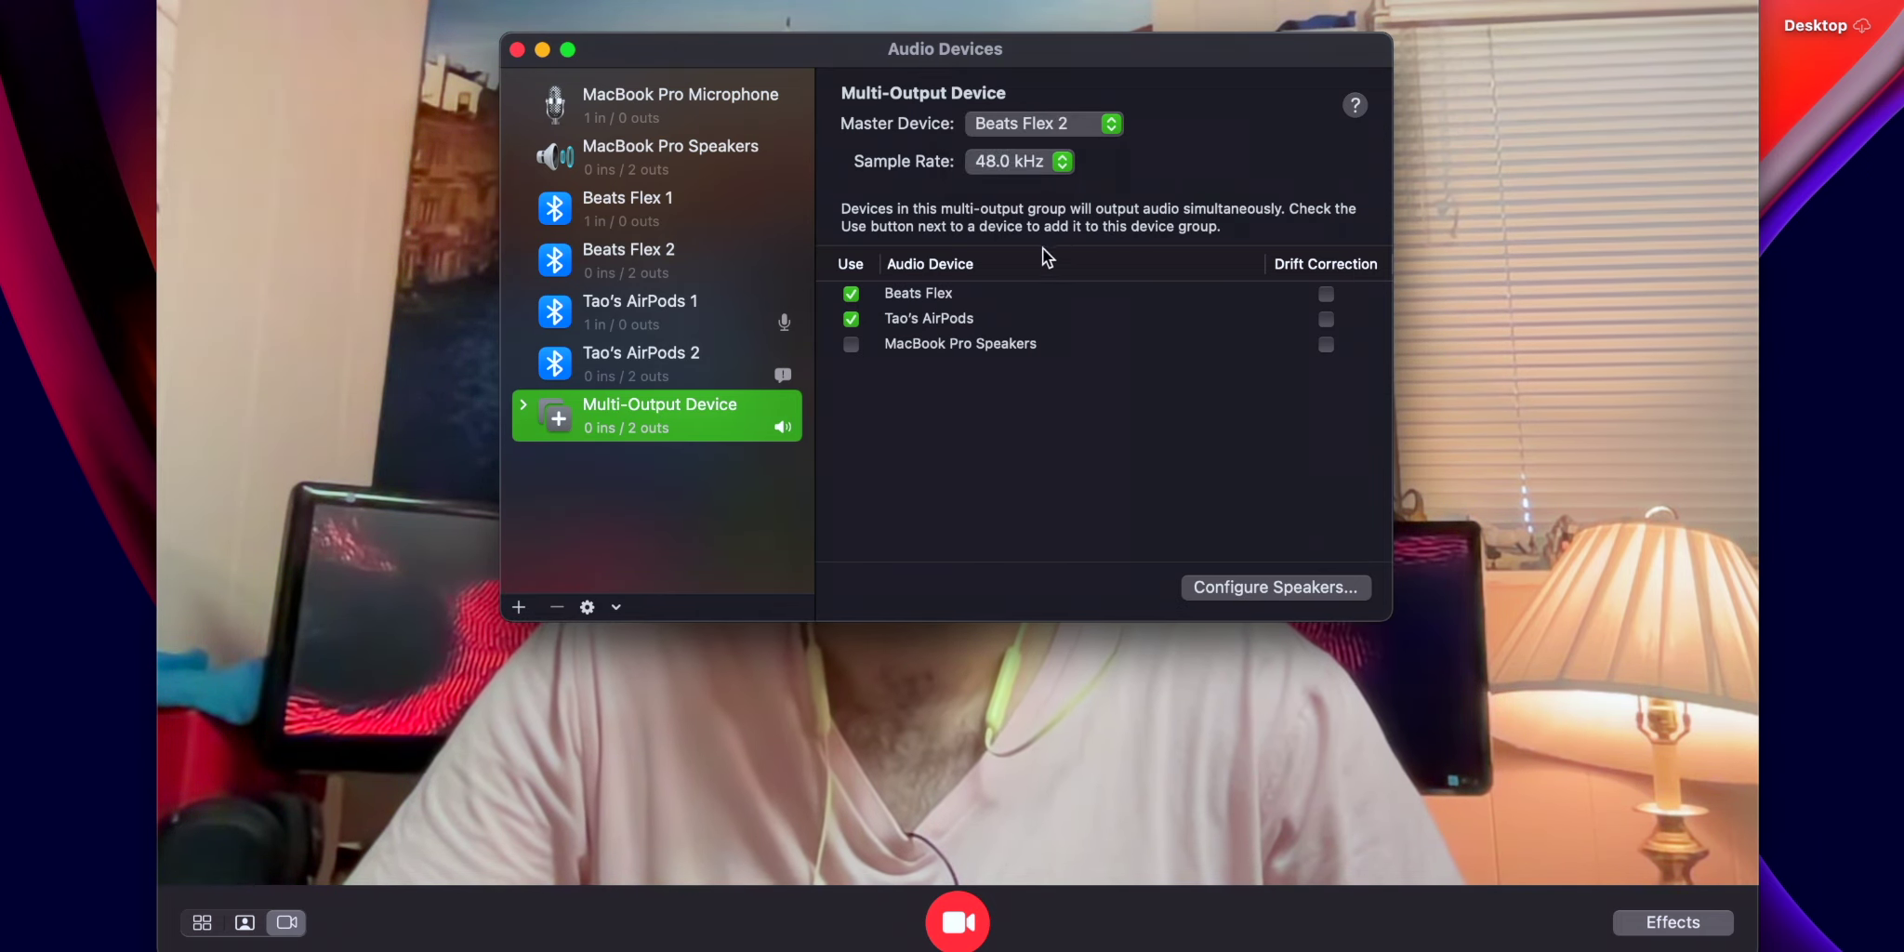
{"action": "left_click", "coordinate": [1001, 294]}
{"action": "key", "text": "Down"}
{"action": "left_click", "coordinate": [1016, 167]}
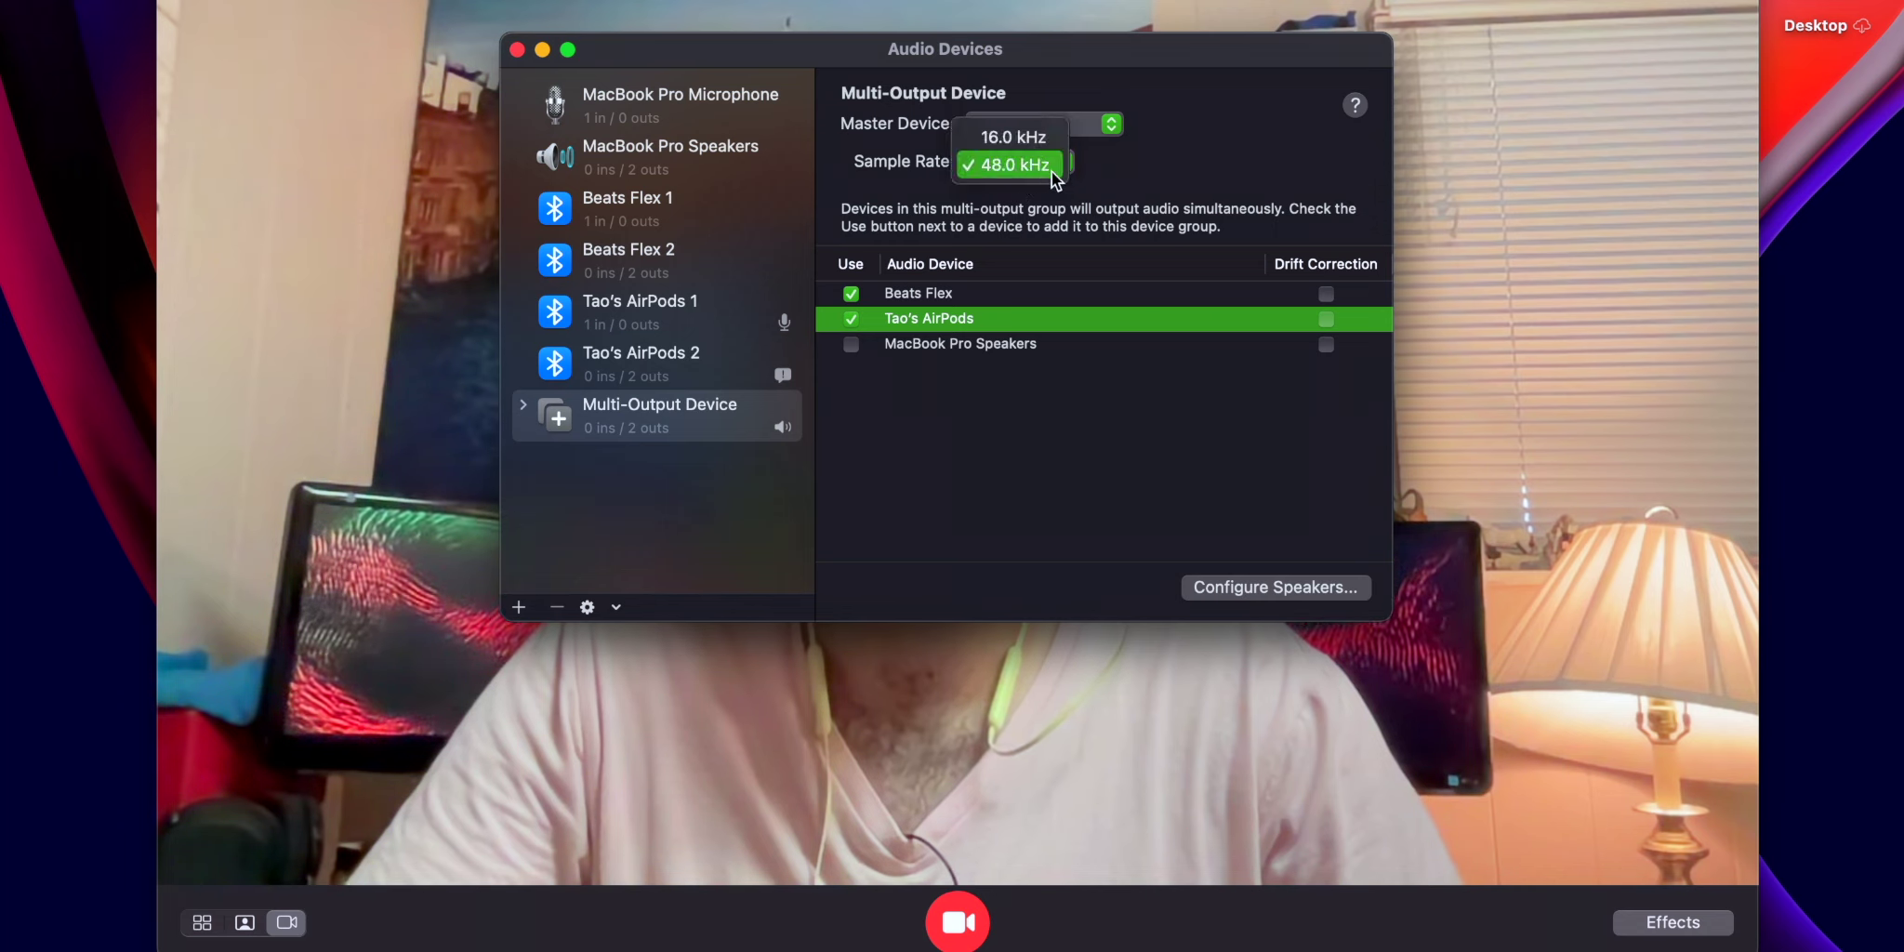
{"action": "left_click", "coordinate": [1038, 261]}
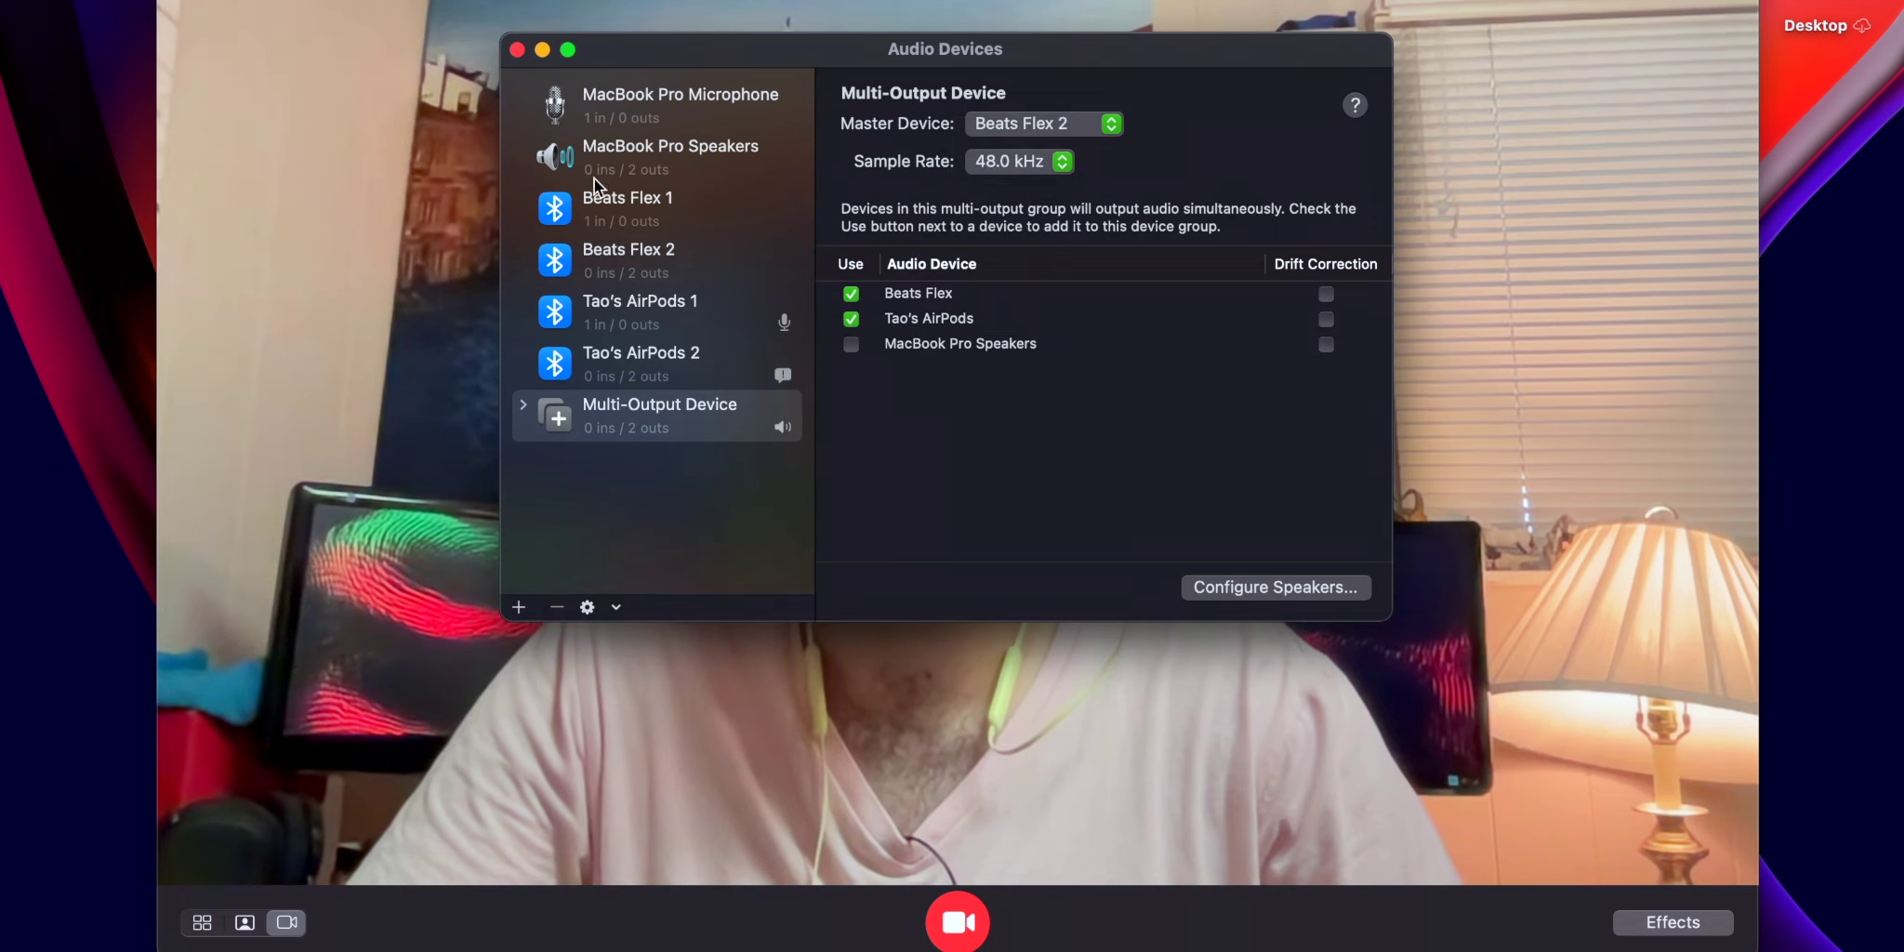
{"action": "left_click", "coordinate": [618, 150]}
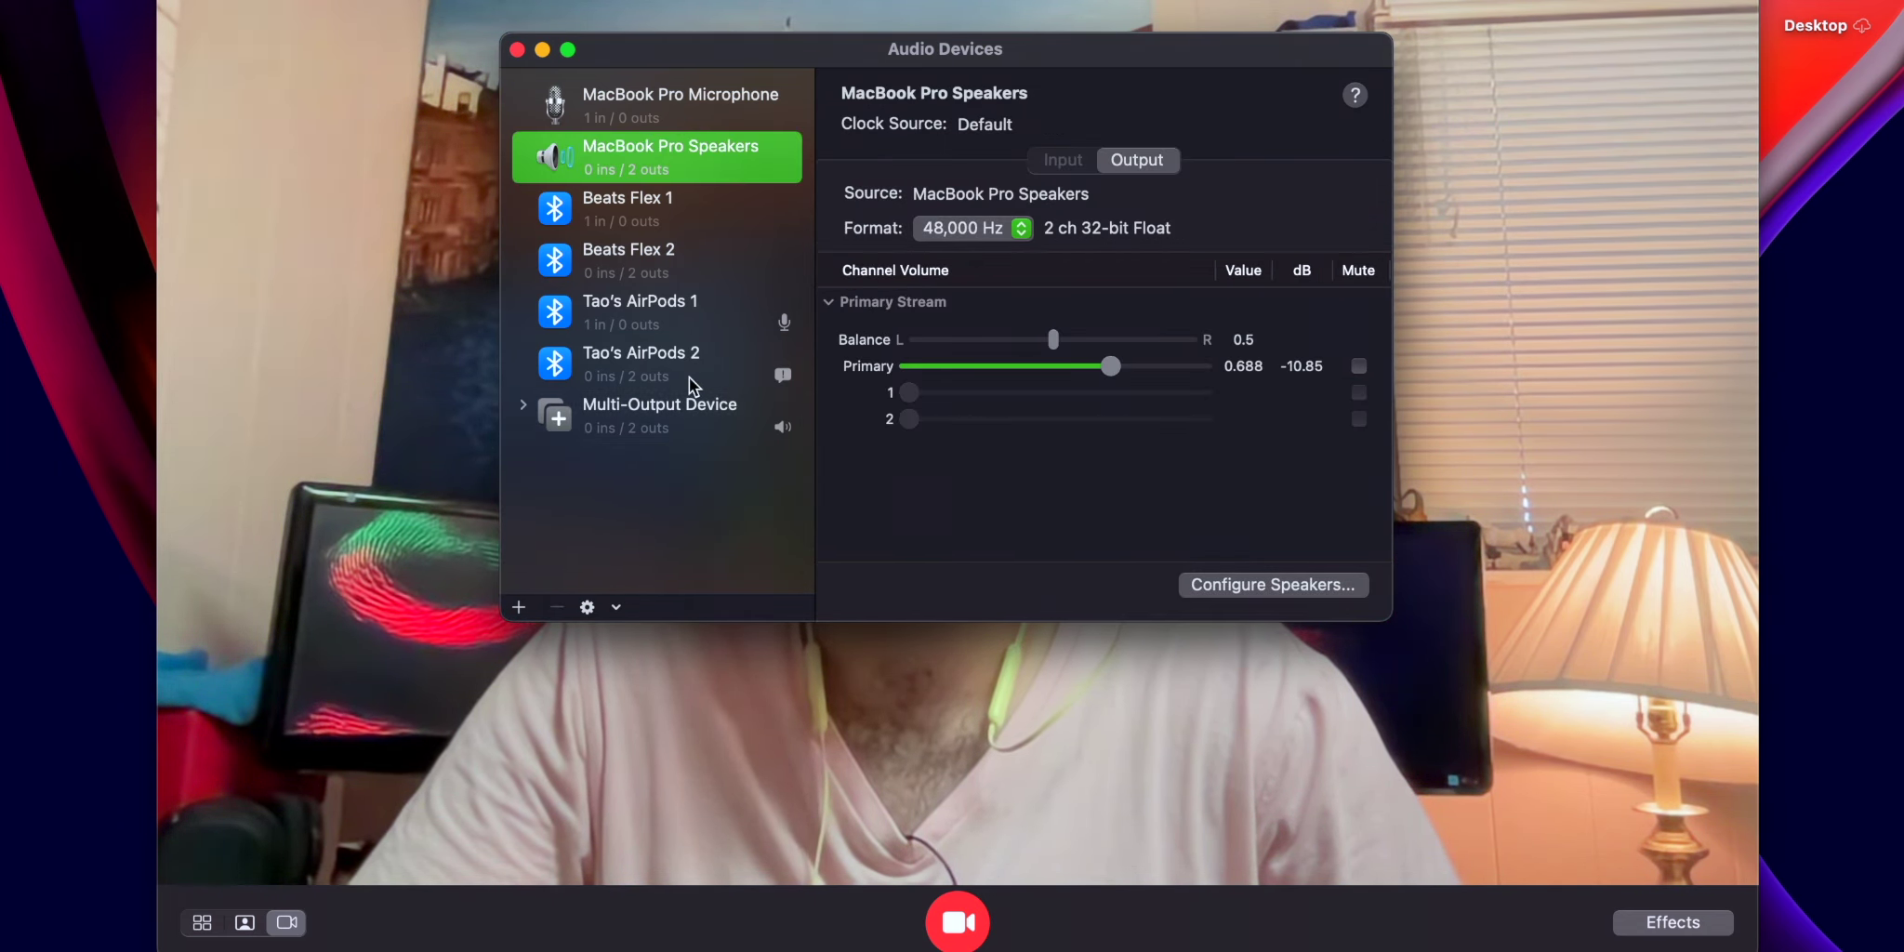
{"action": "key", "text": "XF86AudioRaiseVolume"}
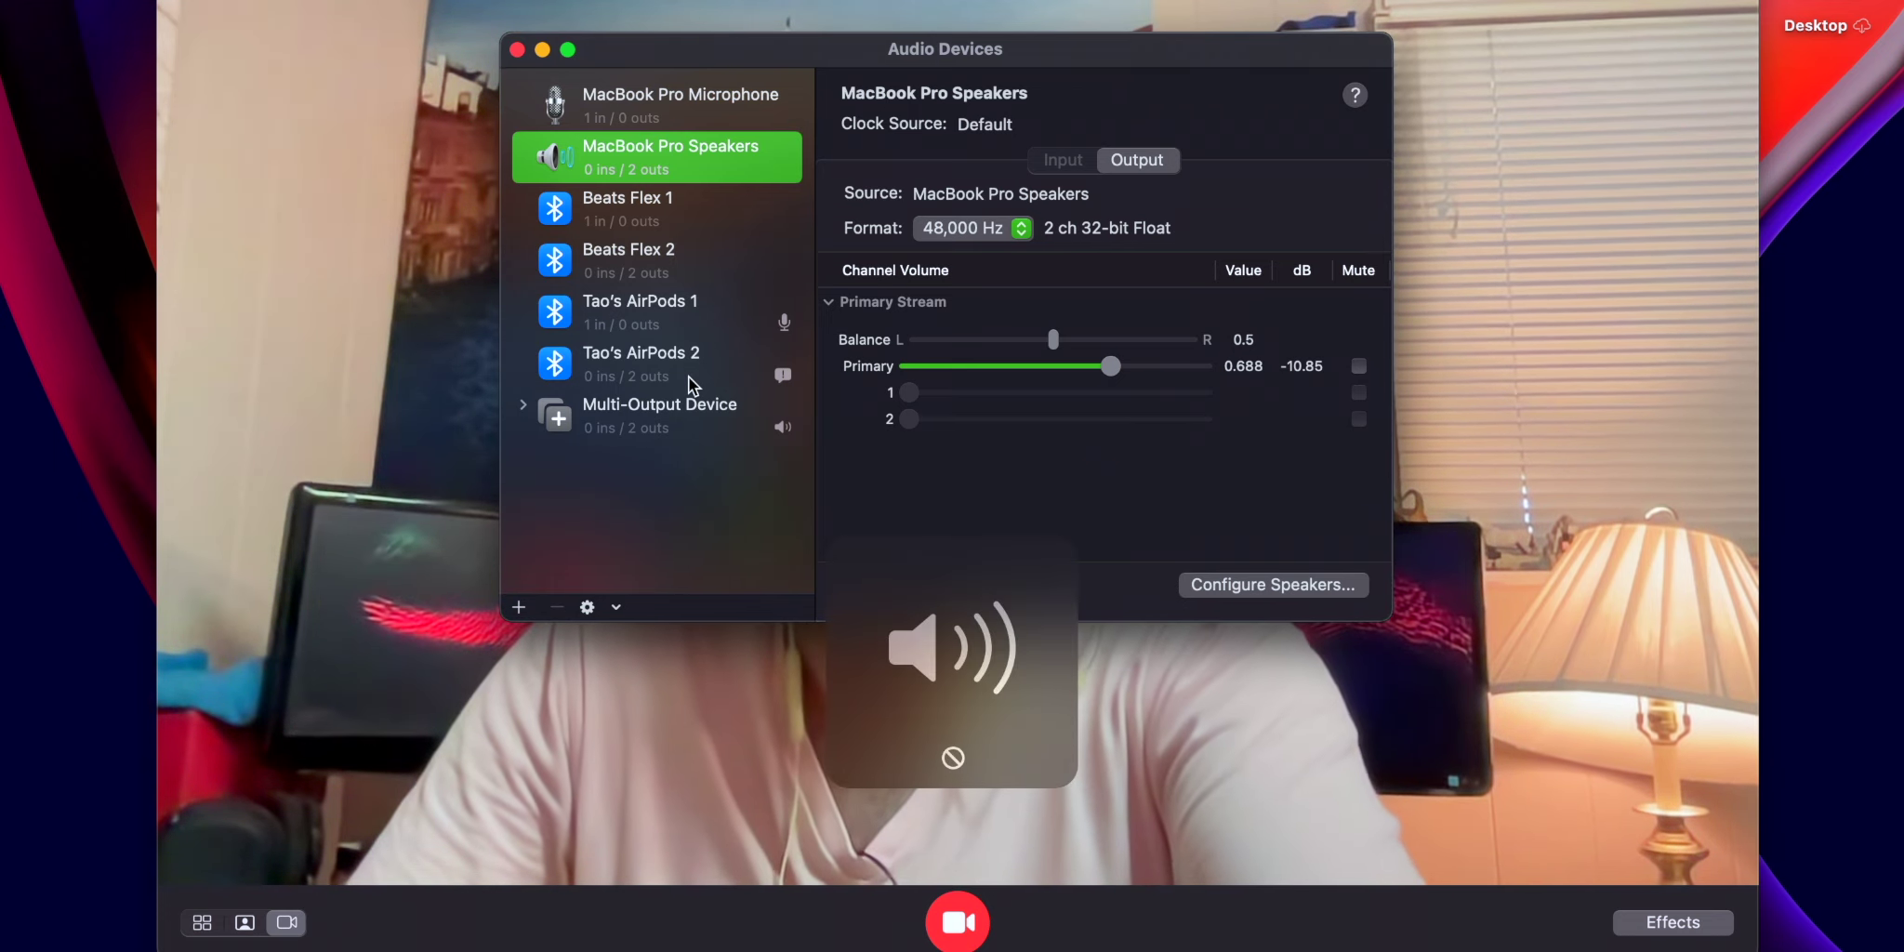
{"action": "left_click", "coordinate": [723, 417]}
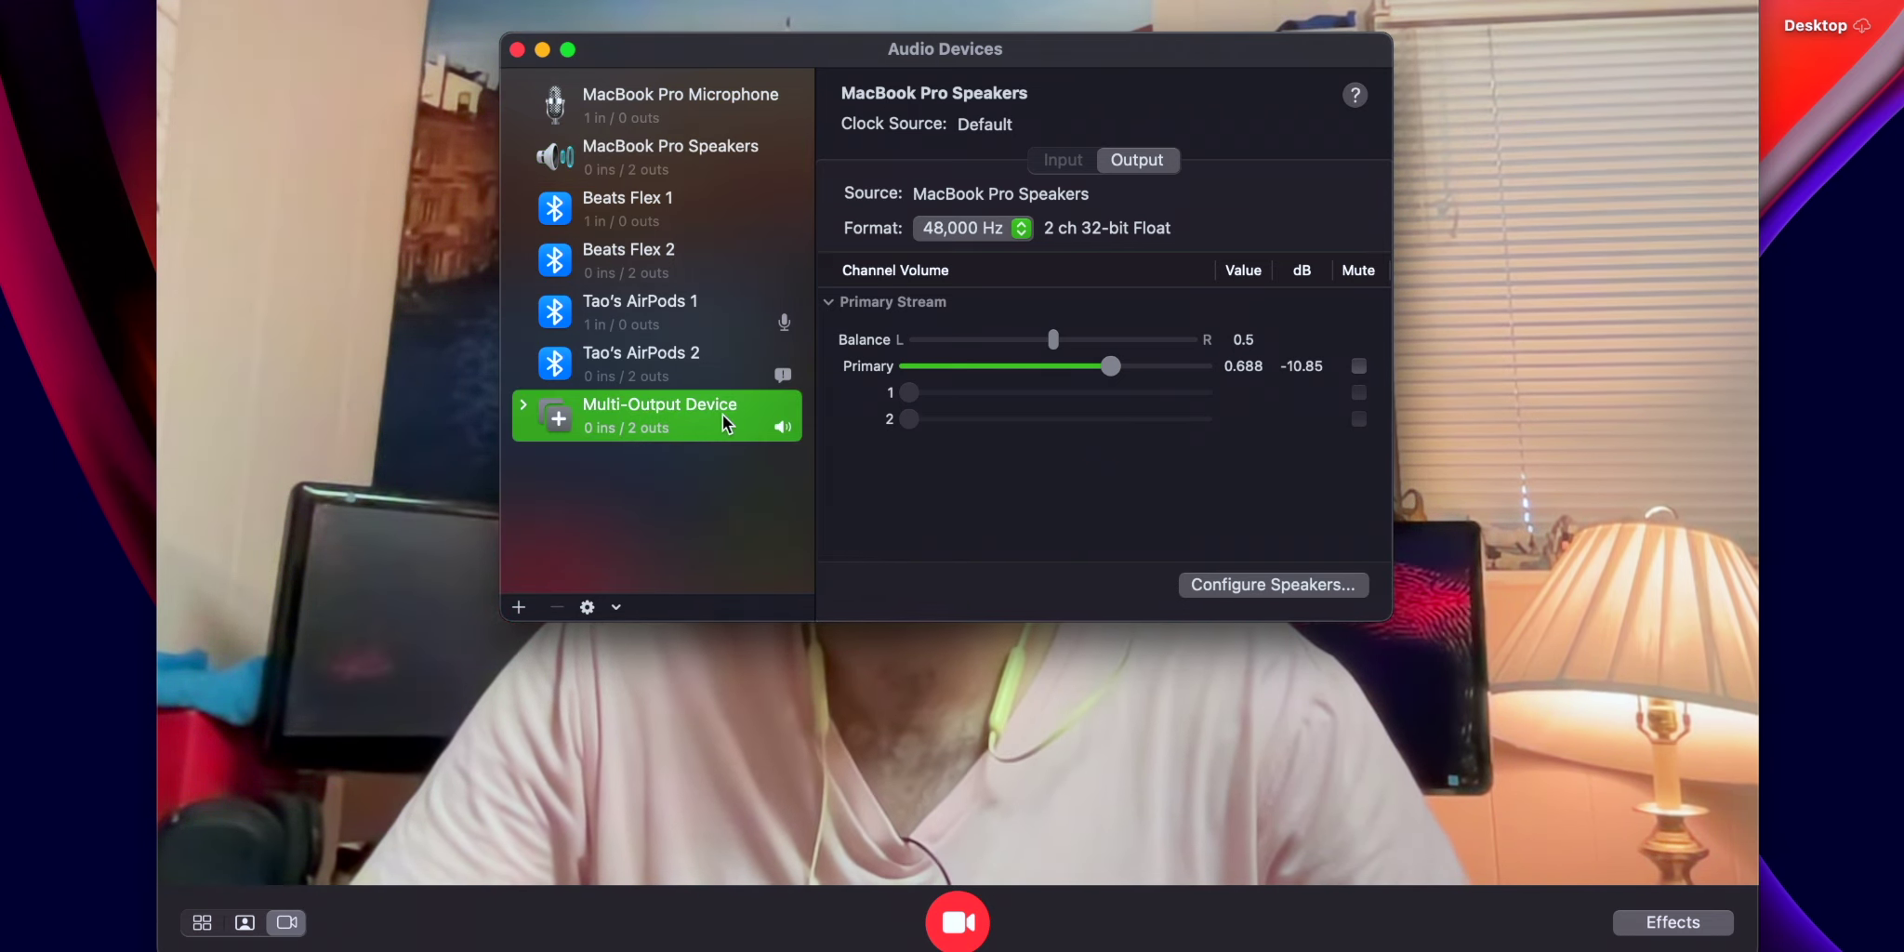